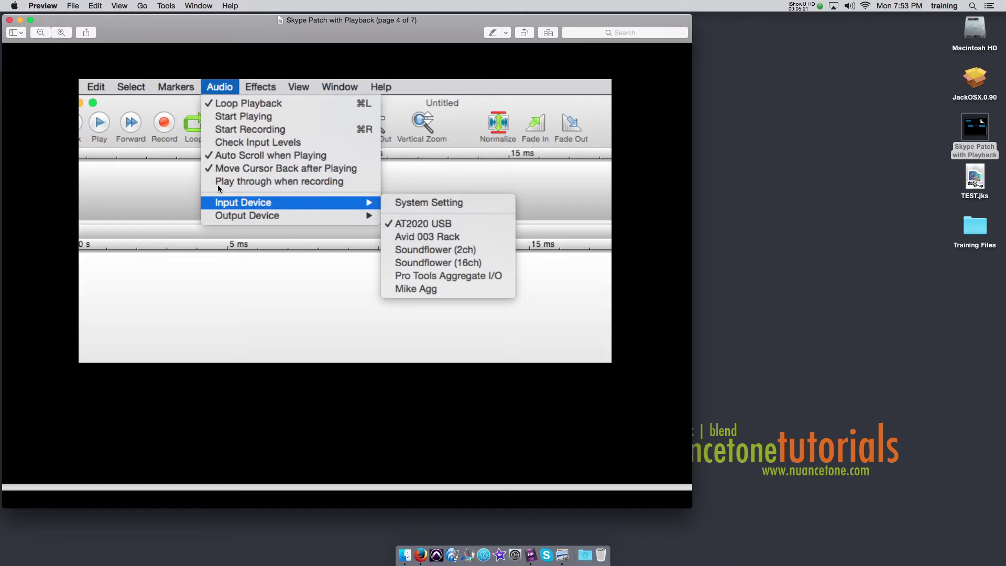
# - Review the routing diagrams on pages 5 and 6 of the Skype Patch with Playback document, up to the JACK ROUTER layout
pyautogui.scroll(-10, 218, 184)
pyautogui.scroll(-3, 218, 189)
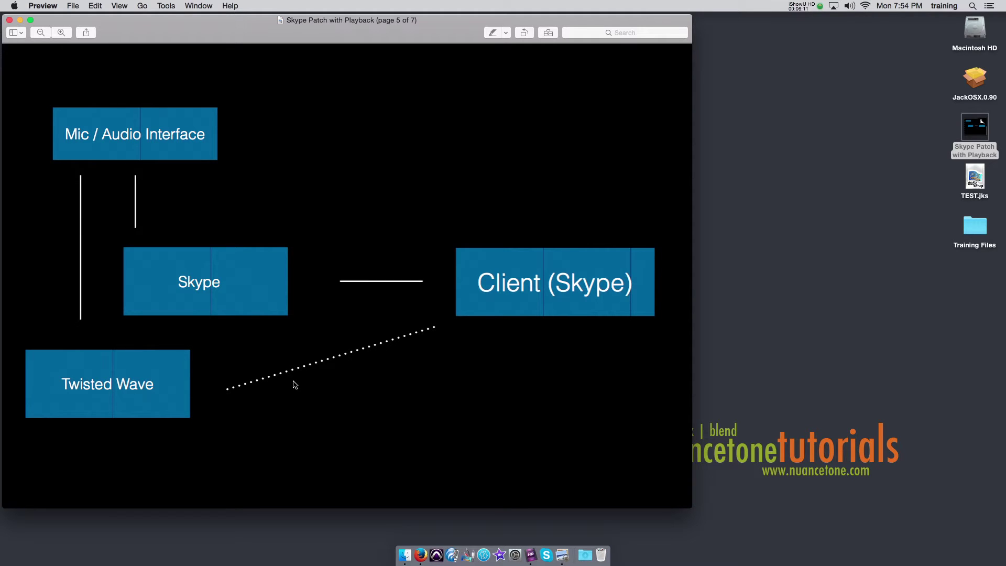
pyautogui.scroll(-2, 291, 385)
pyautogui.scroll(-10, 291, 385)
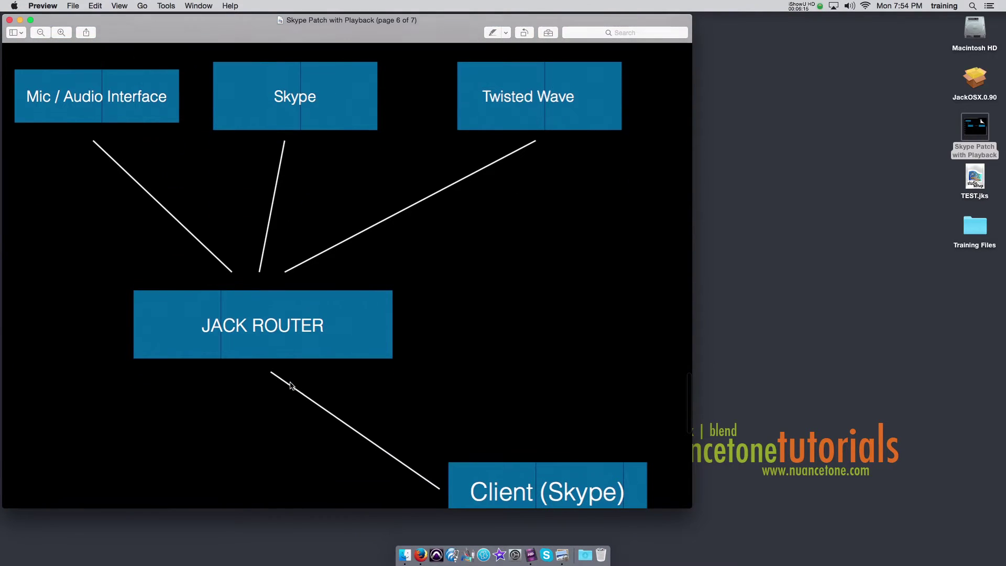
pyautogui.scroll(-1, 291, 385)
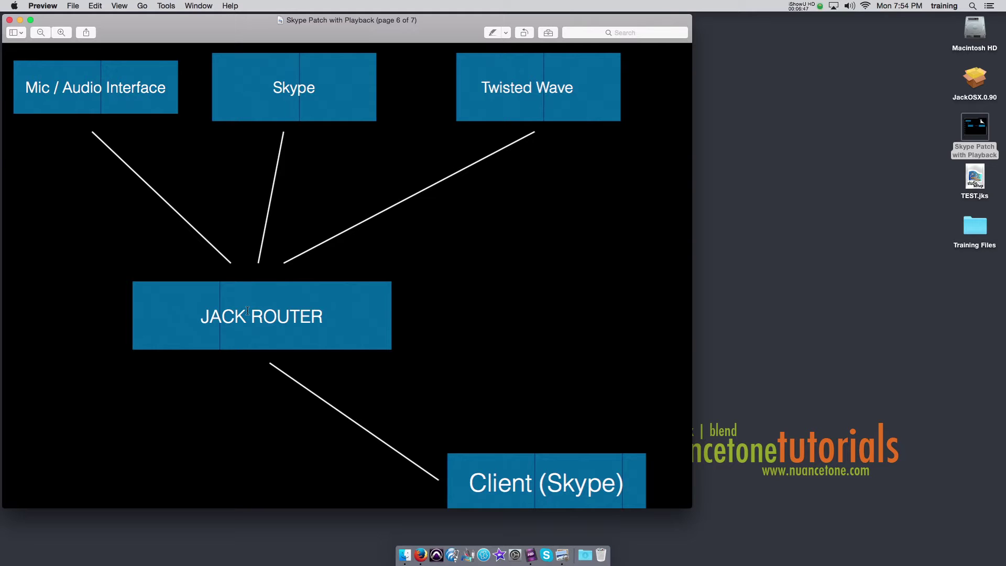
pyautogui.click(420, 554)
pyautogui.click(246, 42)
pyautogui.write('jack osx')
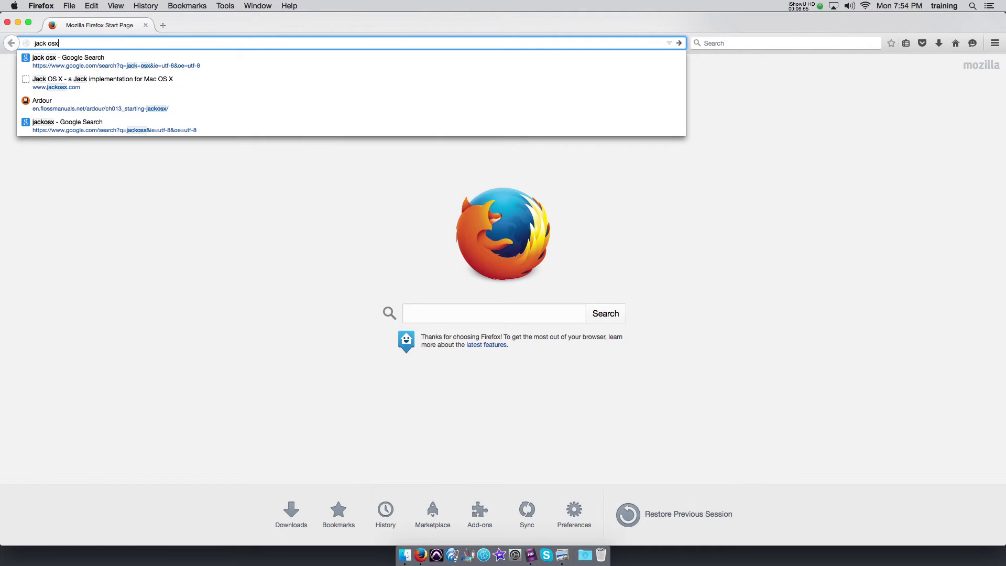
pyautogui.press('Return')
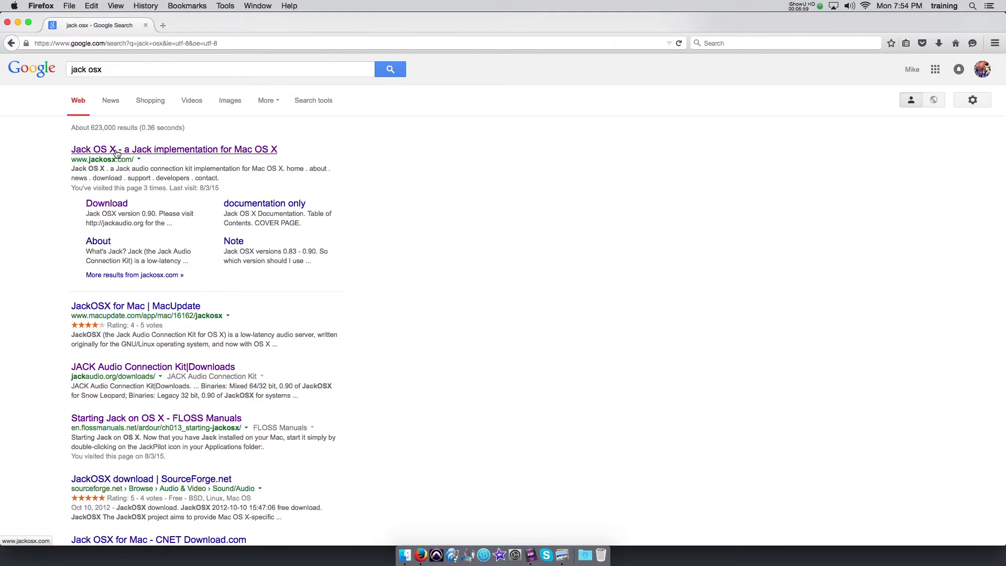
pyautogui.click(160, 150)
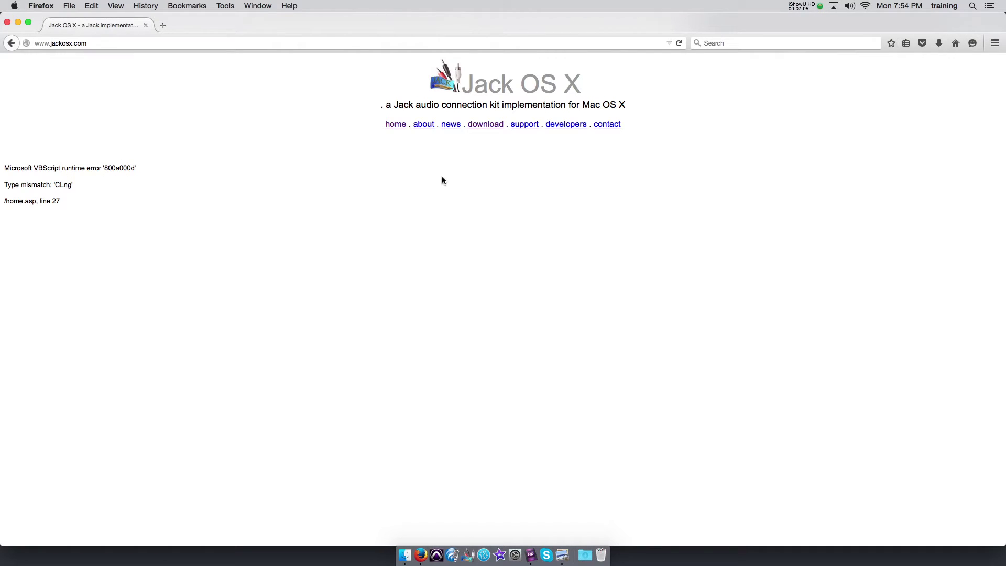
# - Go to the site's download section, follow its link to jackaudio.org and open the Downloads page there
pyautogui.click(488, 125)
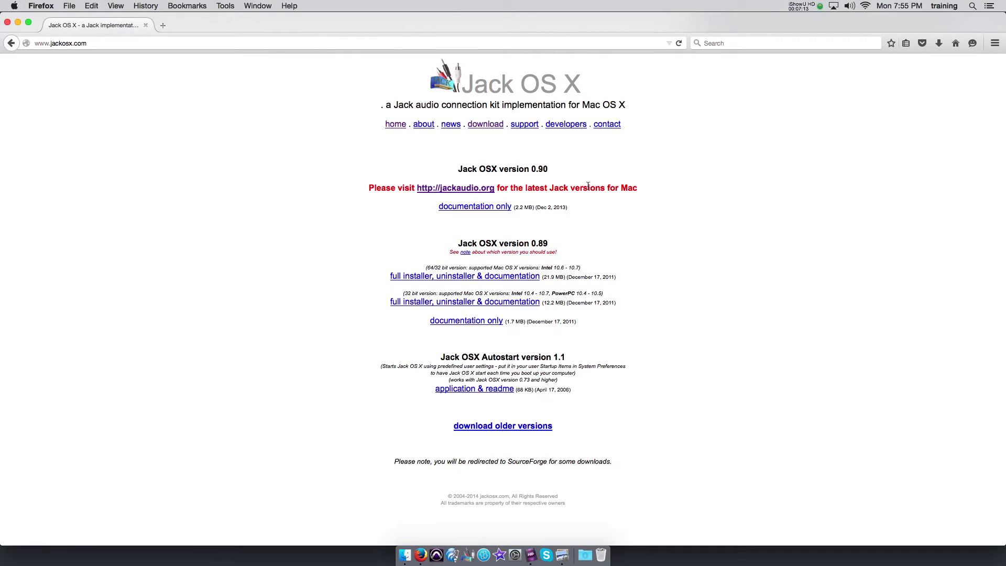
pyautogui.click(448, 189)
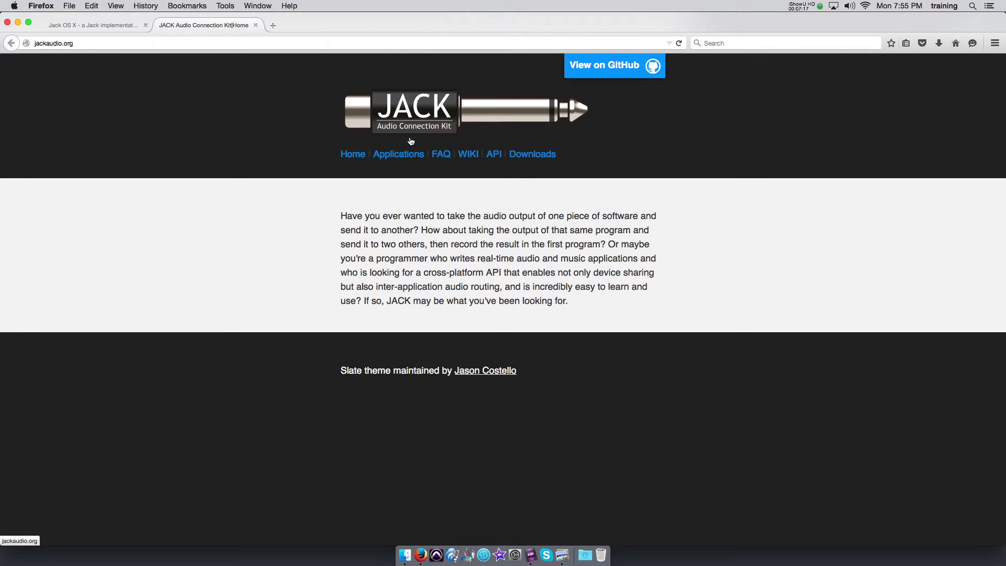
pyautogui.click(522, 161)
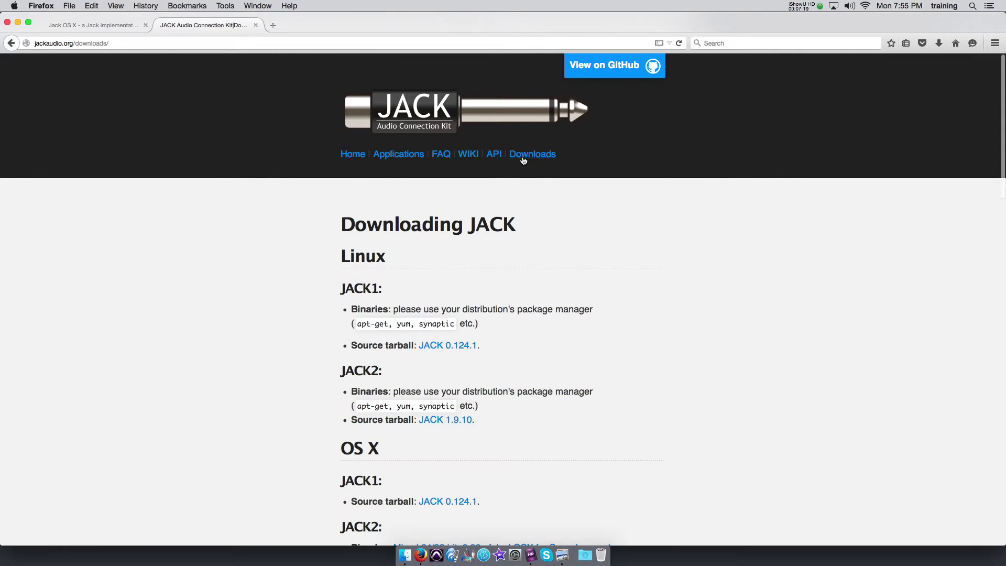
# - Request the JACK2 "Mixed 64/32 bit, 0.90 of JackOSX for Snow Leopard" binaries from the OS X section, then cancel the download prompt
pyautogui.scroll(-5, 236, 213)
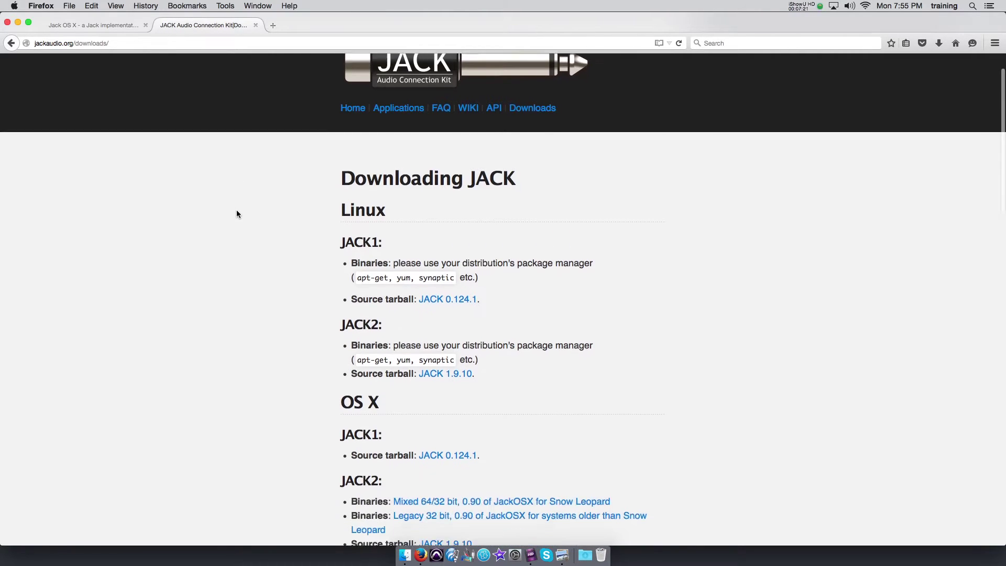
pyautogui.moveTo(342, 257); pyautogui.dragTo(385, 255)
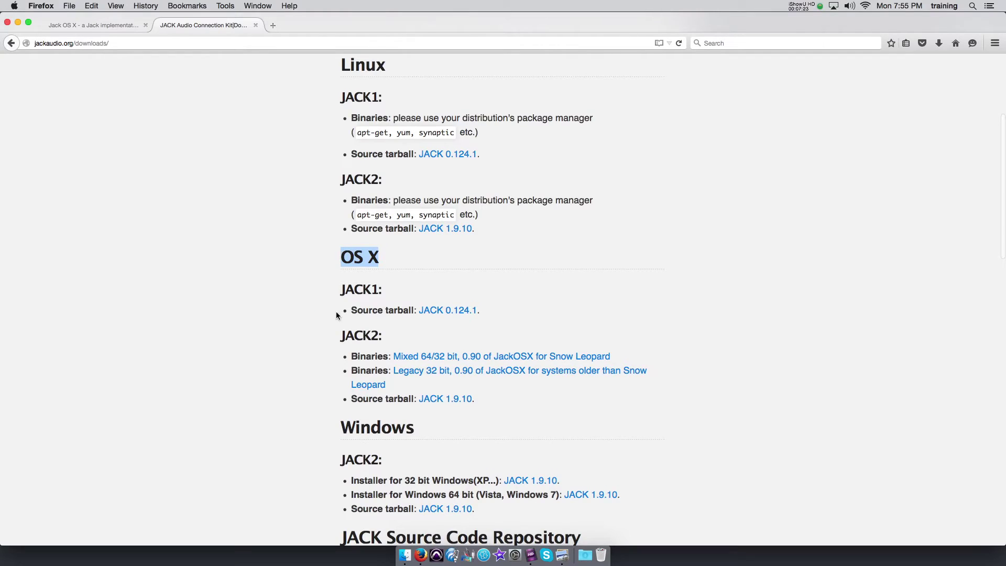
pyautogui.scroll(-2, 315, 303)
pyautogui.moveTo(351, 278); pyautogui.dragTo(356, 279)
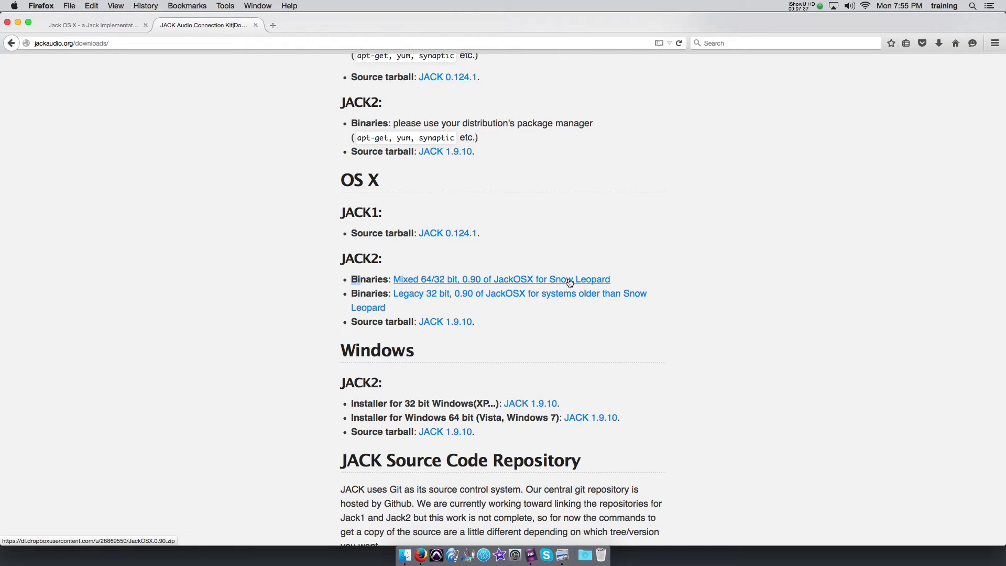
pyautogui.click(536, 280)
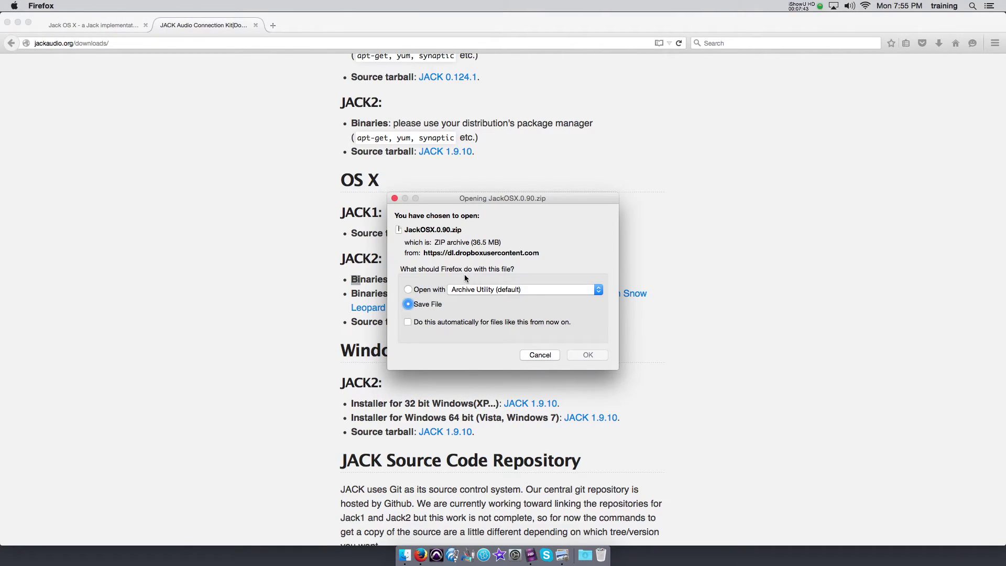
pyautogui.click(540, 355)
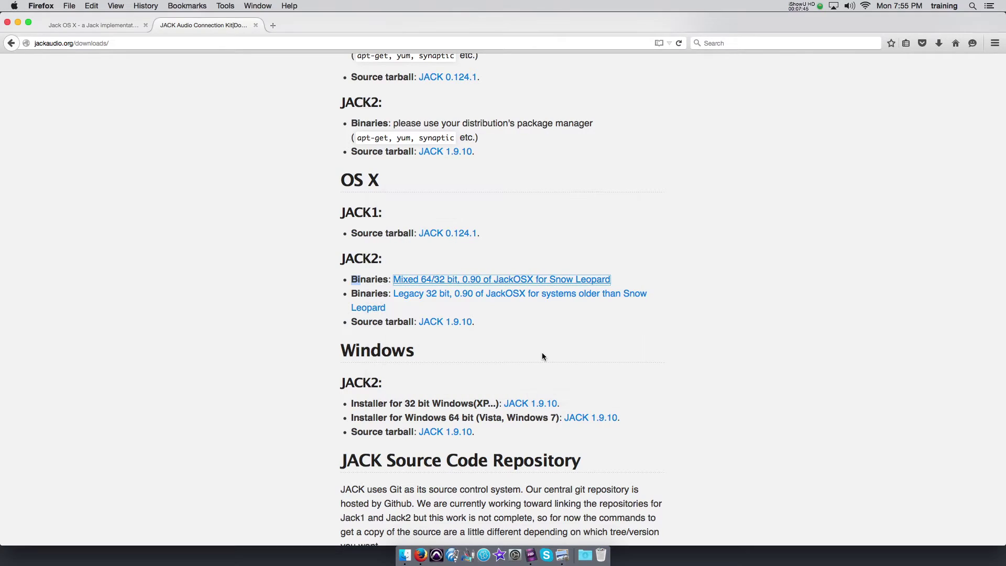
# - Quit Firefox and return to the desktop
pyautogui.click(41, 5)
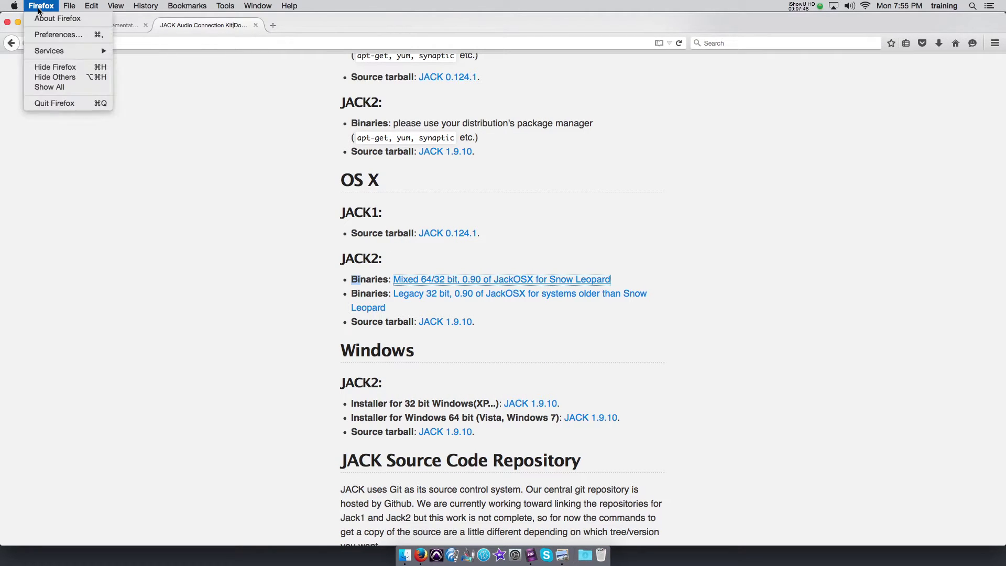
pyautogui.click(55, 102)
pyautogui.click(848, 156)
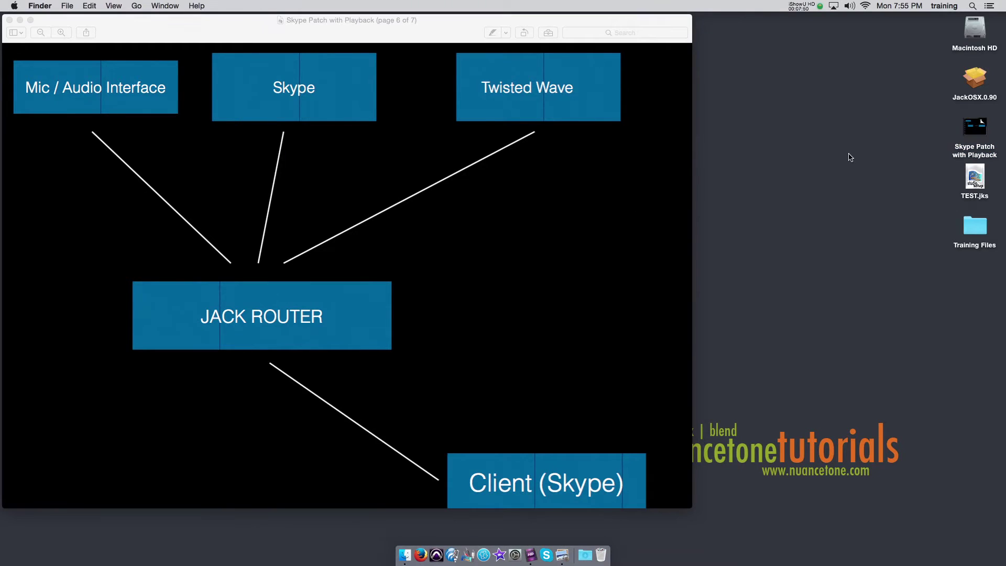
# - Launch the JackOSX.0.90 installer from the desktop, advance to its Read Me page and quit the installer
pyautogui.doubleClick(975, 80)
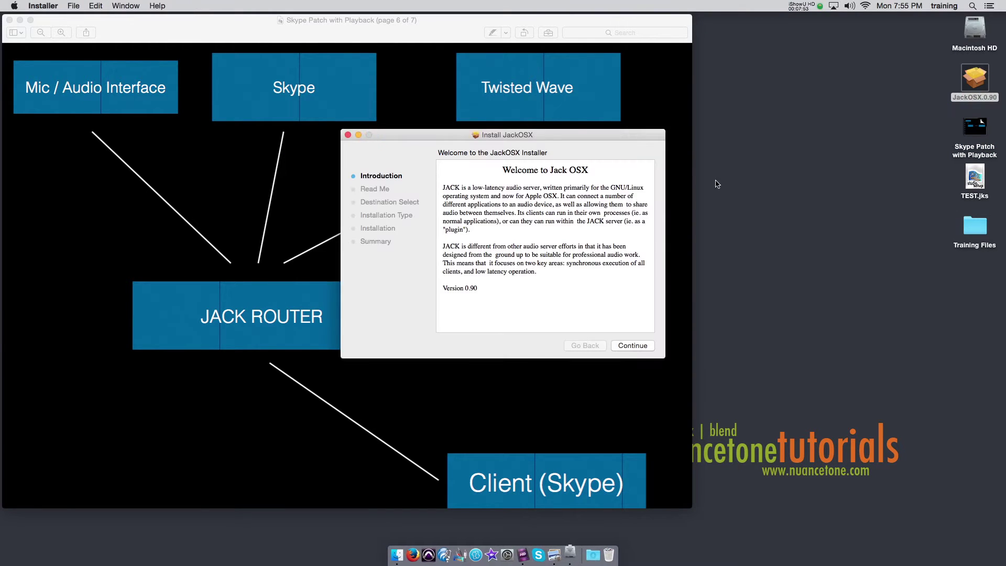
pyautogui.click(632, 345)
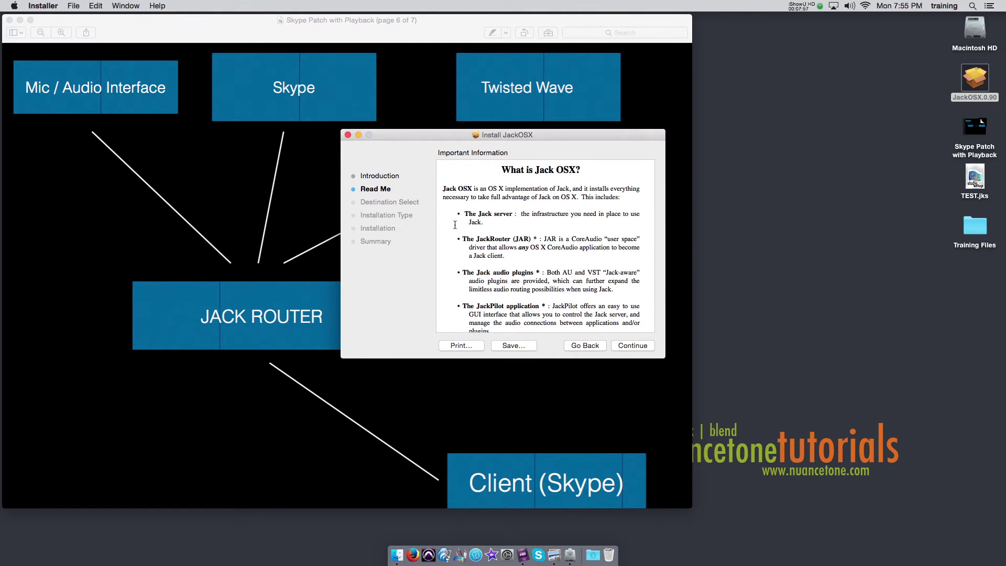
pyautogui.press('cmd+q')
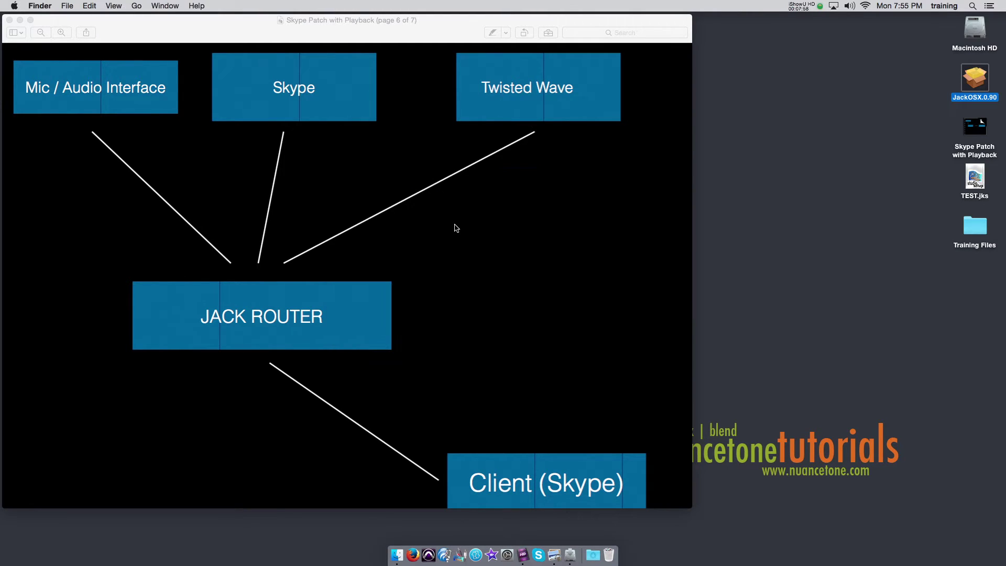
# - Close the Skype Patch with Playback document by quitting Preview
pyautogui.click(749, 187)
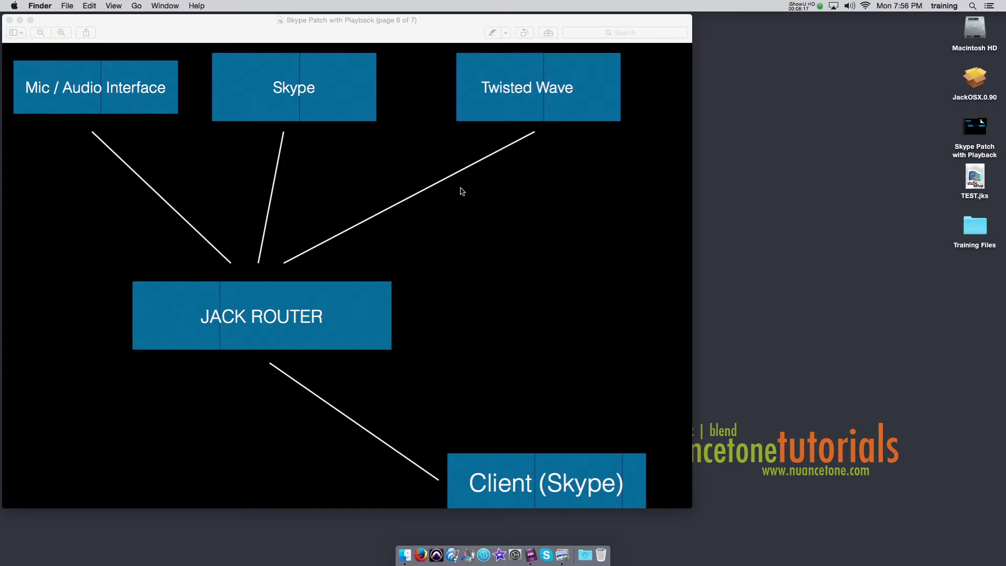
pyautogui.click(381, 28)
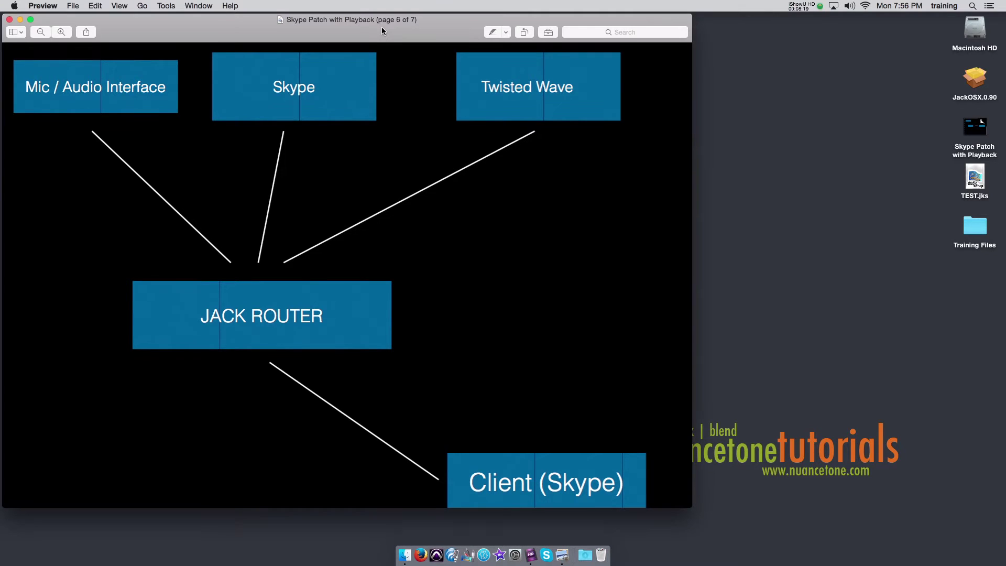
pyautogui.press('super+q')
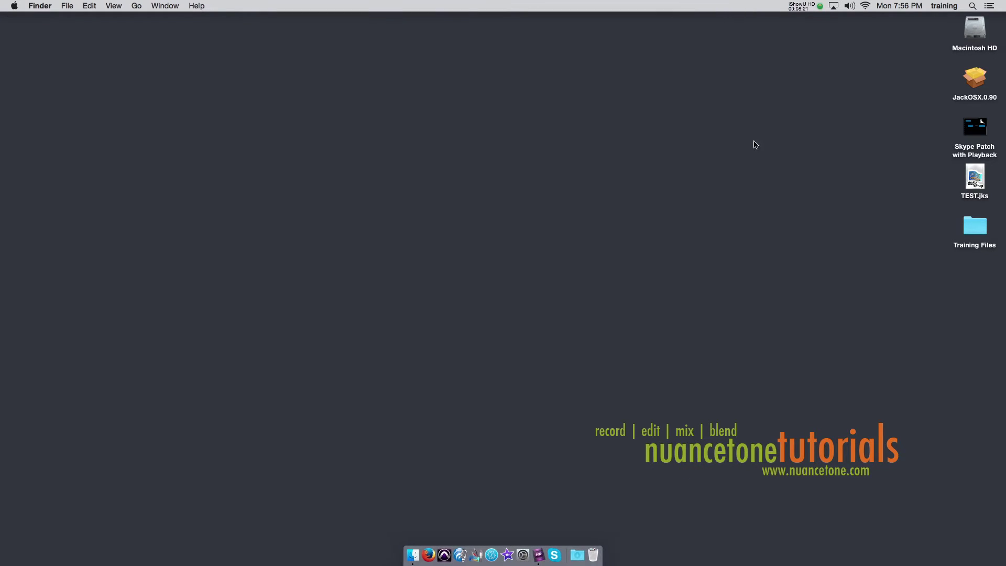
# - Open the Jack folder inside Applications on Macintosh HD, enlarge its window and select JackPilot
pyautogui.click(978, 34)
pyautogui.doubleClick(977, 35)
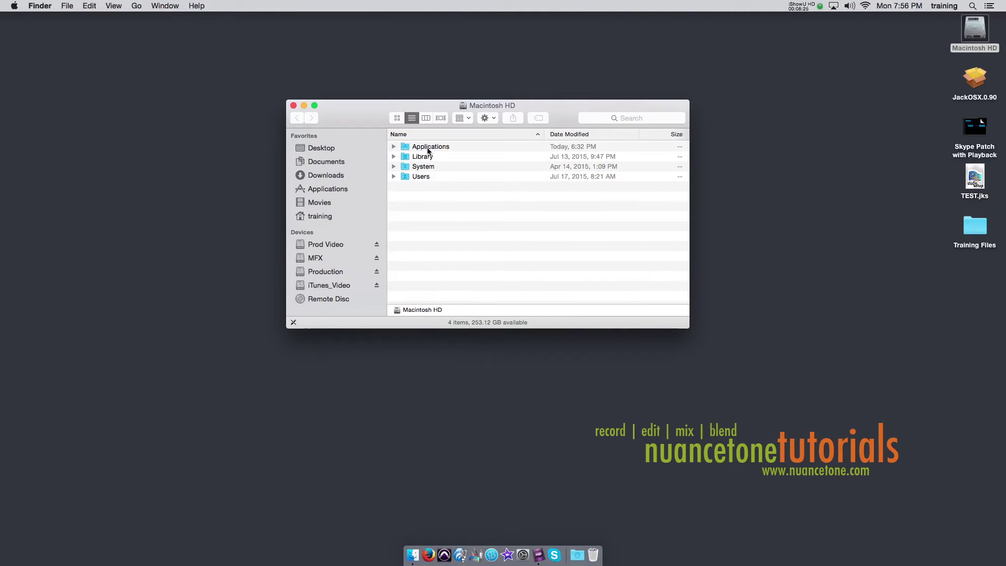
pyautogui.doubleClick(427, 148)
pyautogui.moveTo(351, 121); pyautogui.dragTo(288, 86)
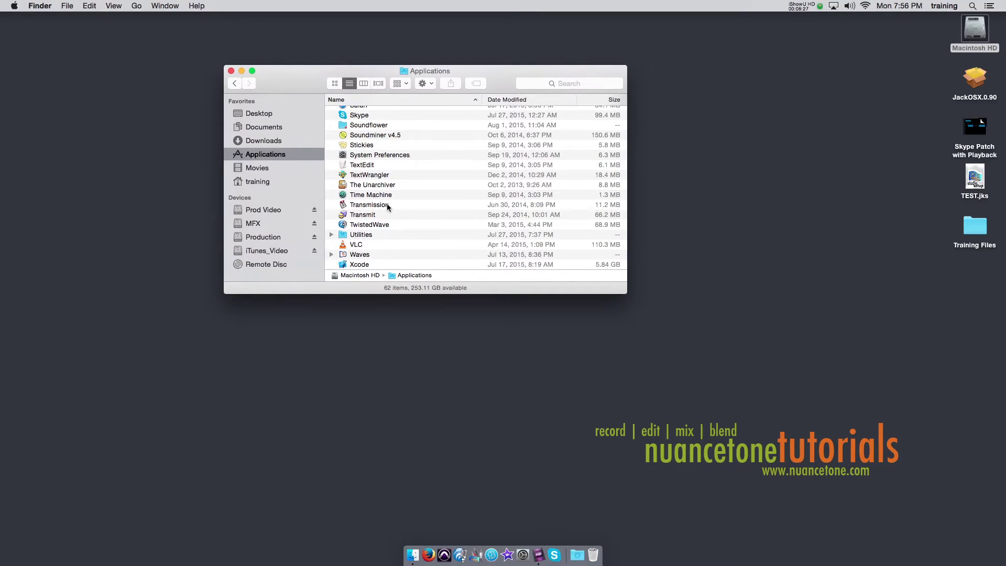
pyautogui.scroll(15, 389, 206)
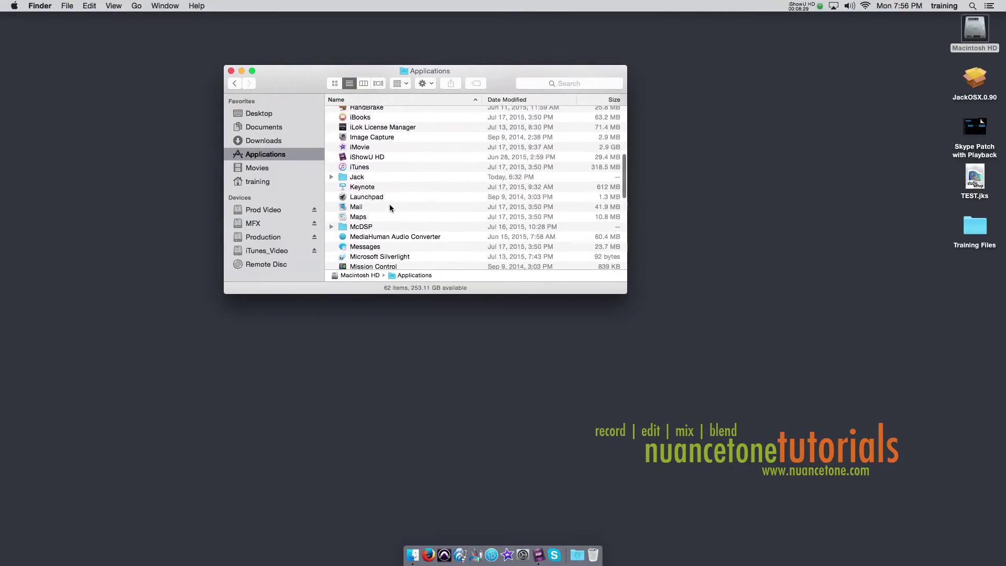
pyautogui.doubleClick(385, 197)
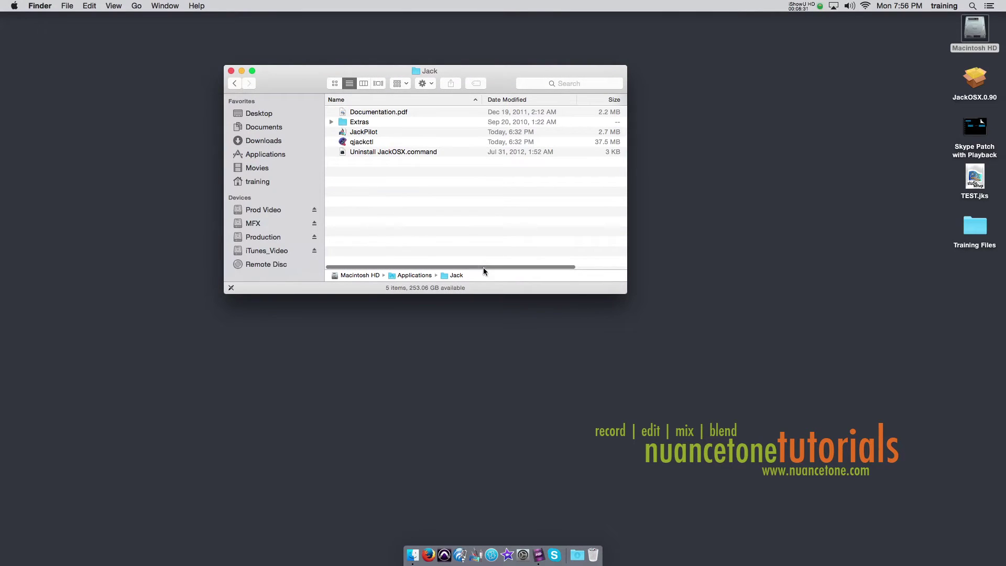
pyautogui.moveTo(626, 292); pyautogui.dragTo(692, 343)
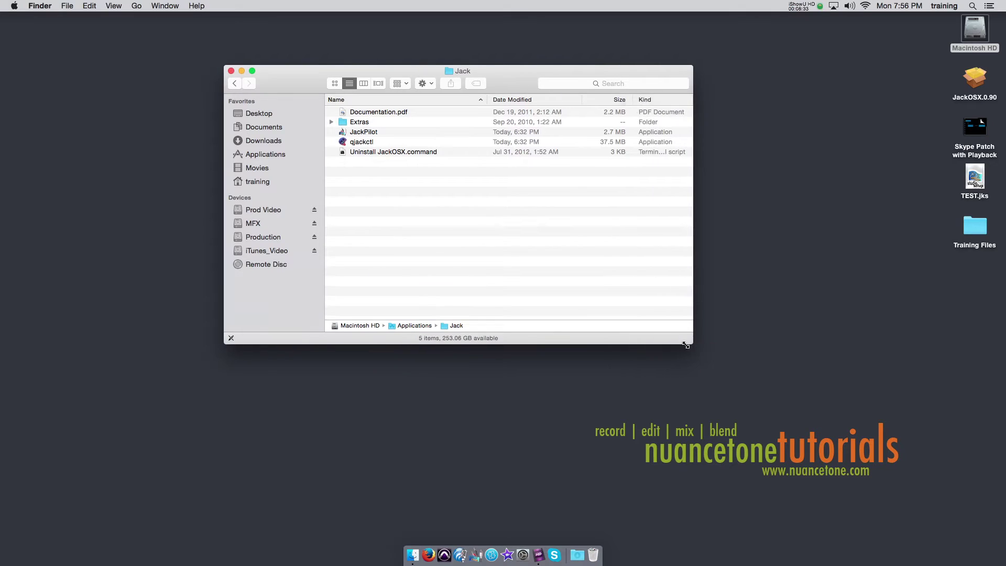
pyautogui.click(367, 134)
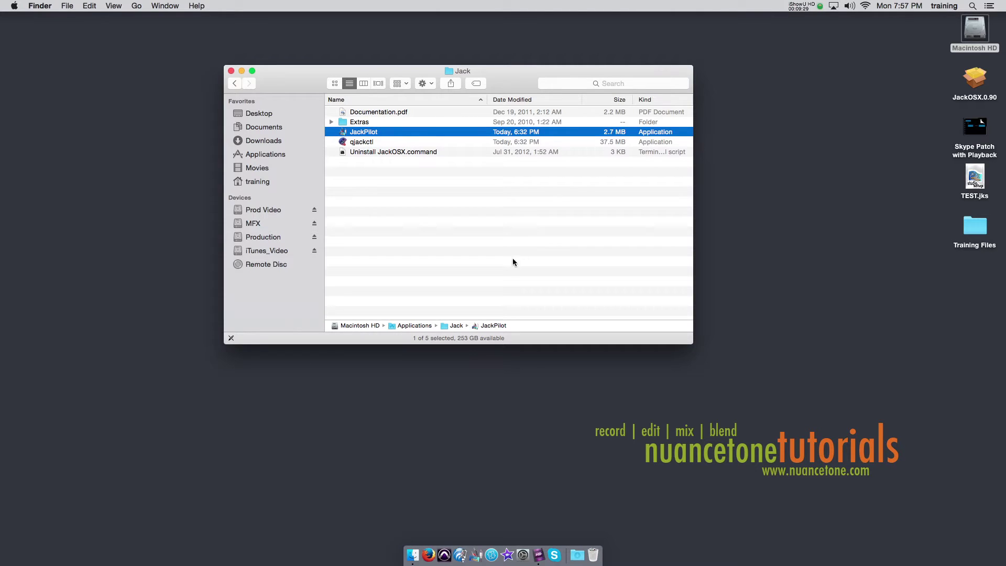
# - Reopen the Skype Patch with Playback document, view the aggregate soundcard diagram on page 7 and quit Preview
pyautogui.click(978, 124)
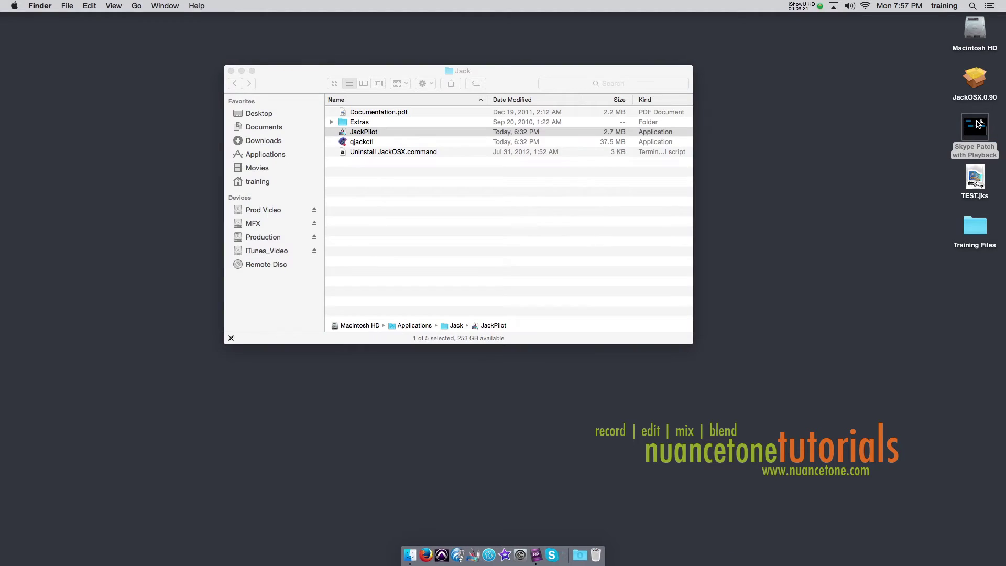
pyautogui.doubleClick(977, 124)
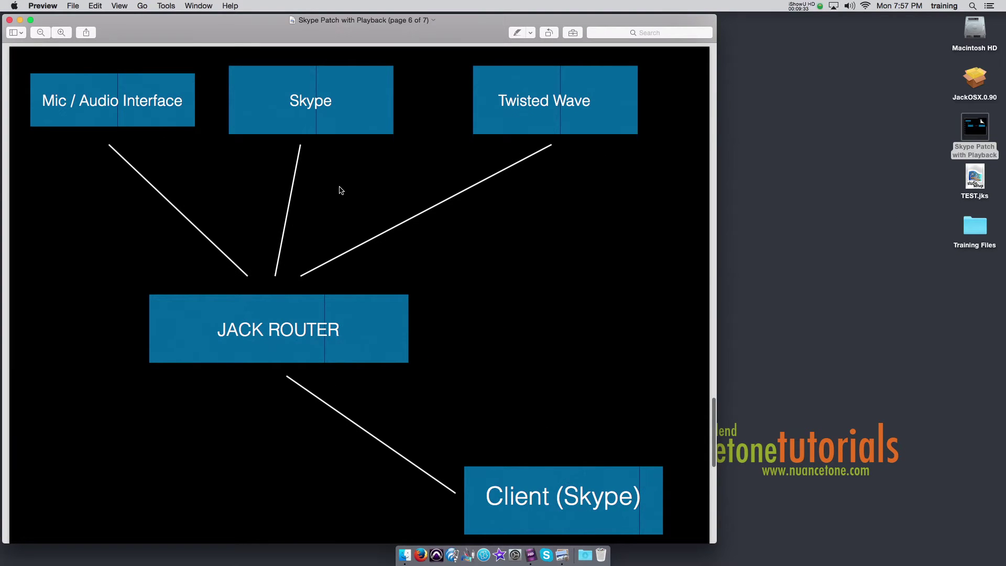
pyautogui.scroll(-10, 339, 190)
pyautogui.scroll(-7, 339, 189)
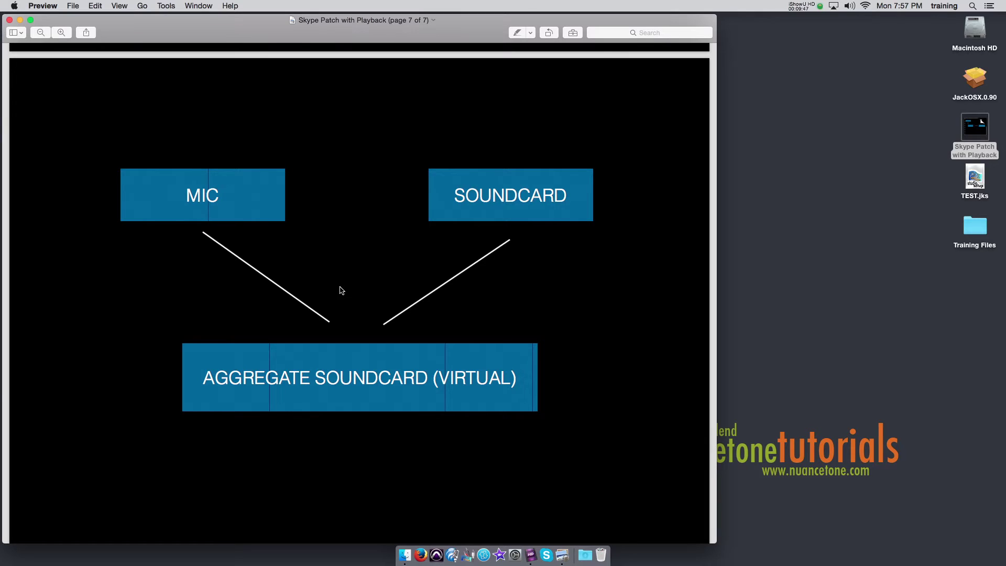
pyautogui.press('super+q')
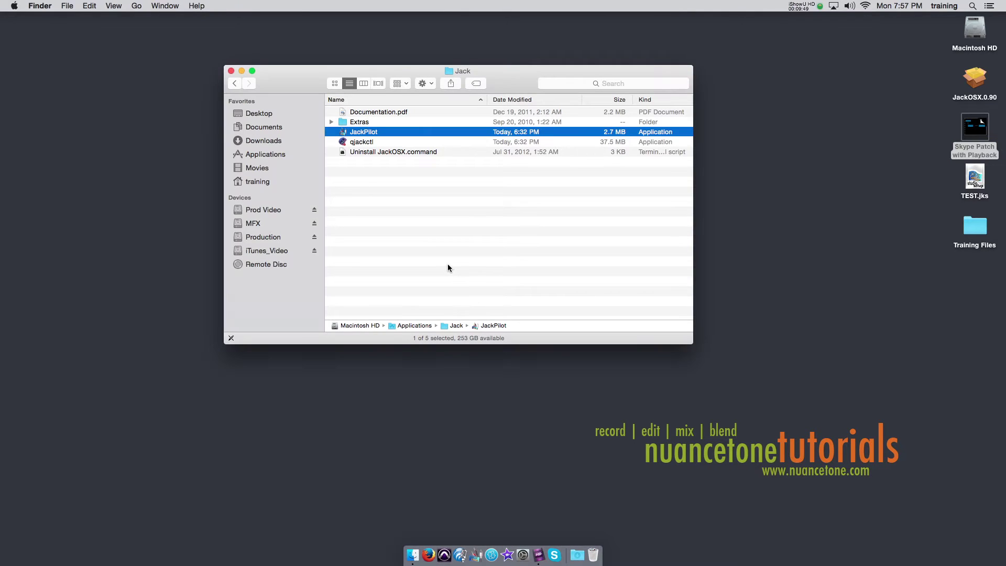
# - Go back up to Applications, open the Utilities folder and select Audio MIDI Setup
pyautogui.press('super+Up')
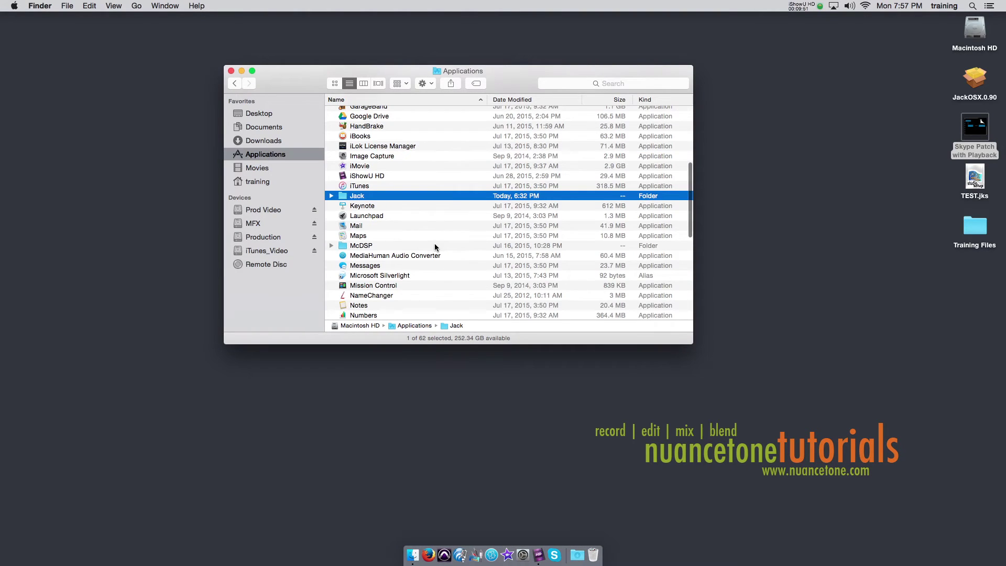
pyautogui.scroll(-10, 435, 243)
pyautogui.doubleClick(388, 285)
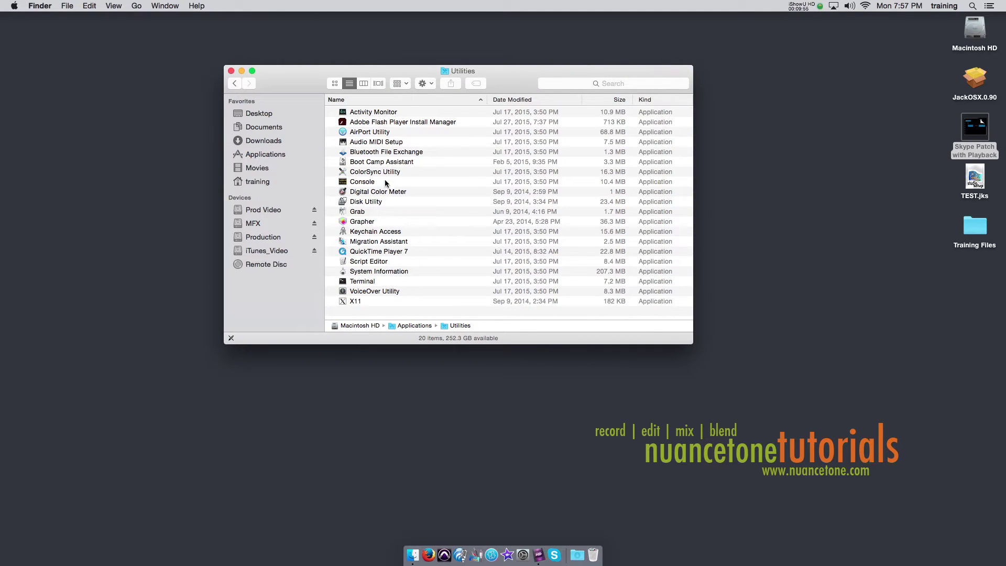
pyautogui.click(373, 142)
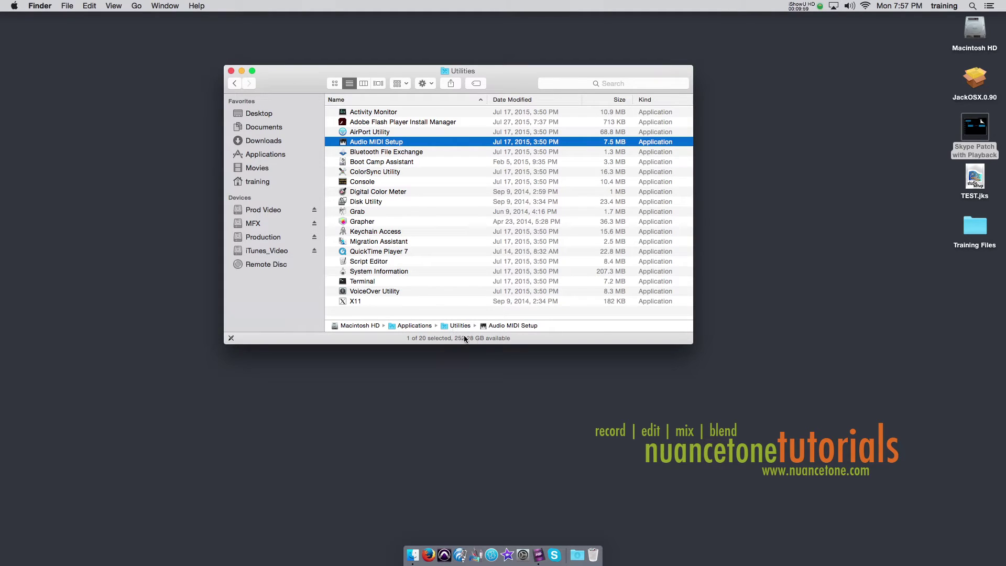
# - Open Audio MIDI Setup and delete the existing custom aggregate device below Pro Tools Aggregate I/O
pyautogui.doubleClick(378, 145)
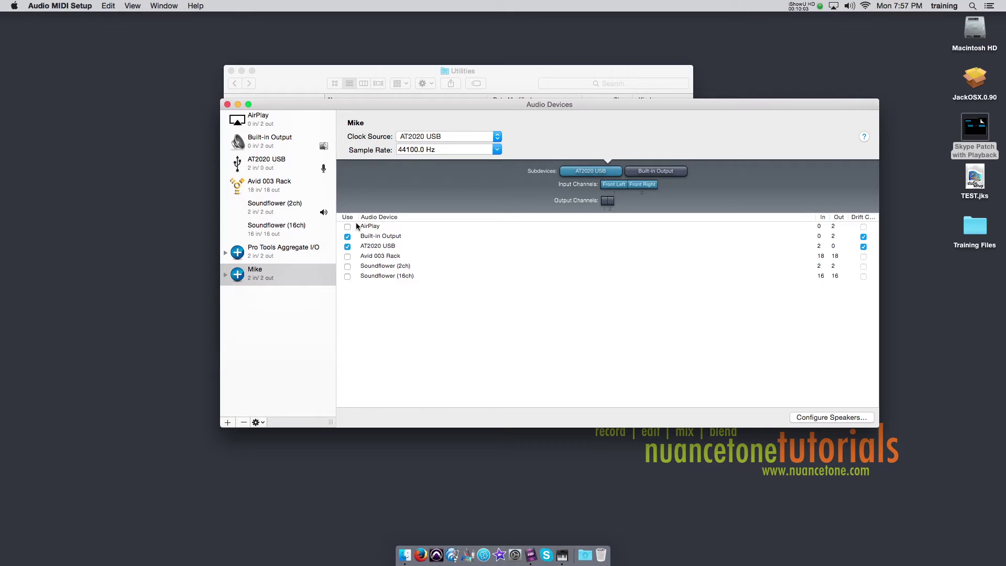
pyautogui.click(267, 278)
pyautogui.click(243, 422)
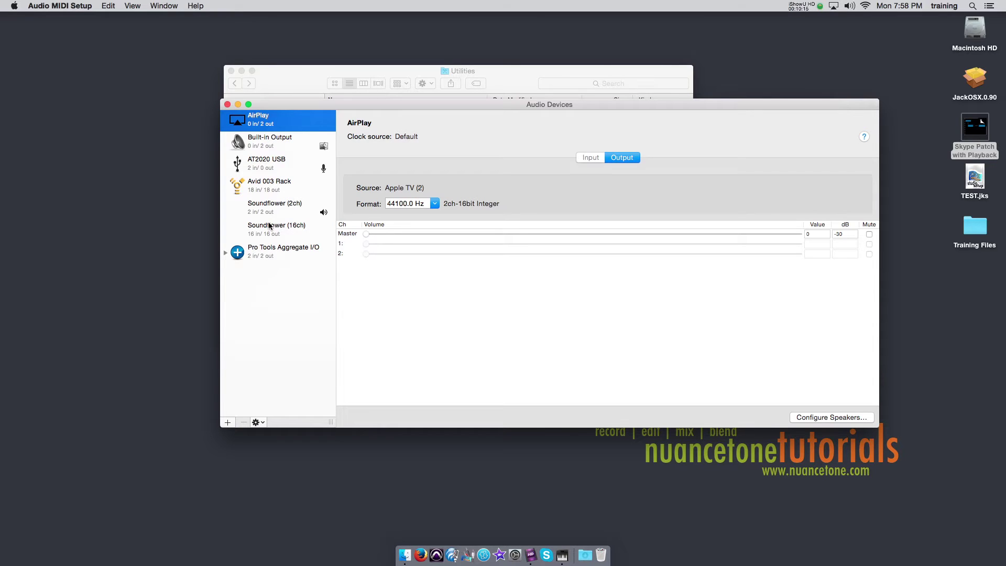
# - Create a new aggregate device and name it with the owner's first name followed by AGG
pyautogui.click(271, 190)
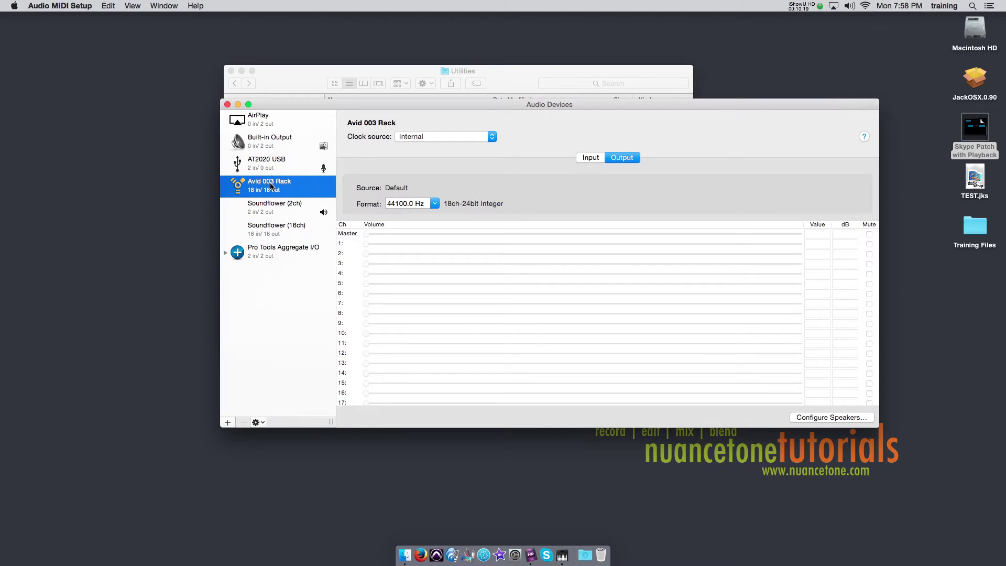
pyautogui.click(275, 166)
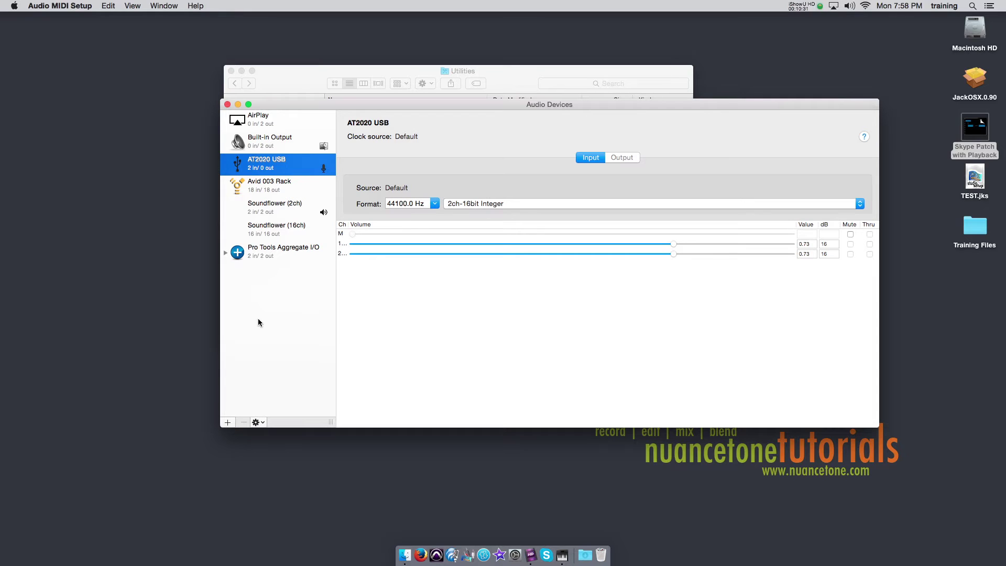
pyautogui.click(227, 422)
pyautogui.click(247, 436)
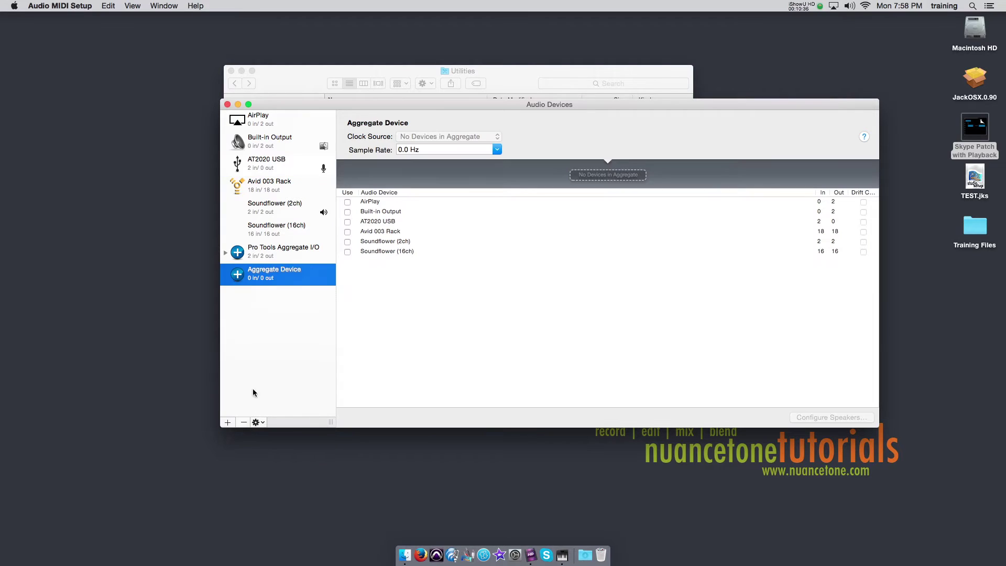
pyautogui.doubleClick(261, 270)
pyautogui.write('Mik')
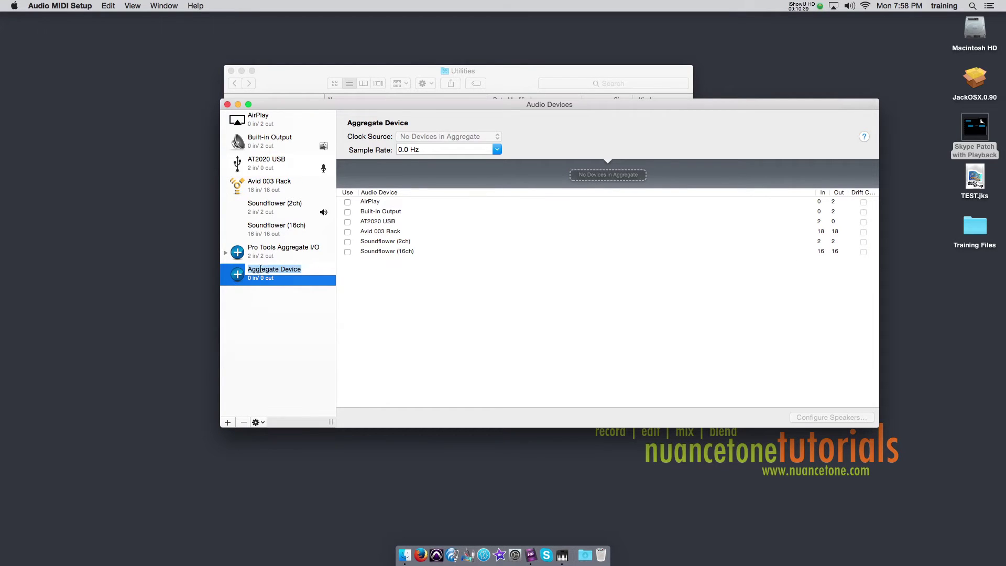
pyautogui.write('e AGG')
pyautogui.press('Return')
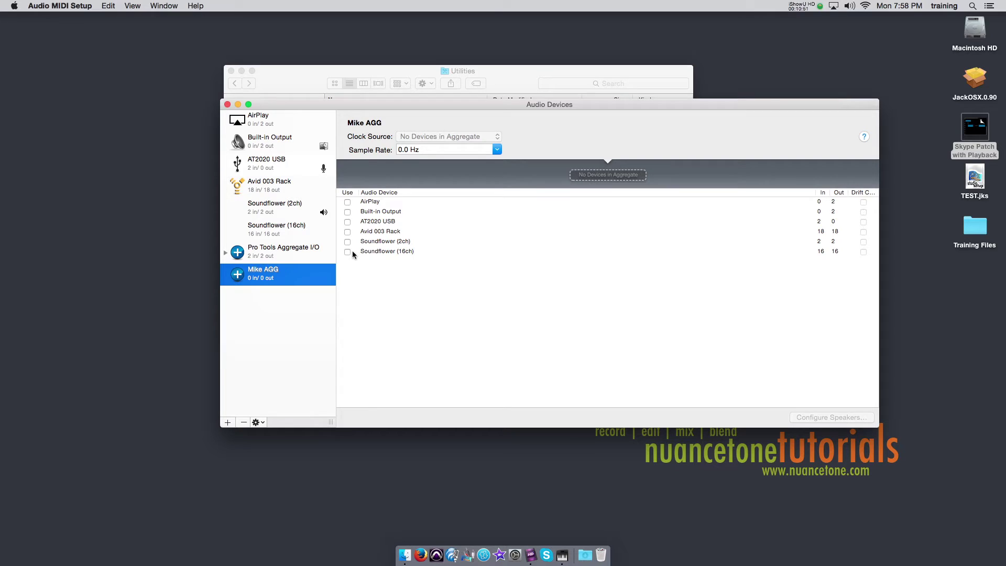
# - Include Built-in Output and AT2020 USB in the new aggregate device and widen the columns so the Drift Correction heading is readable
pyautogui.click(347, 212)
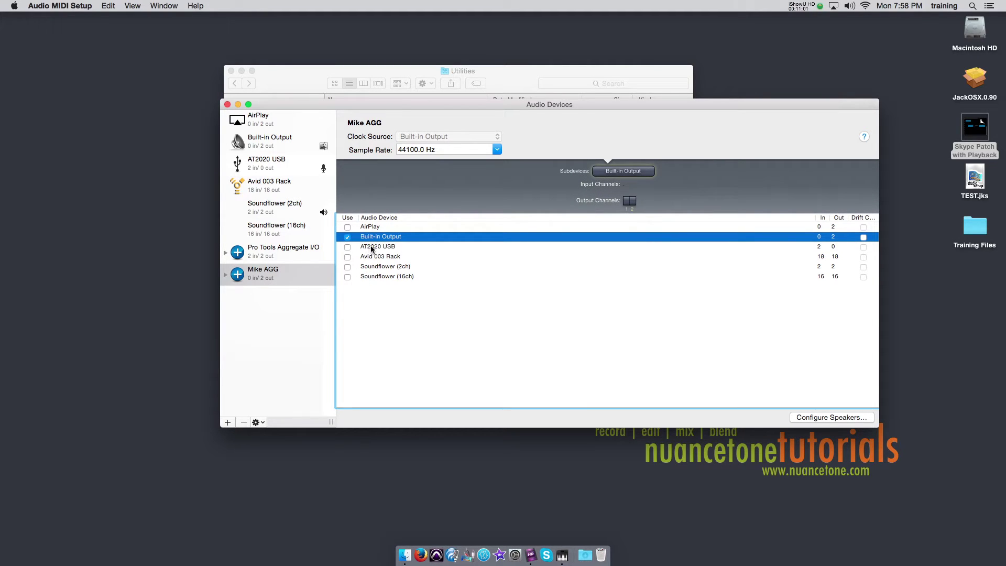
pyautogui.click(347, 247)
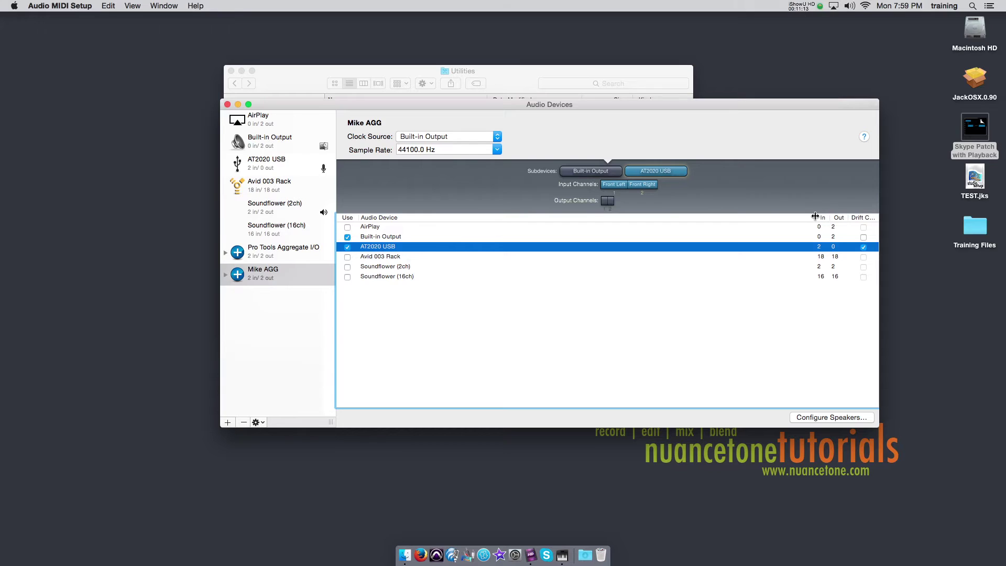
pyautogui.moveTo(815, 216); pyautogui.dragTo(735, 216)
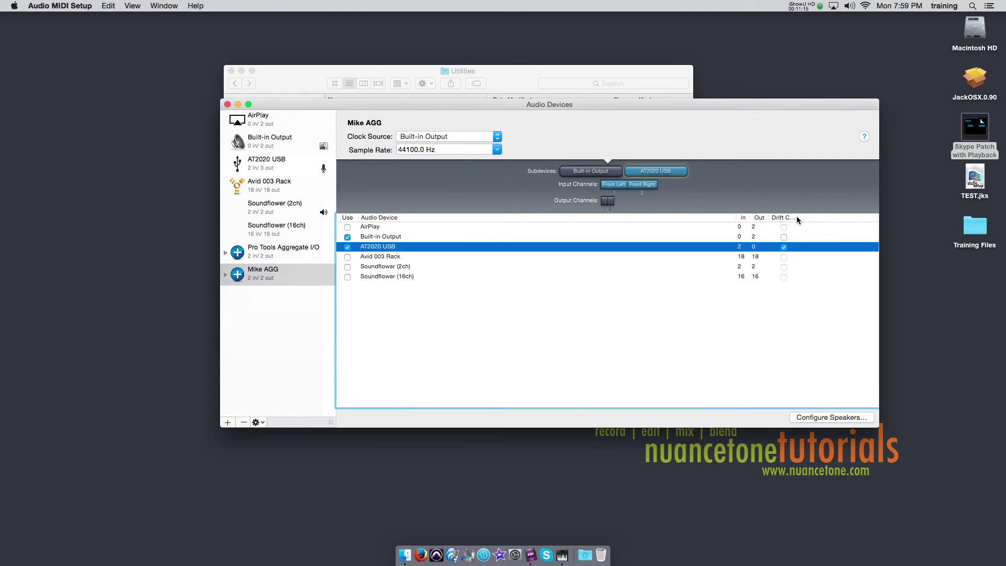
pyautogui.moveTo(797, 218); pyautogui.dragTo(818, 218)
pyautogui.click(441, 238)
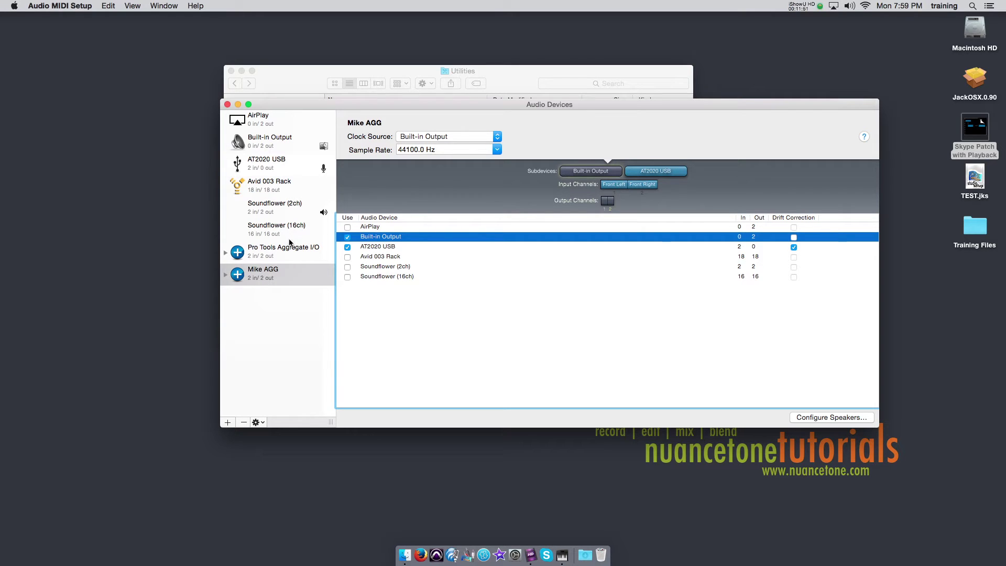
# - Quit Audio MIDI Setup, close the Utilities window and launch JackPilot
pyautogui.press('super+q')
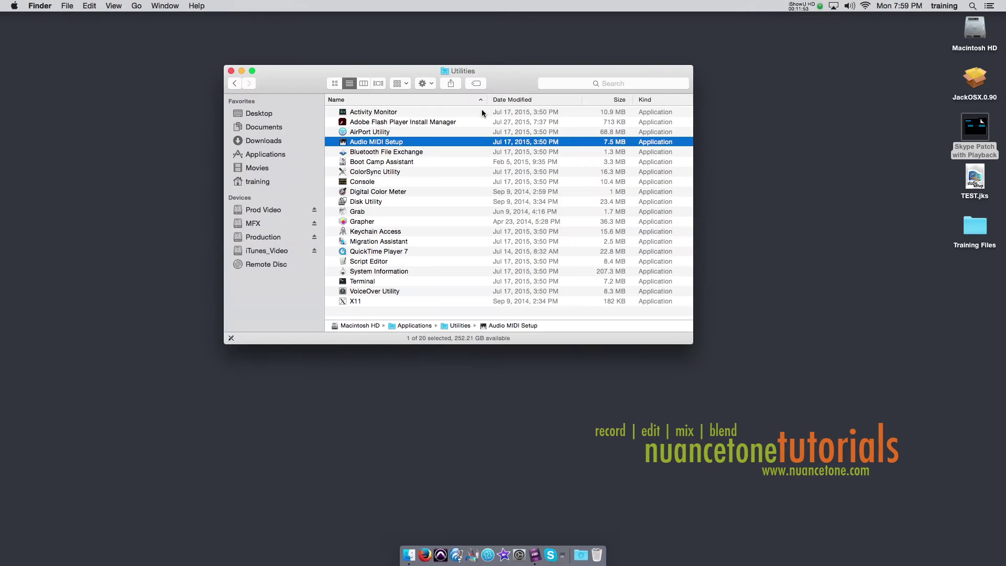
pyautogui.click(231, 71)
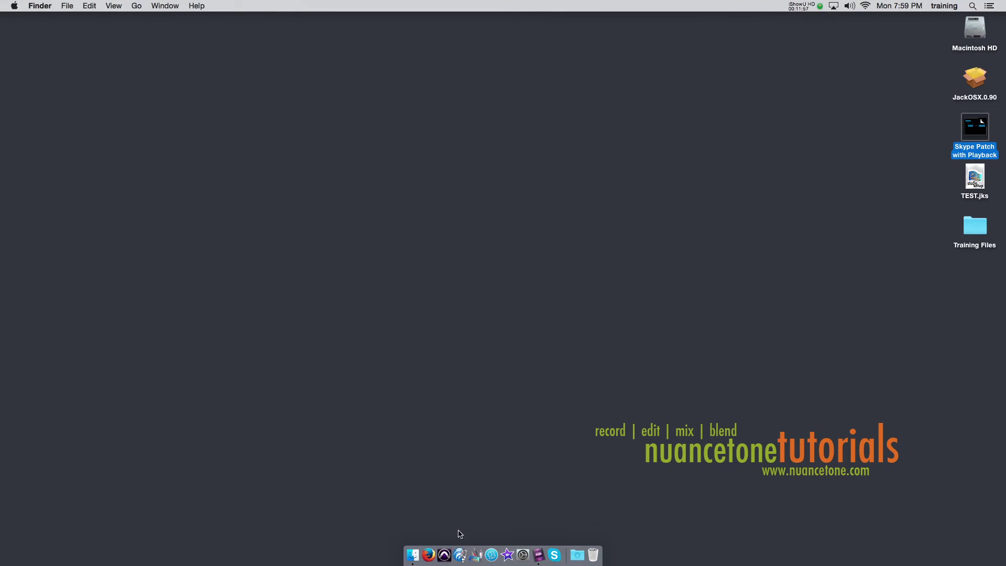
pyautogui.click(476, 554)
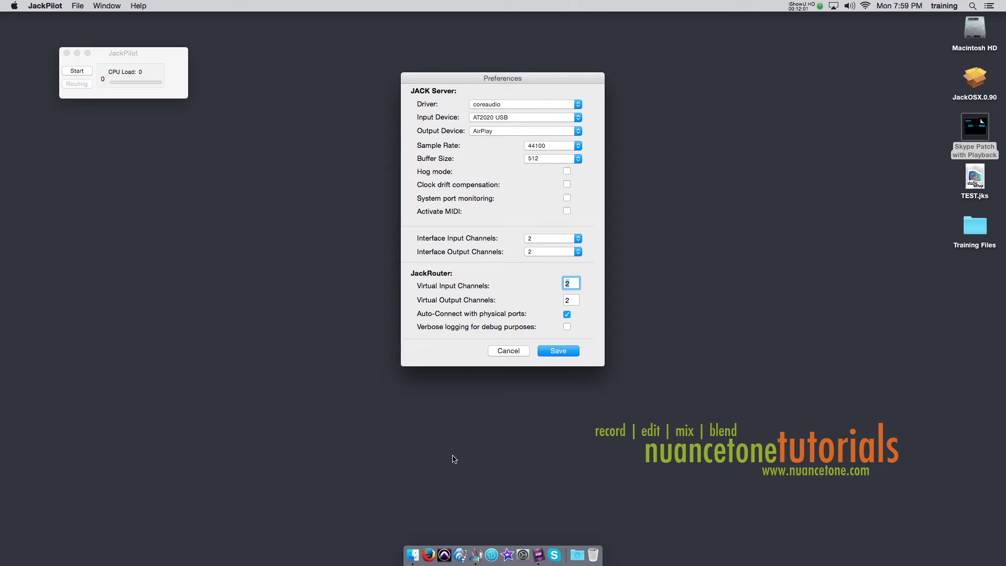
# - Set JackPilot's input and output devices to the new AGG aggregate device with a 44100 sample rate, and save the preferences
pyautogui.moveTo(507, 79); pyautogui.dragTo(503, 69)
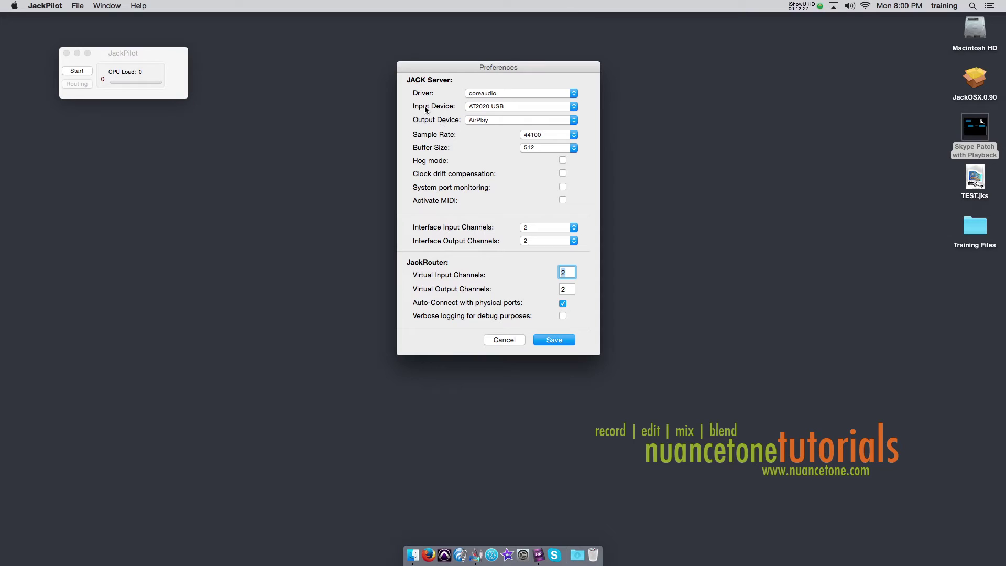
pyautogui.click(475, 108)
pyautogui.click(479, 147)
pyautogui.click(549, 135)
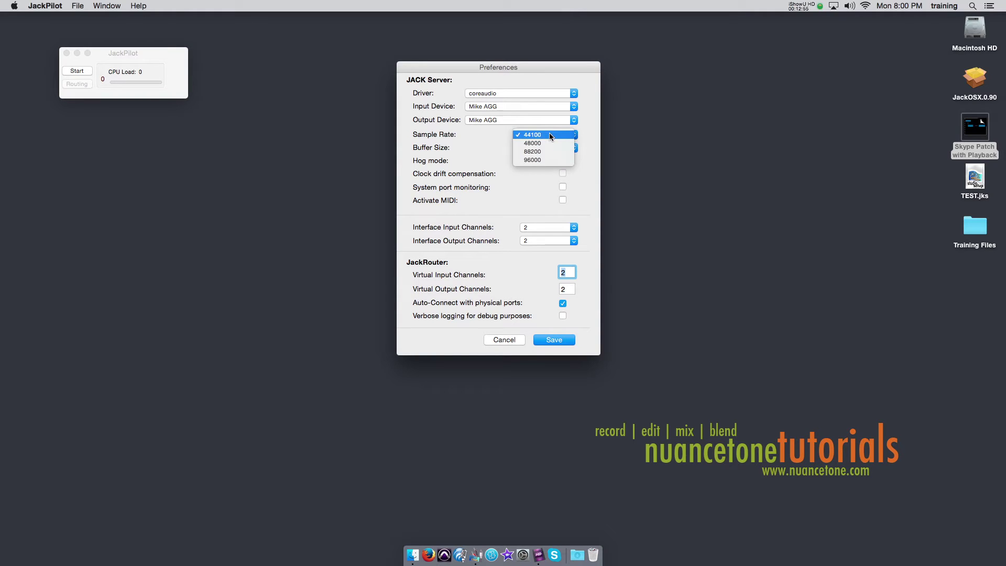
pyautogui.click(549, 134)
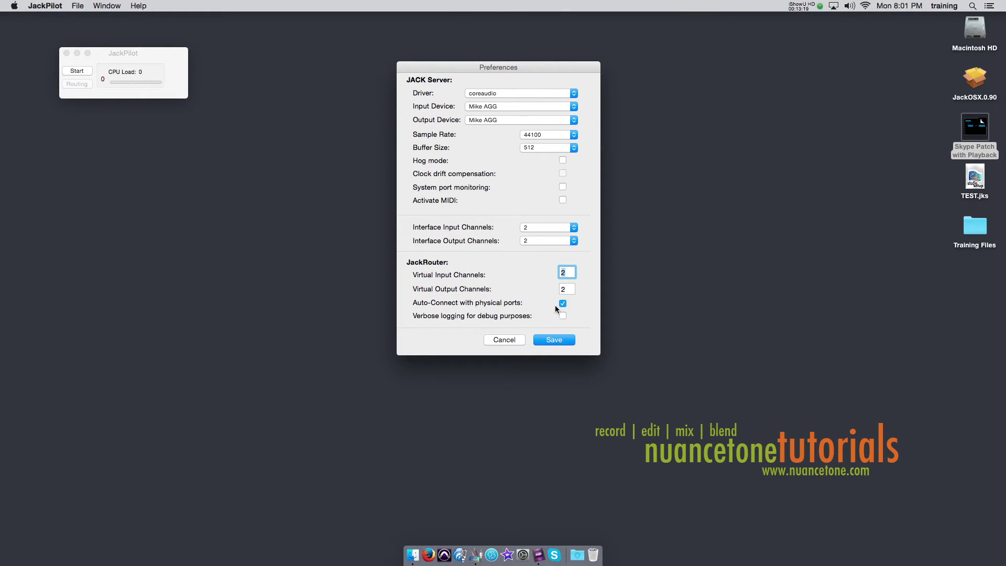
pyautogui.click(552, 340)
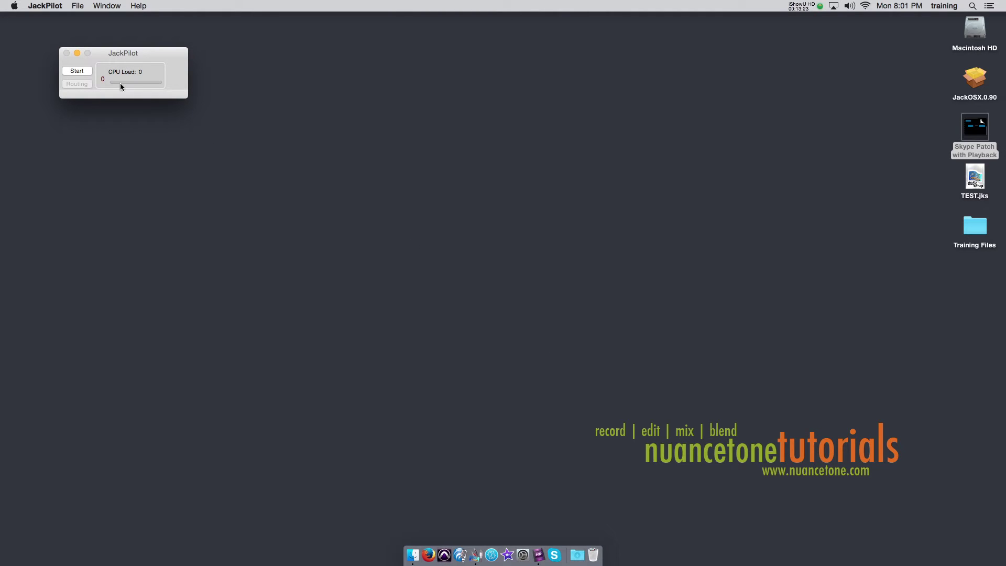
pyautogui.click(55, 5)
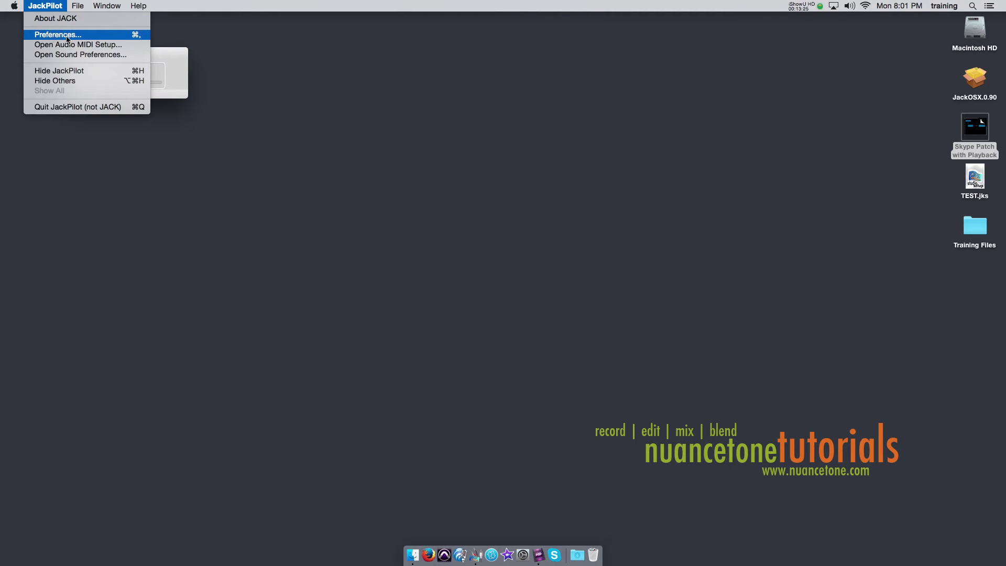
pyautogui.click(173, 56)
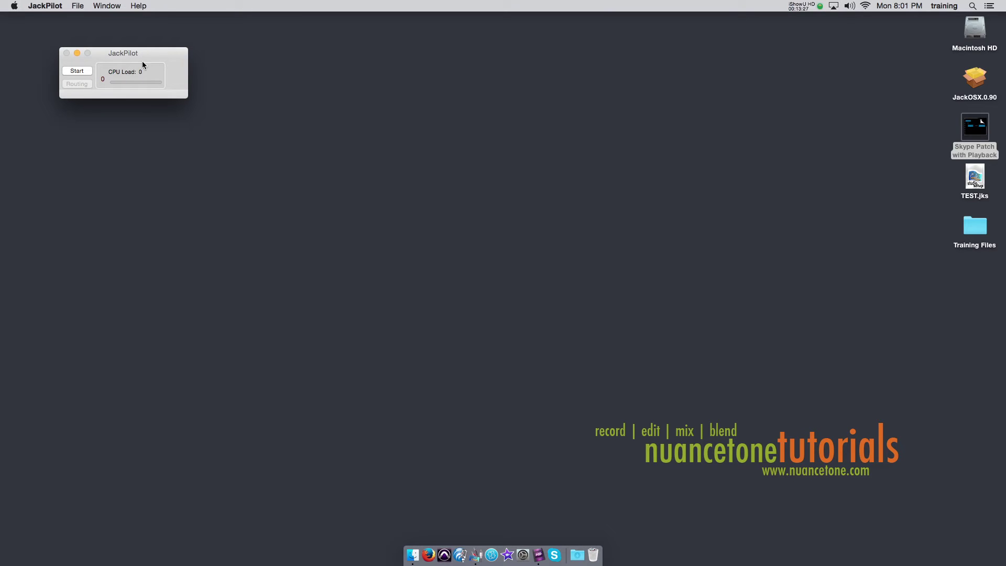
pyautogui.moveTo(141, 57); pyautogui.dragTo(145, 55)
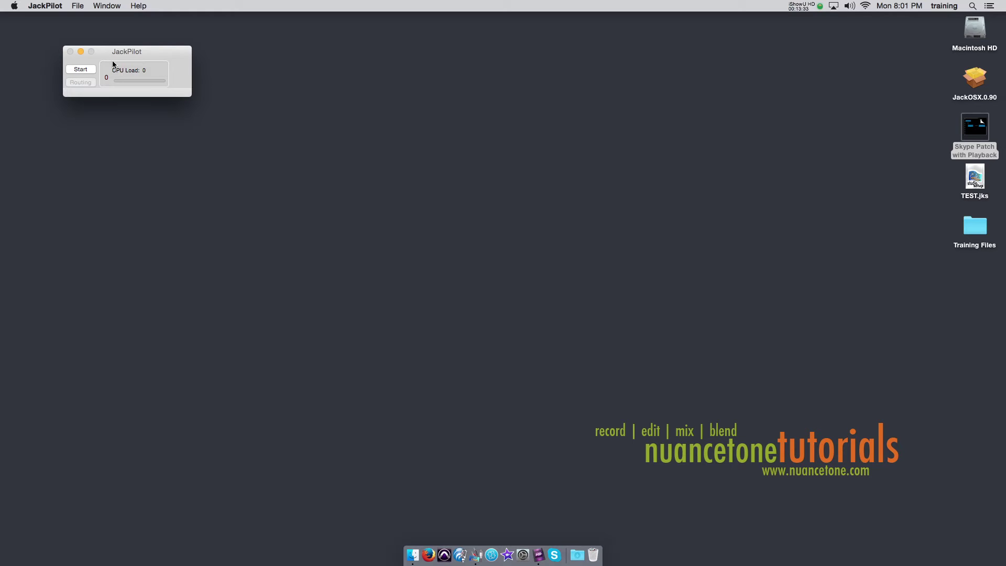
# - Start the JACK server, open the Connections Manager and expand the system entries under Send Ports and Receive Ports
pyautogui.click(80, 70)
pyautogui.moveTo(156, 51); pyautogui.dragTo(178, 49)
pyautogui.click(102, 80)
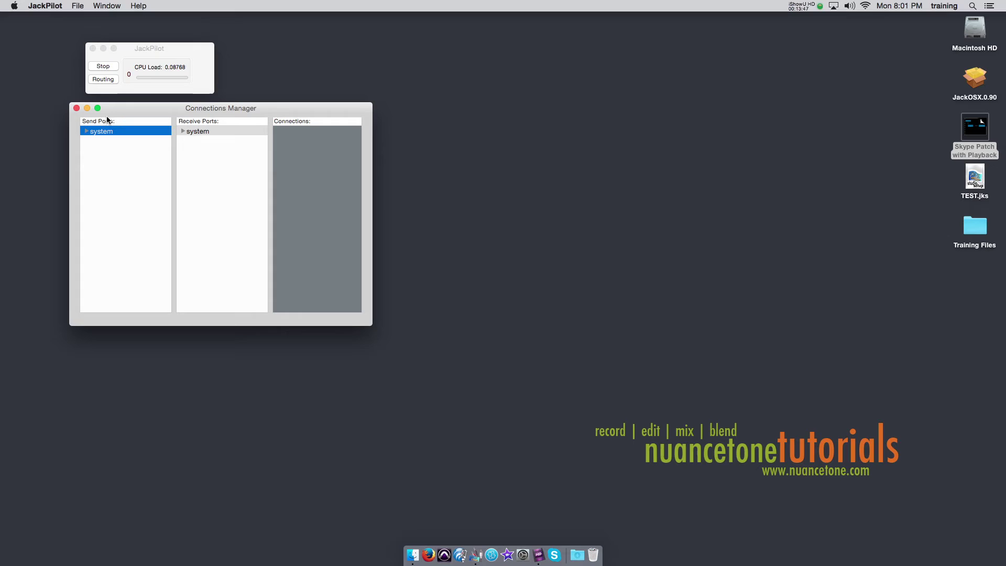
pyautogui.click(86, 131)
pyautogui.click(184, 132)
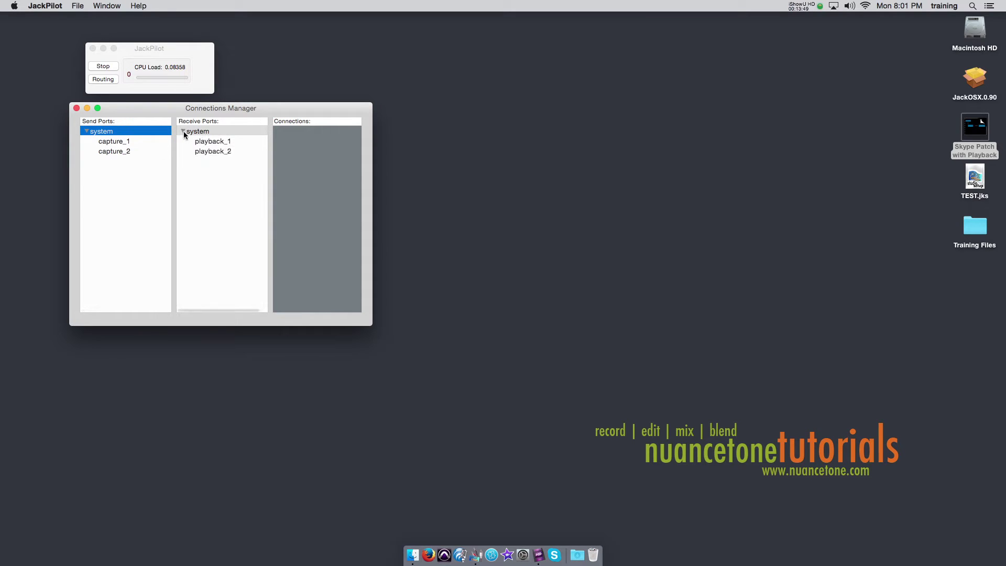
# - Examine the system capture_1 and capture_2 send ports and the playback_1 and playback_2 receive ports
pyautogui.click(108, 143)
pyautogui.click(107, 152)
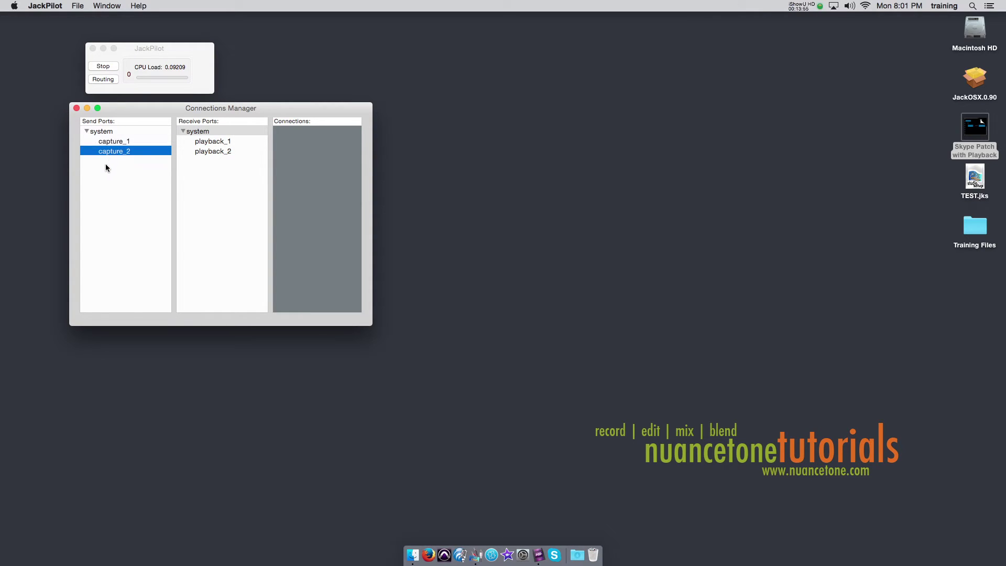
pyautogui.click(109, 147)
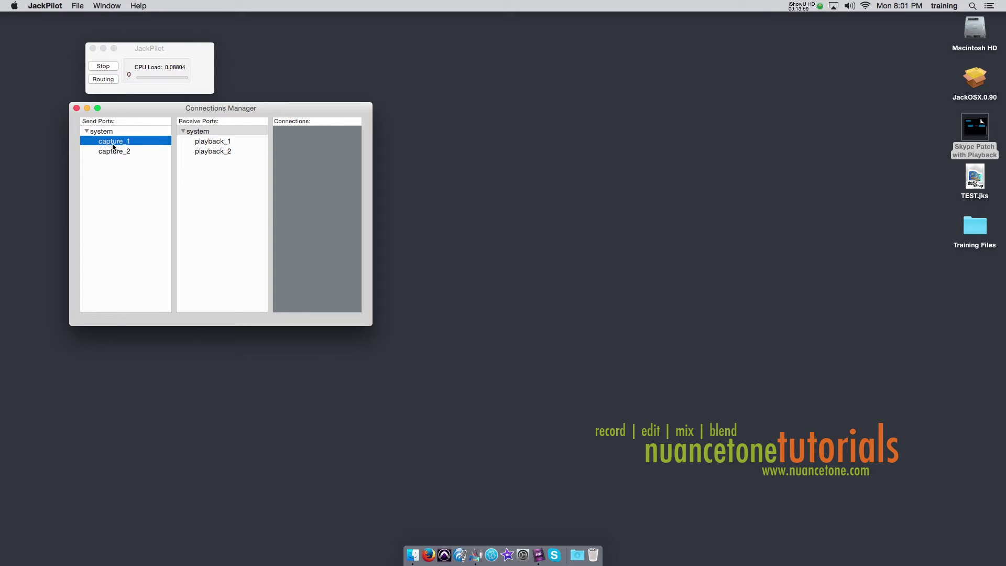
pyautogui.click(209, 144)
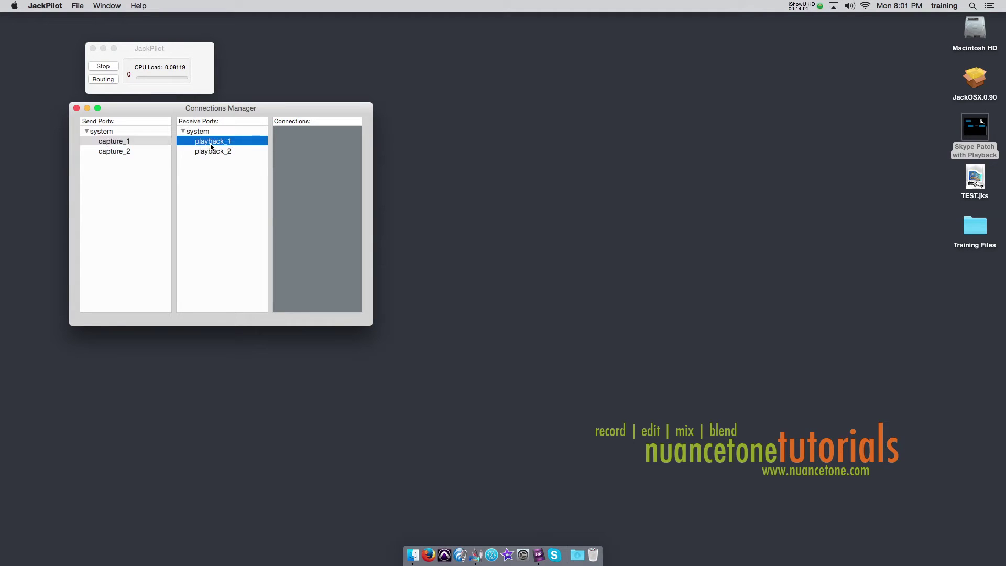
pyautogui.click(210, 151)
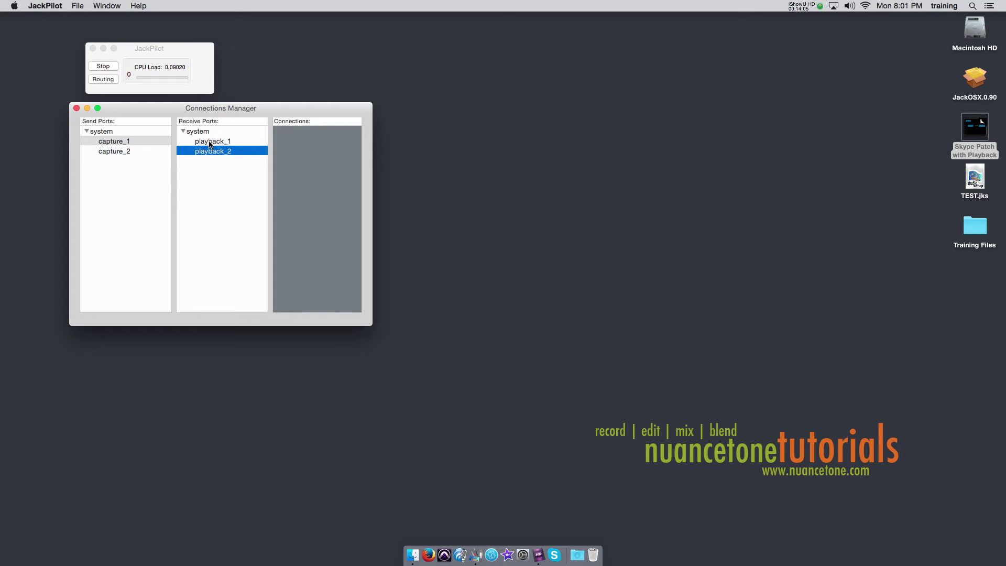
pyautogui.click(209, 141)
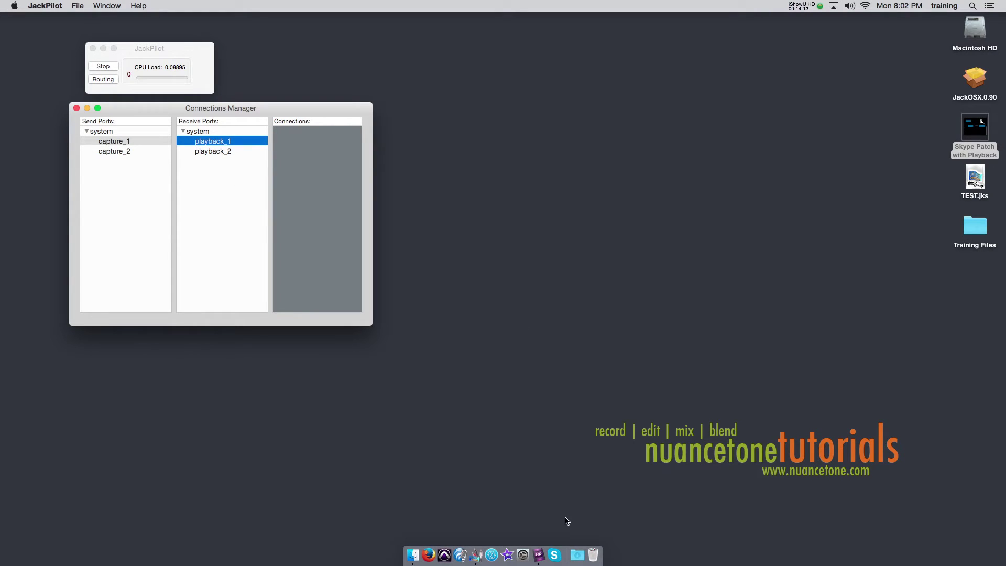
# - Launch Skype and open its Audio/Video preferences, placing the windows clear of the Connections Manager
pyautogui.click(554, 555)
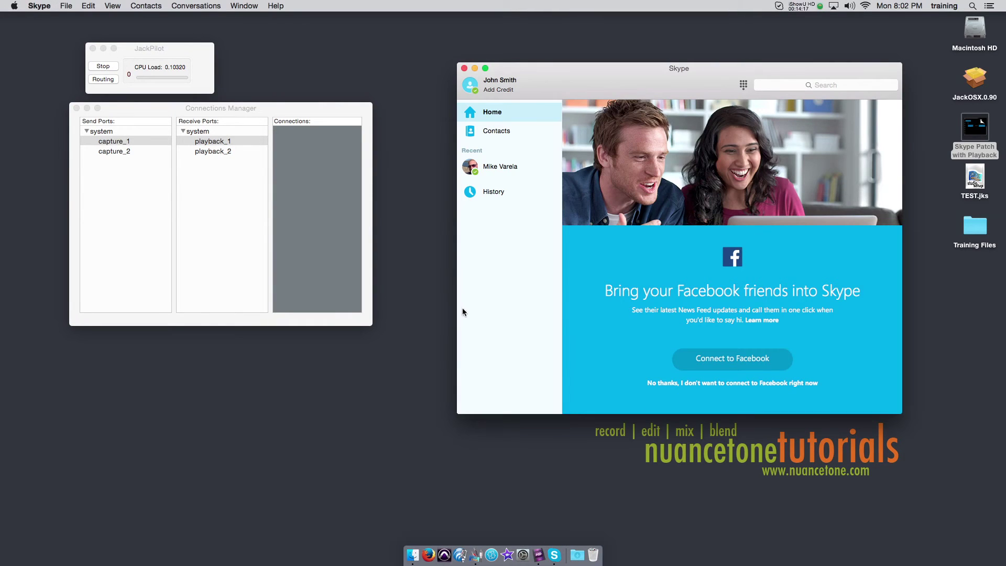
pyautogui.moveTo(611, 82); pyautogui.dragTo(558, 79)
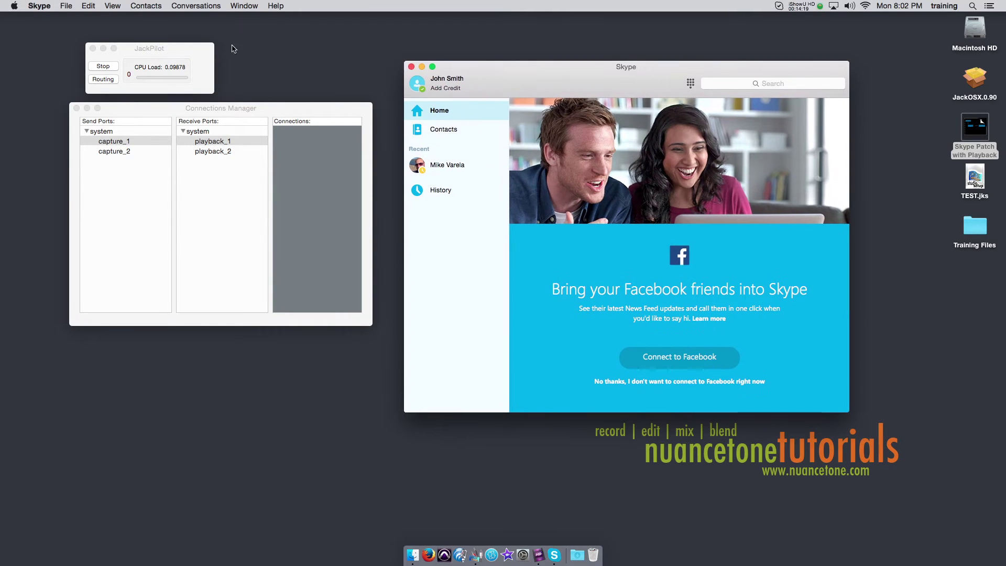
pyautogui.click(45, 7)
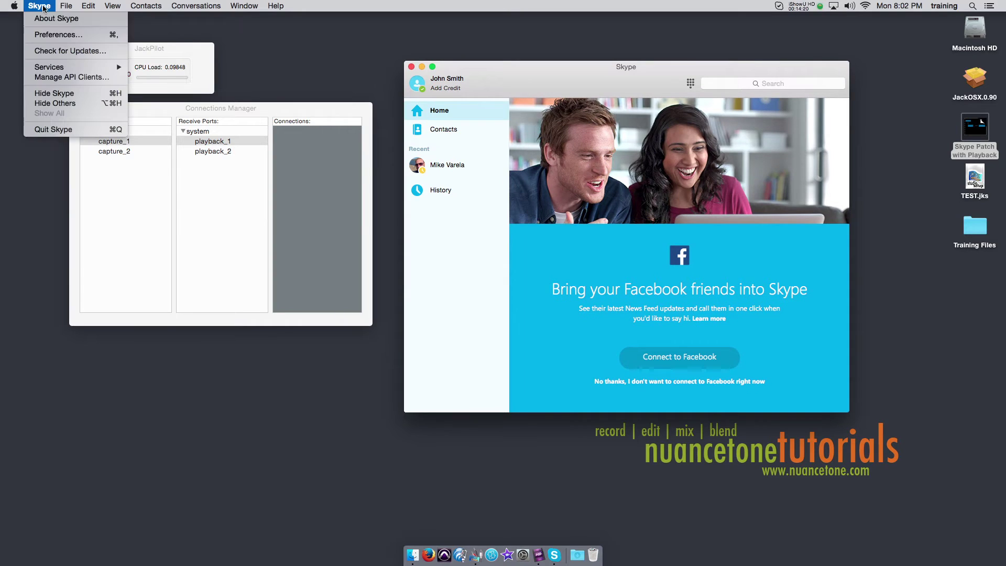
pyautogui.click(52, 35)
pyautogui.click(511, 101)
pyautogui.moveTo(573, 98); pyautogui.dragTo(688, 90)
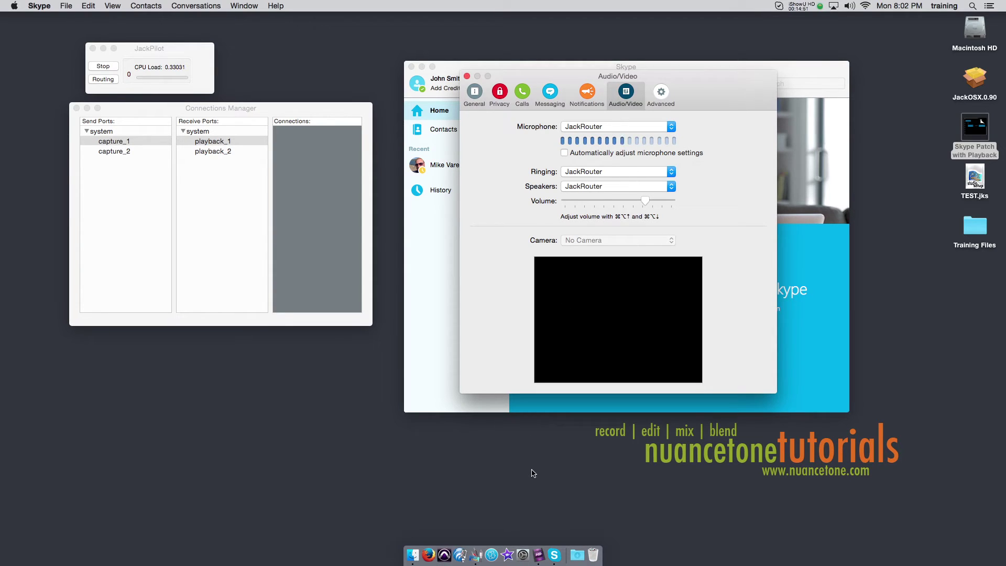
# - Open the Sound settings in System Preferences and check which sound input device is selected
pyautogui.click(523, 554)
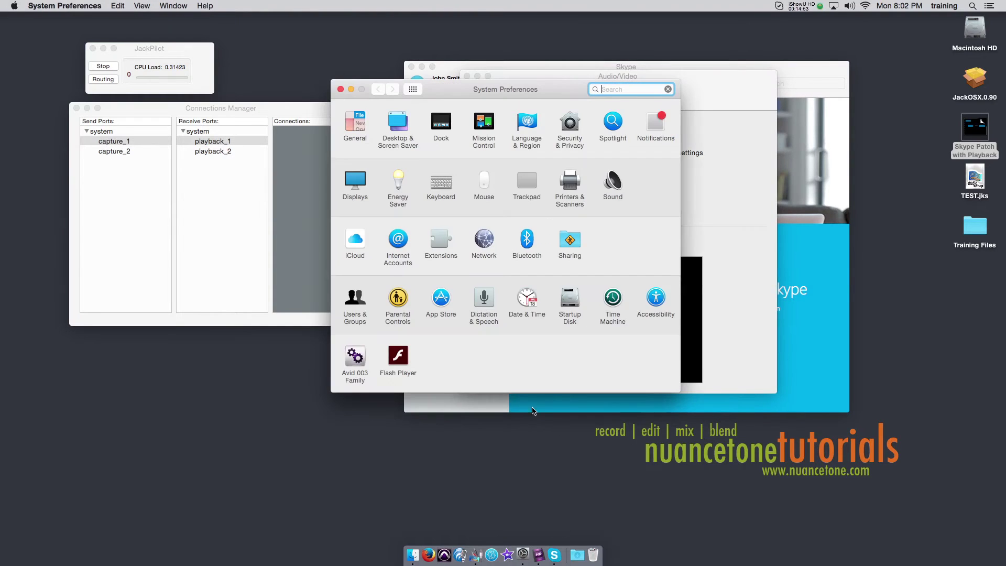
pyautogui.click(611, 194)
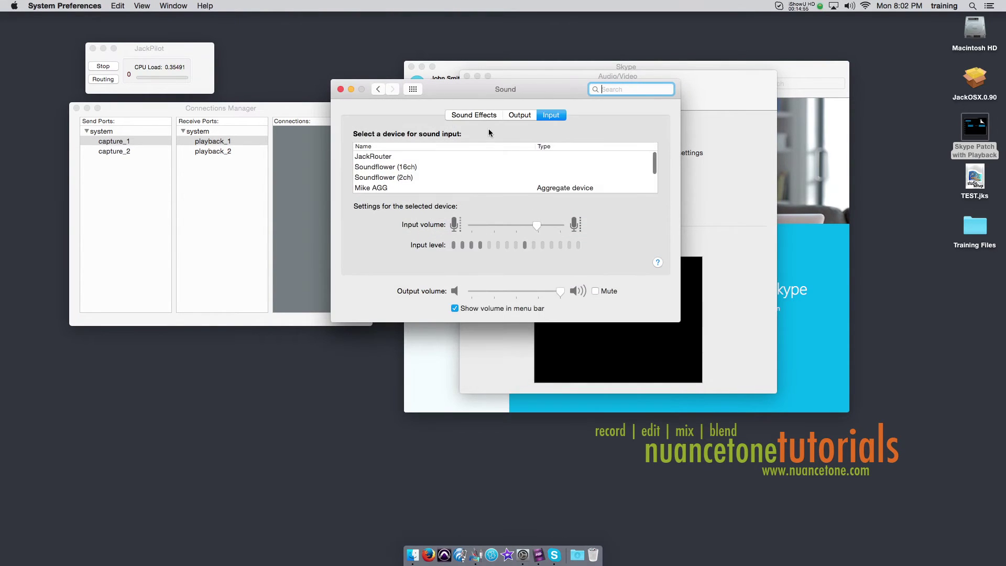
pyautogui.scroll(-3, 456, 176)
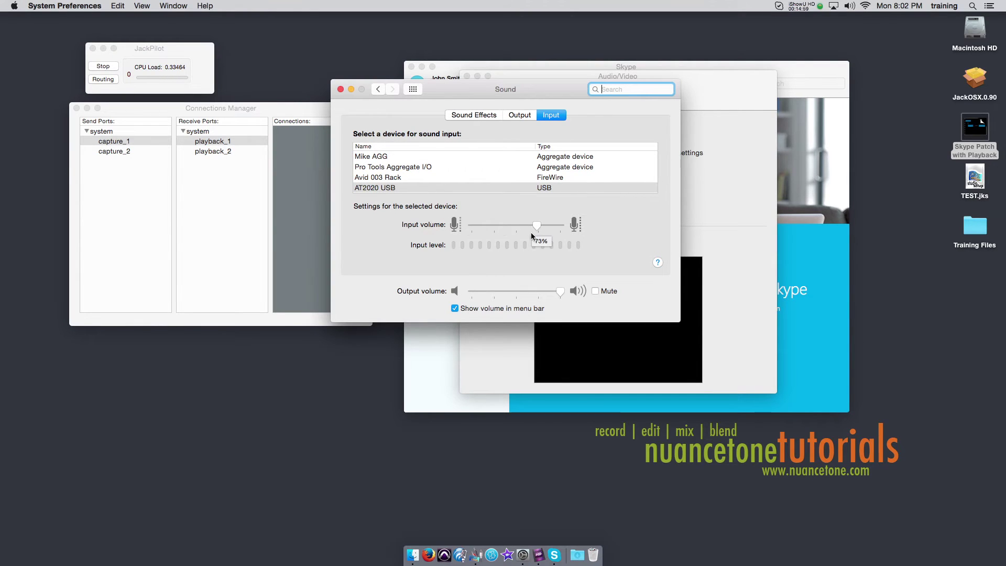
# - Quit System Preferences, review the JACK ROUTER diagram in the Skype Patch with Playback document, and close it
pyautogui.click(412, 90)
pyautogui.press('super+q')
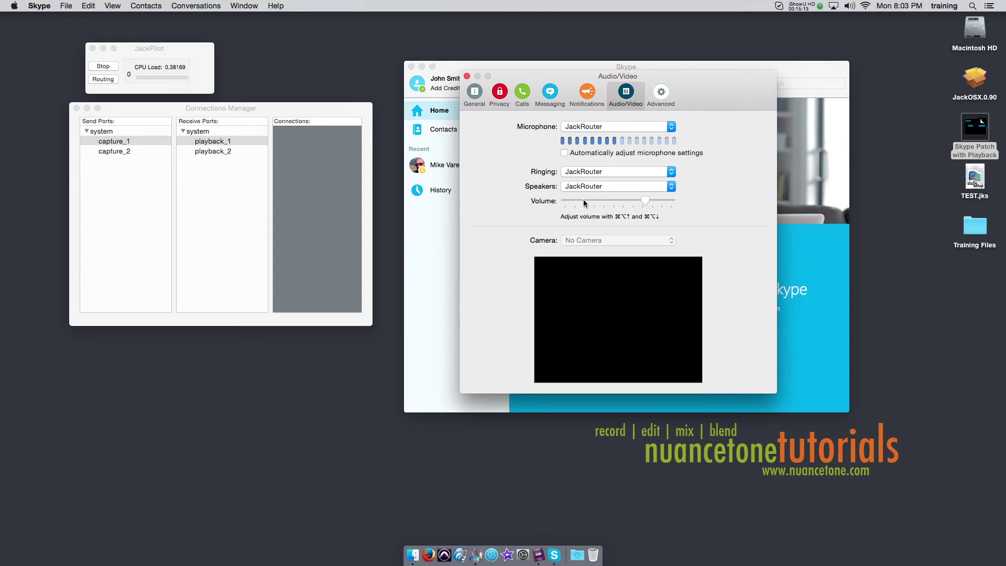
pyautogui.click(978, 125)
pyautogui.doubleClick(974, 126)
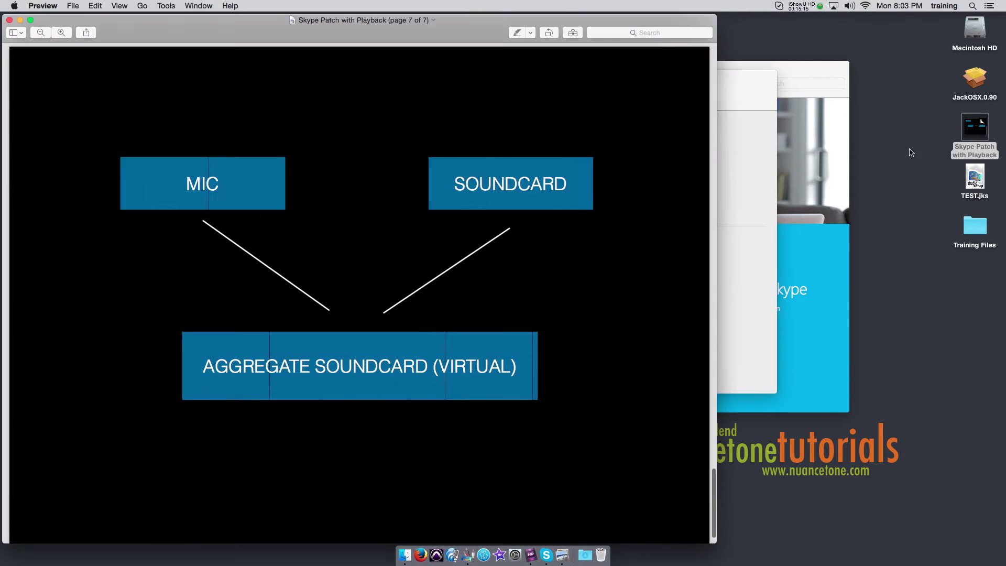
pyautogui.scroll(10, 372, 174)
pyautogui.scroll(4, 375, 176)
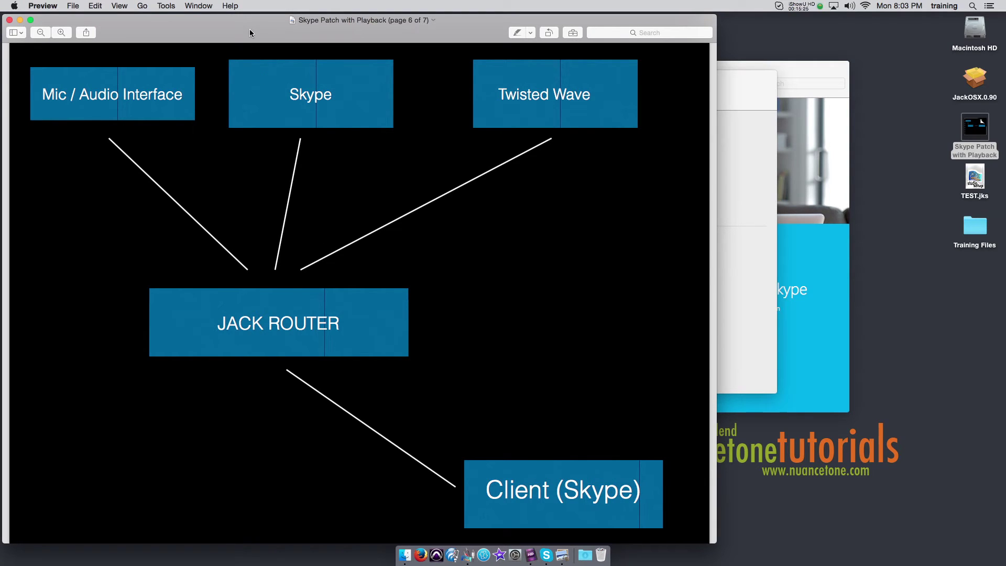
pyautogui.press('super+q')
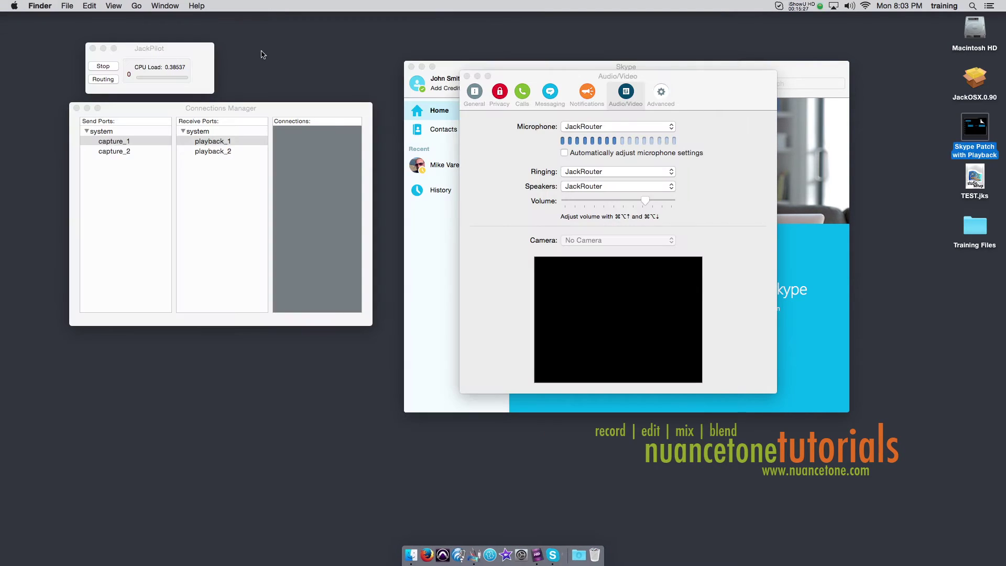
# - Close Skype's Audio/Video preferences and move the main Skype window slightly
pyautogui.click(677, 75)
pyautogui.click(467, 76)
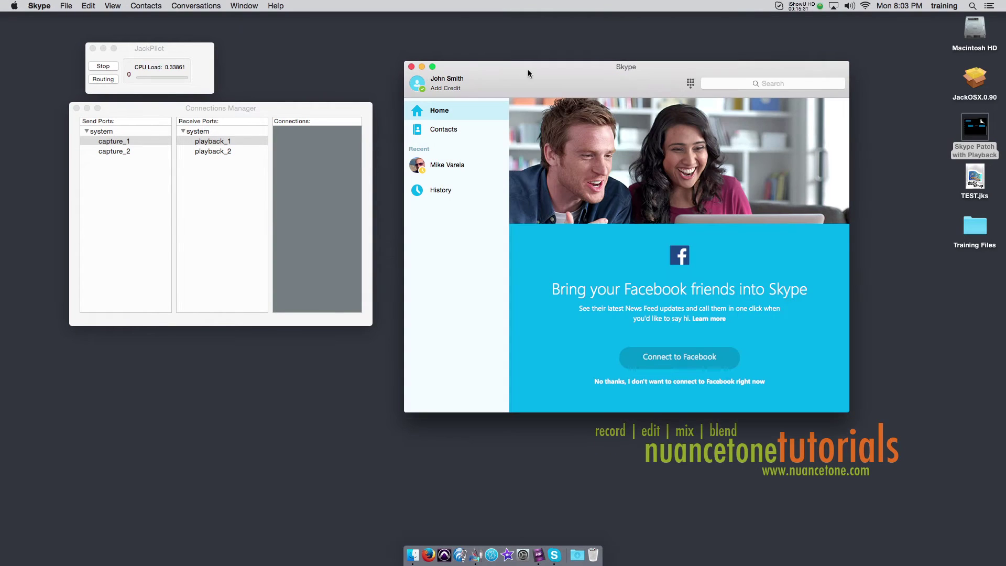
pyautogui.moveTo(526, 69); pyautogui.dragTo(513, 64)
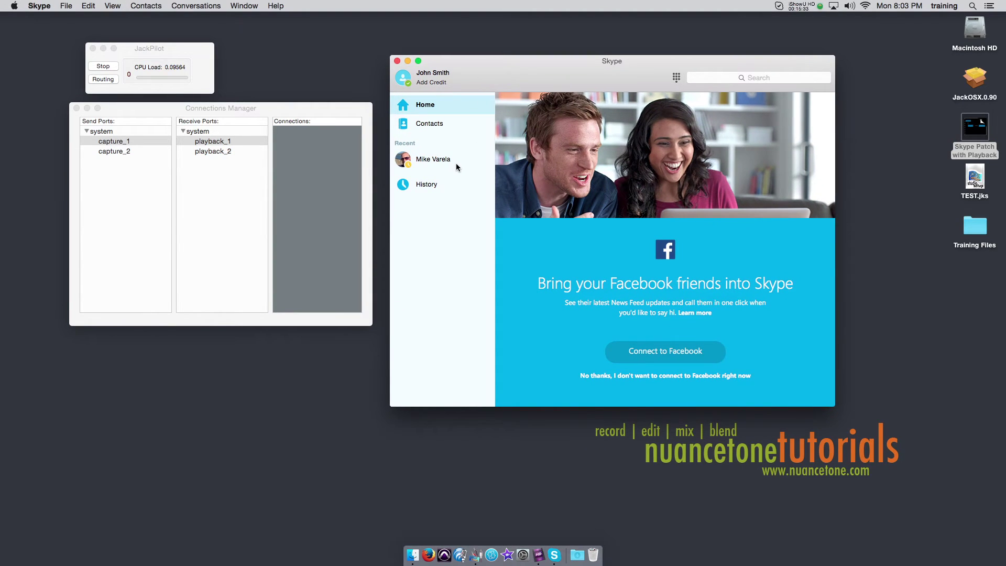
# - Launch TwistedWave and create a new 16 Bit, 44,100 Hz, 1 (Mono) document, repositioning its window
pyautogui.click(460, 554)
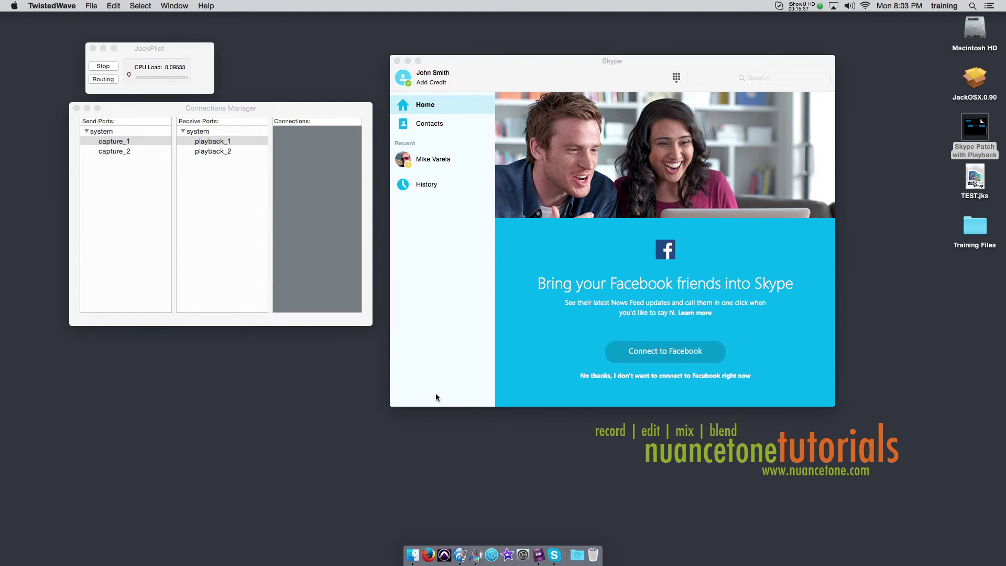
pyautogui.click(96, 5)
pyautogui.click(99, 15)
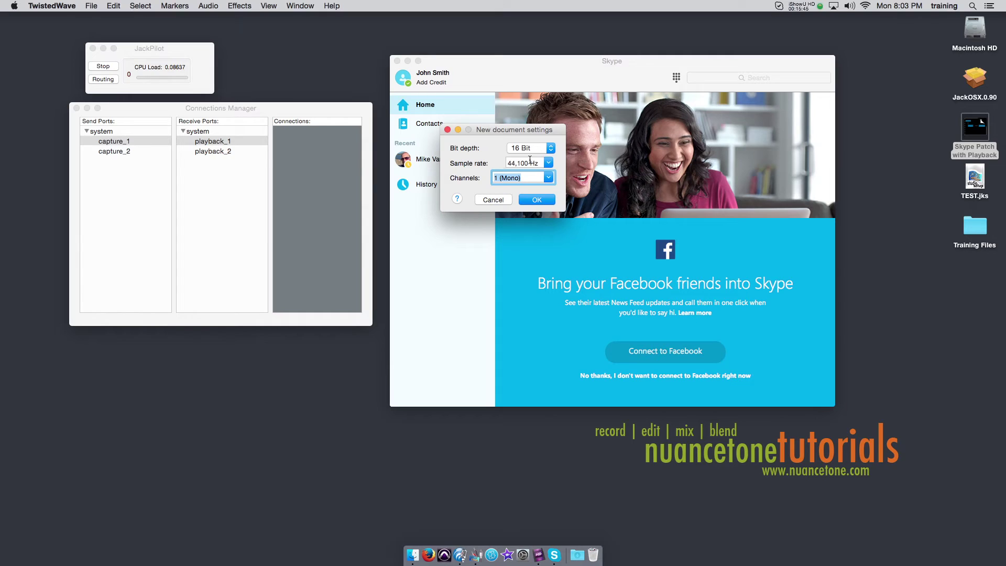
pyautogui.click(200, 55)
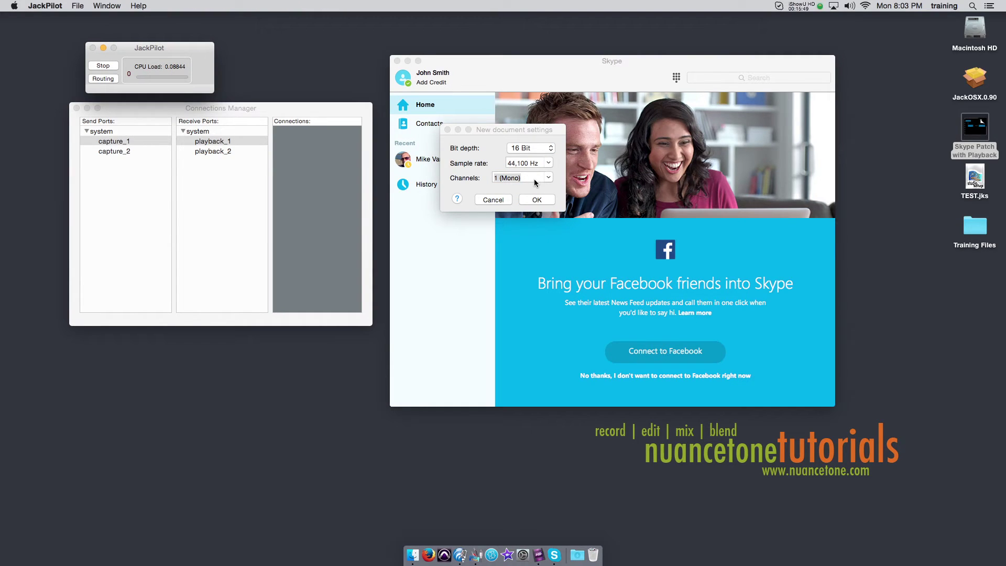
pyautogui.click(542, 200)
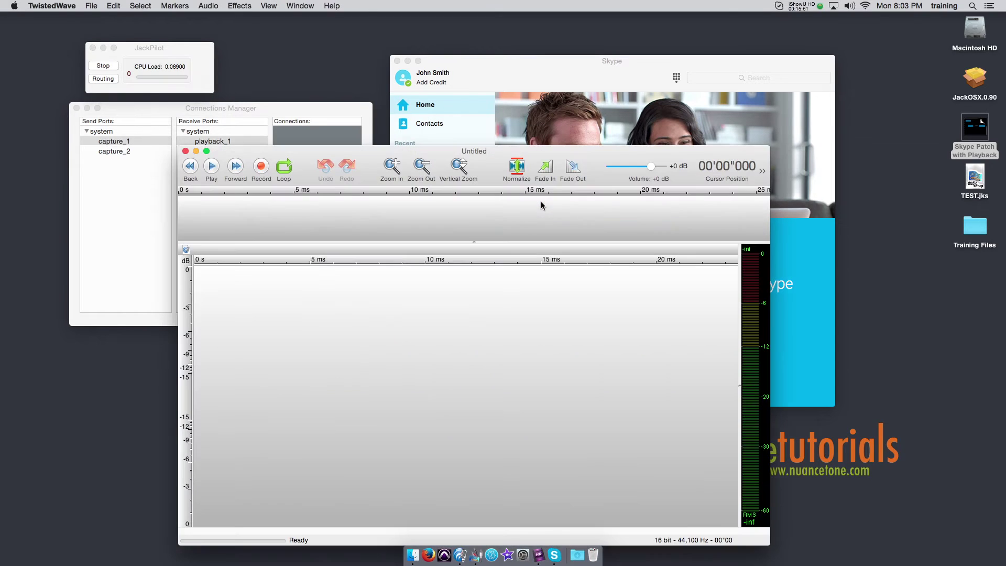
pyautogui.moveTo(599, 149); pyautogui.dragTo(638, 117)
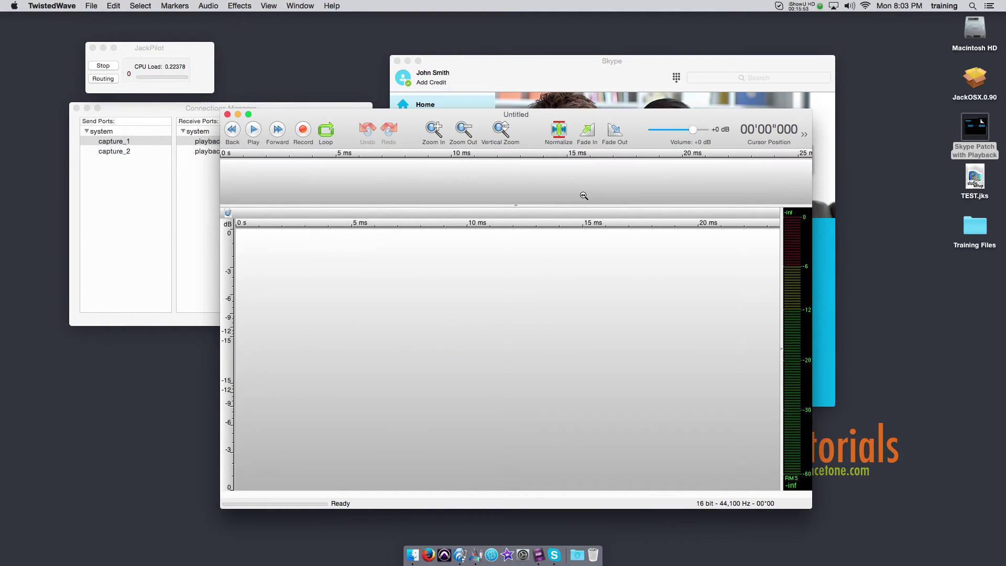
# - Check TwistedWave's input device and select JackRouter as its output device
pyautogui.click(213, 6)
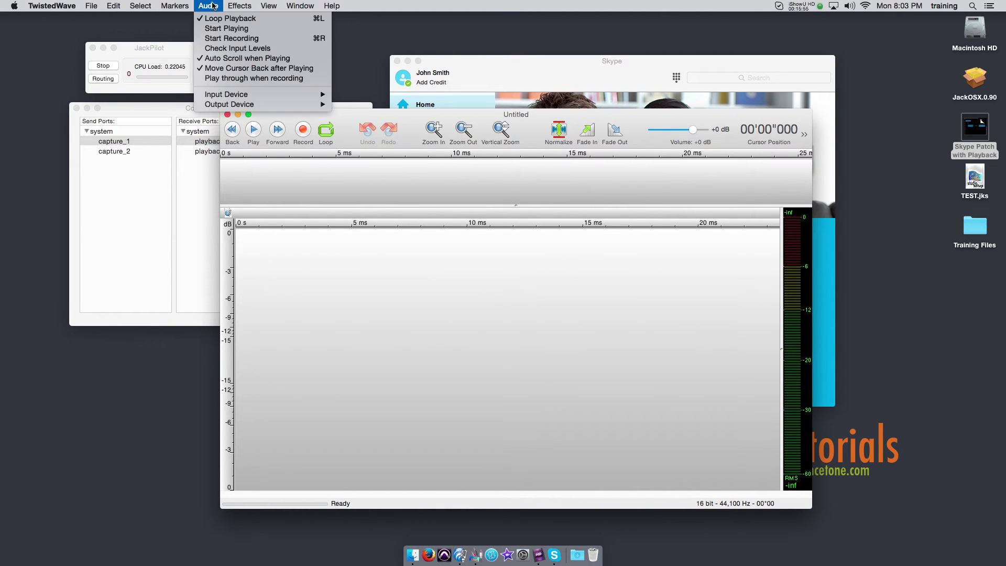
pyautogui.moveTo(217, 96)
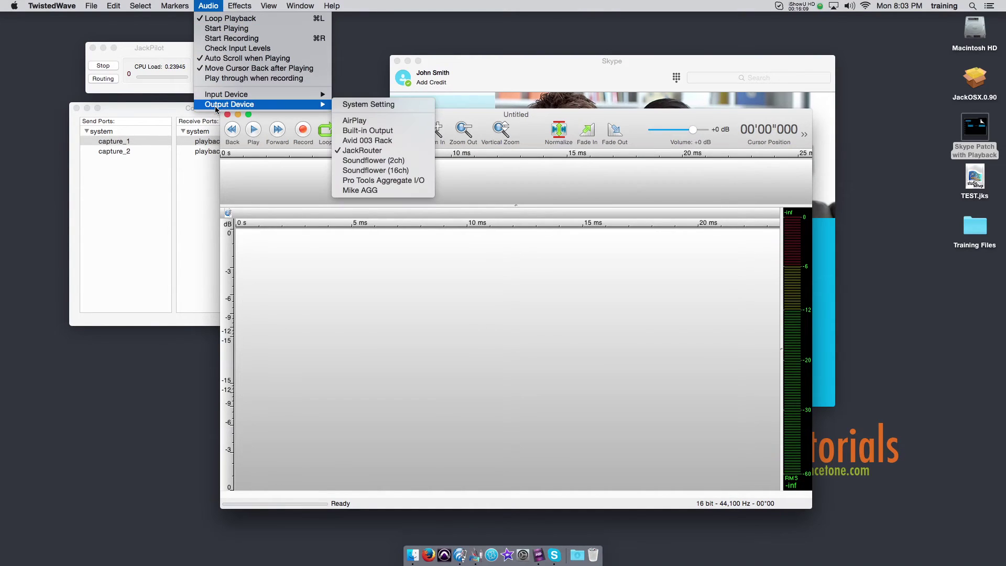
pyautogui.click(366, 152)
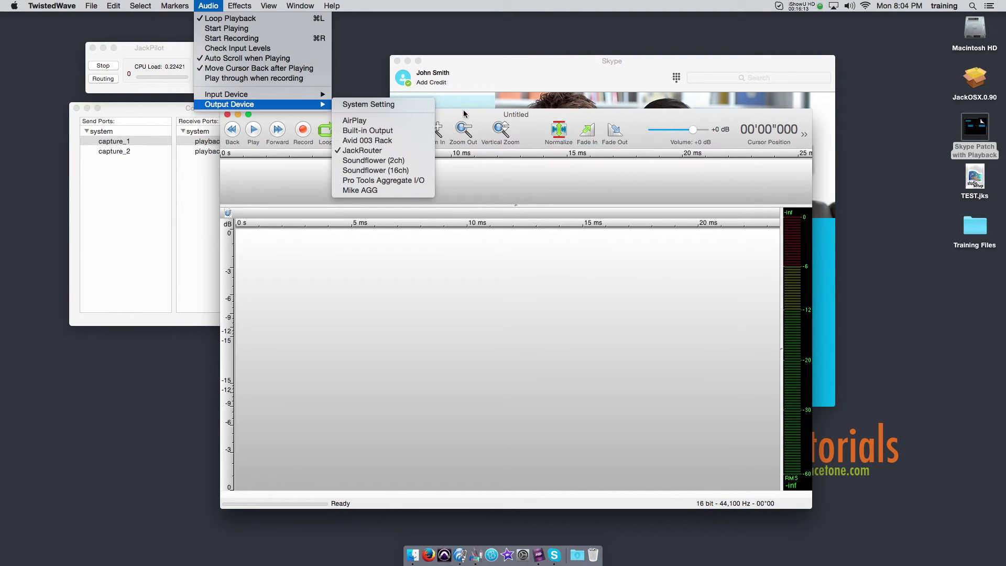
# - Record a test voice clip of about 3.9 seconds in TwistedWave and move the window off the Connections Manager
pyautogui.click(302, 131)
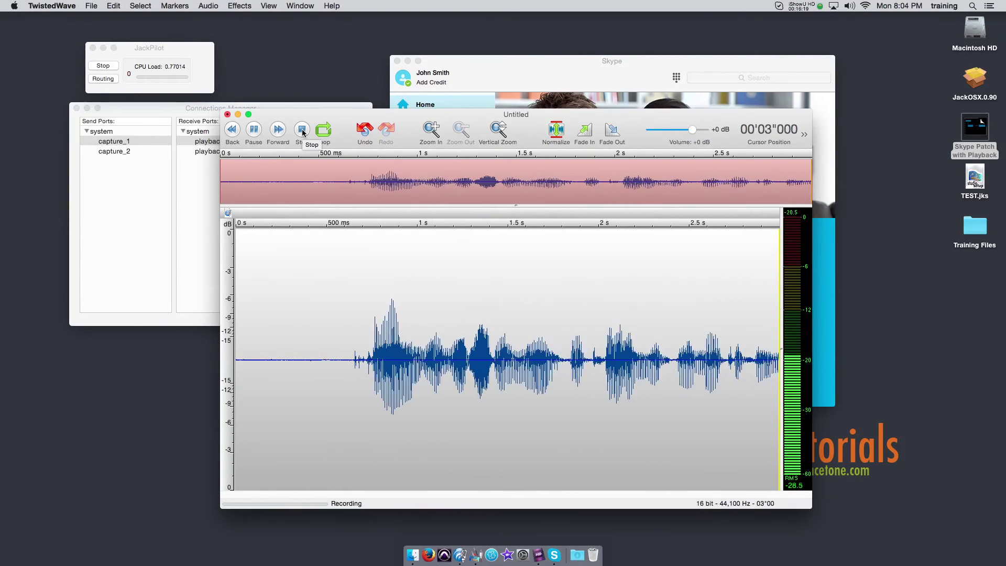
pyautogui.click(302, 131)
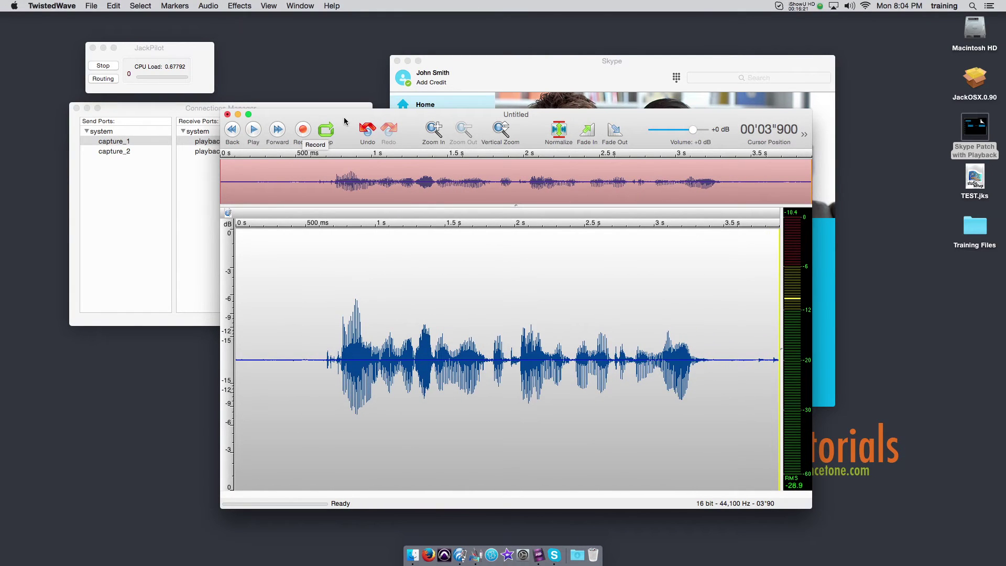
pyautogui.moveTo(346, 121); pyautogui.dragTo(447, 140)
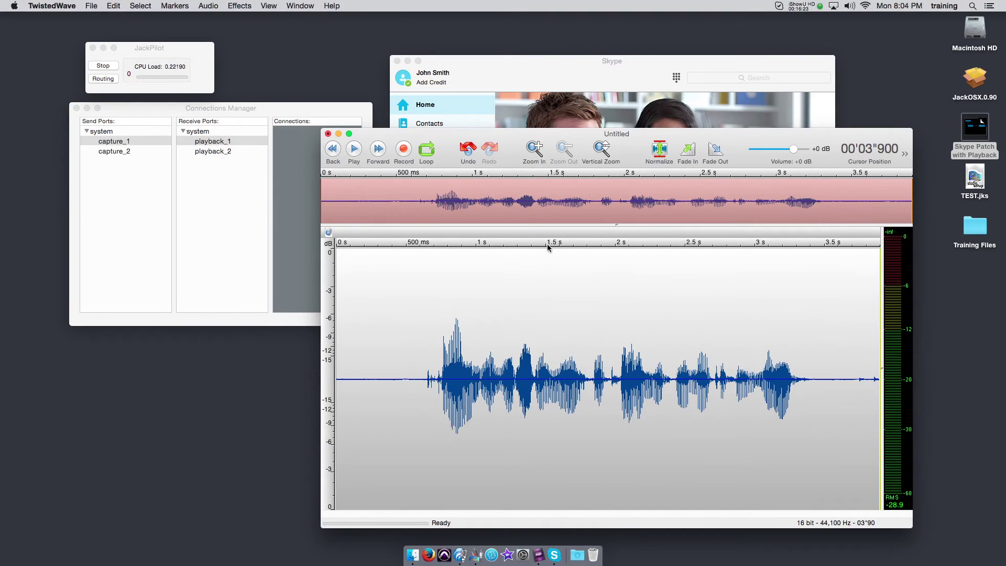
# - Expand the TwistedWave entries under Send Ports and Receive Ports in the Connections Manager
pyautogui.click(157, 109)
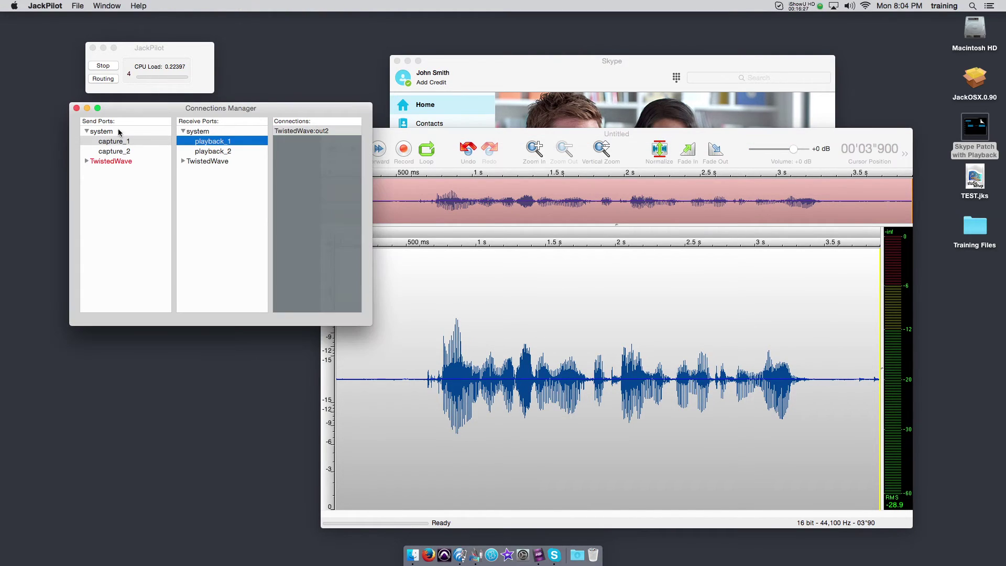
pyautogui.click(87, 160)
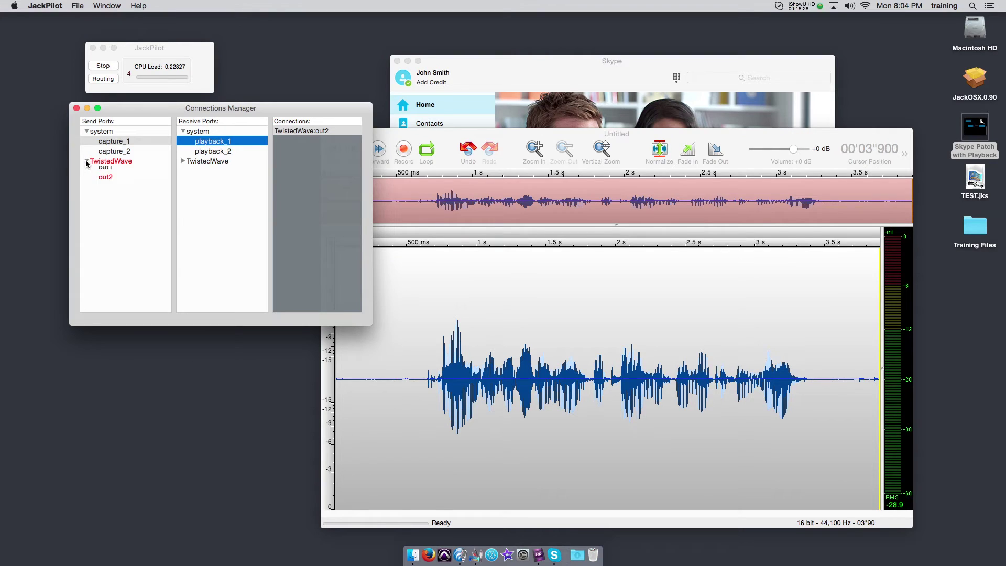
pyautogui.click(183, 161)
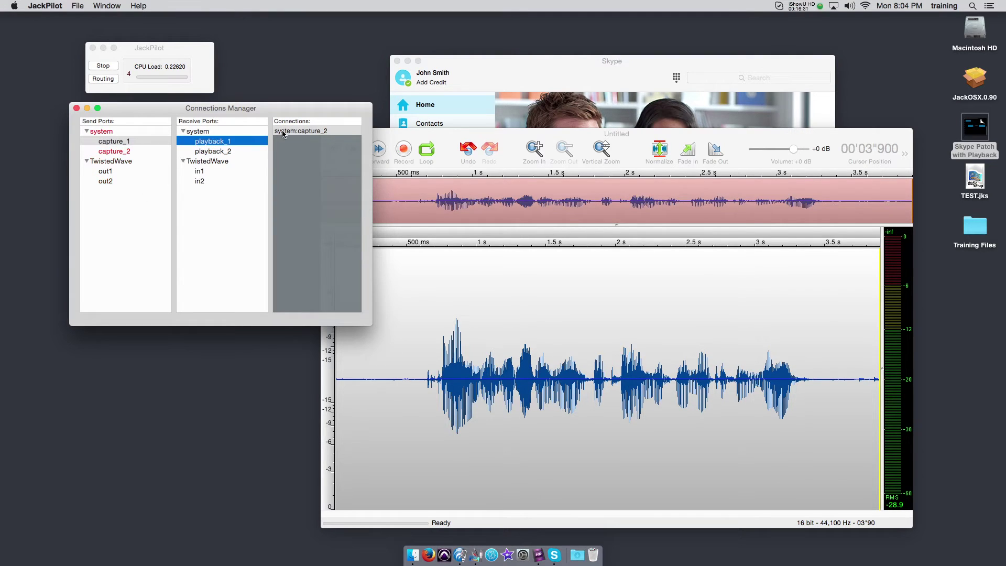
pyautogui.click(86, 161)
pyautogui.click(86, 161)
pyautogui.click(183, 160)
pyautogui.click(183, 161)
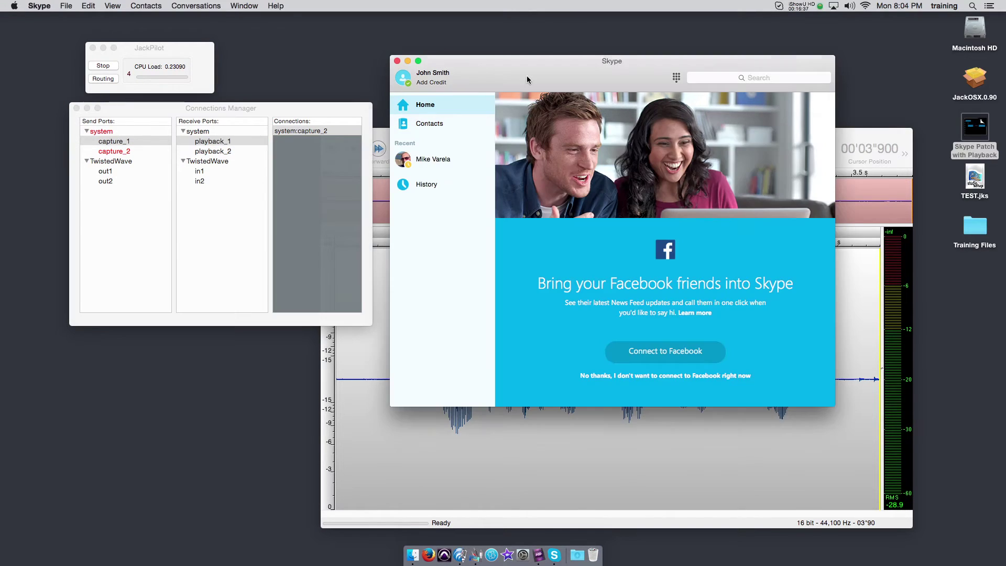
# - Start a trial Skype call to the recent contact and expand Skype's send ports in the Connections Manager
pyautogui.click(527, 78)
pyautogui.click(426, 163)
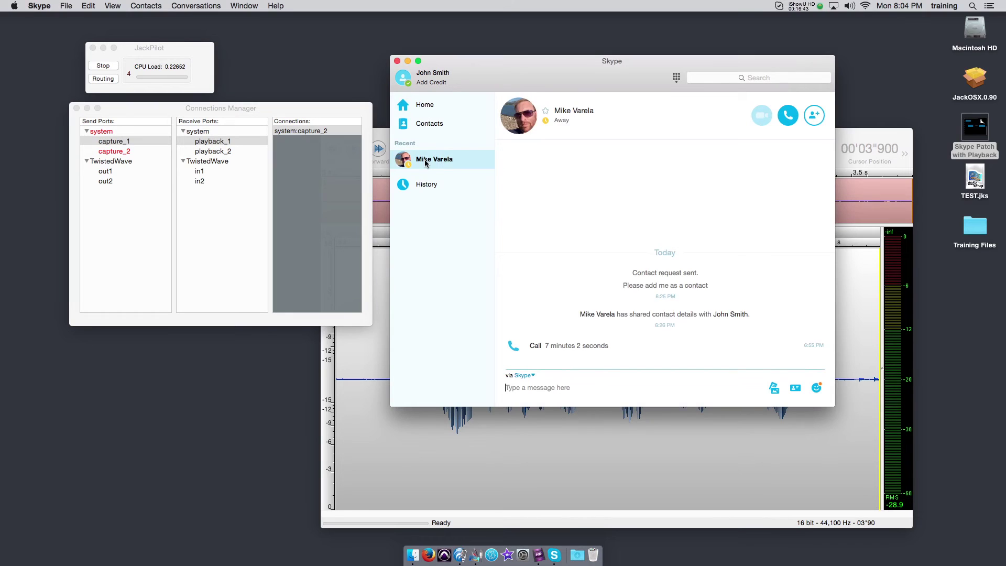
pyautogui.click(784, 118)
pyautogui.click(780, 143)
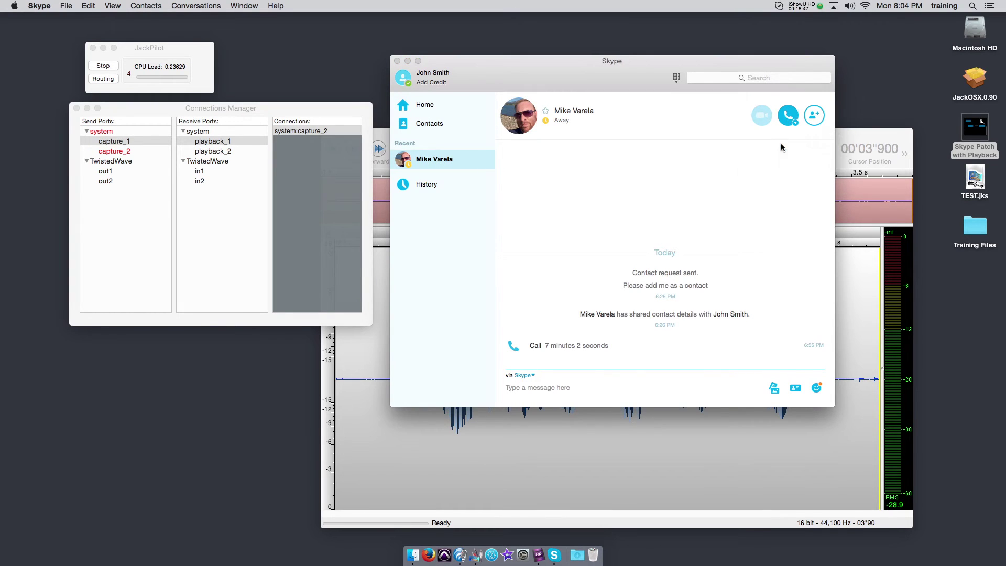
pyautogui.click(108, 205)
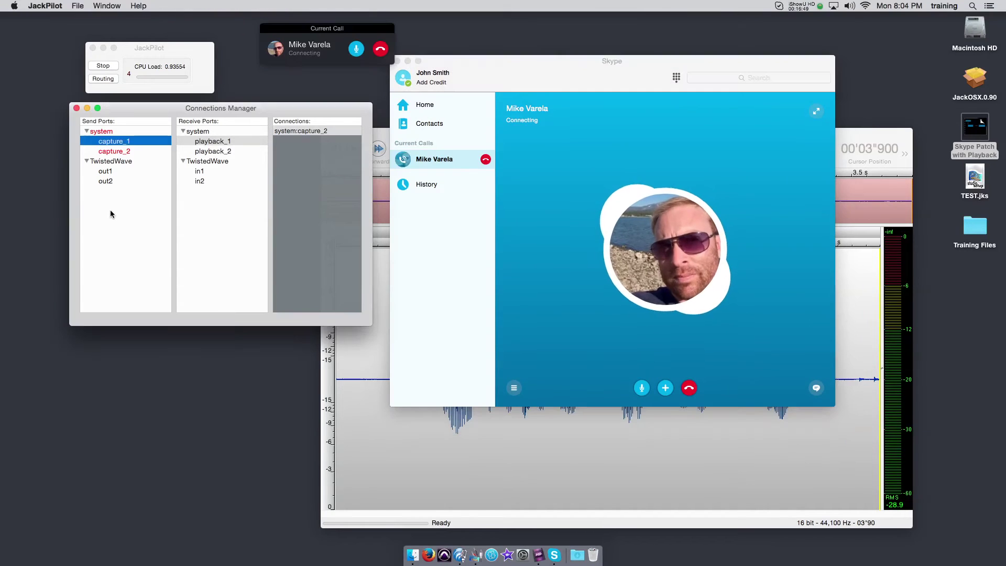
pyautogui.click(86, 192)
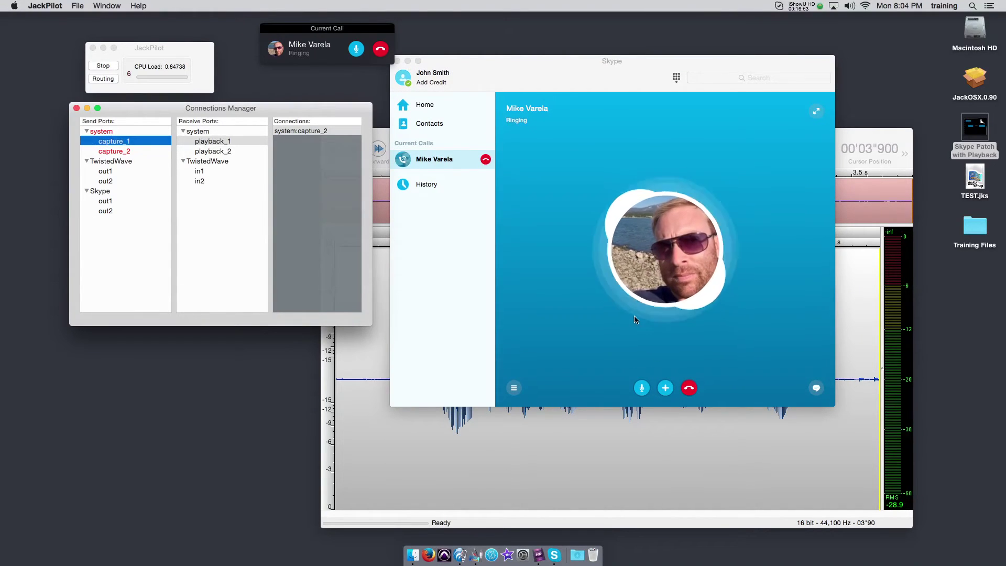
# - End the trial Skype call, move the Skype window aside and recheck the port lists in the Connections Manager
pyautogui.click(689, 388)
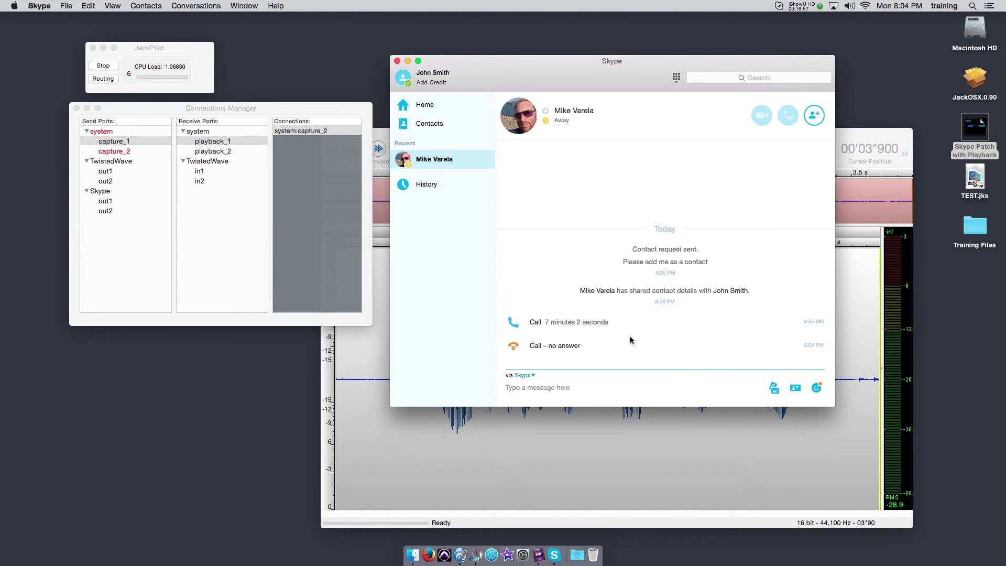
pyautogui.moveTo(582, 80); pyautogui.dragTo(625, 73)
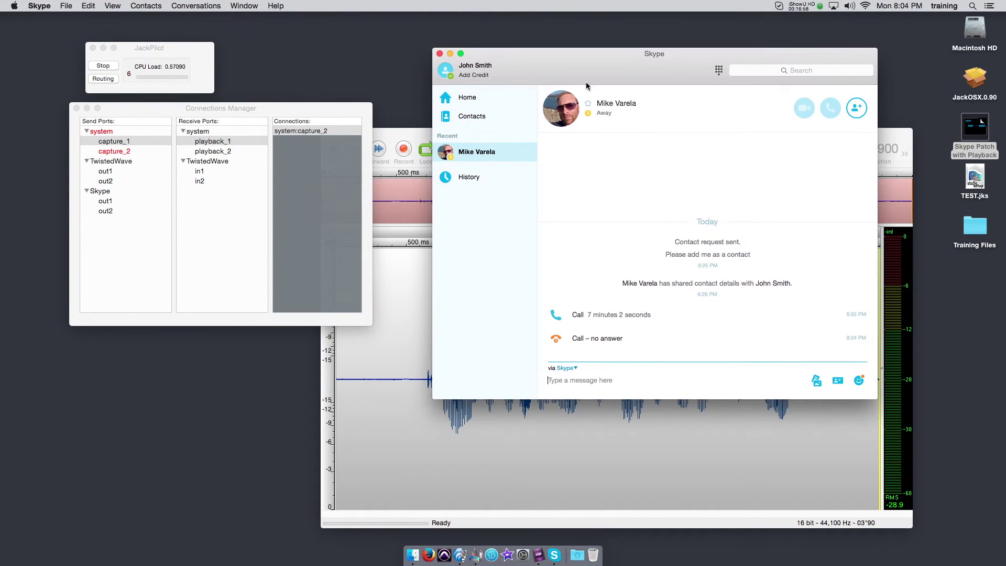
pyautogui.click(146, 240)
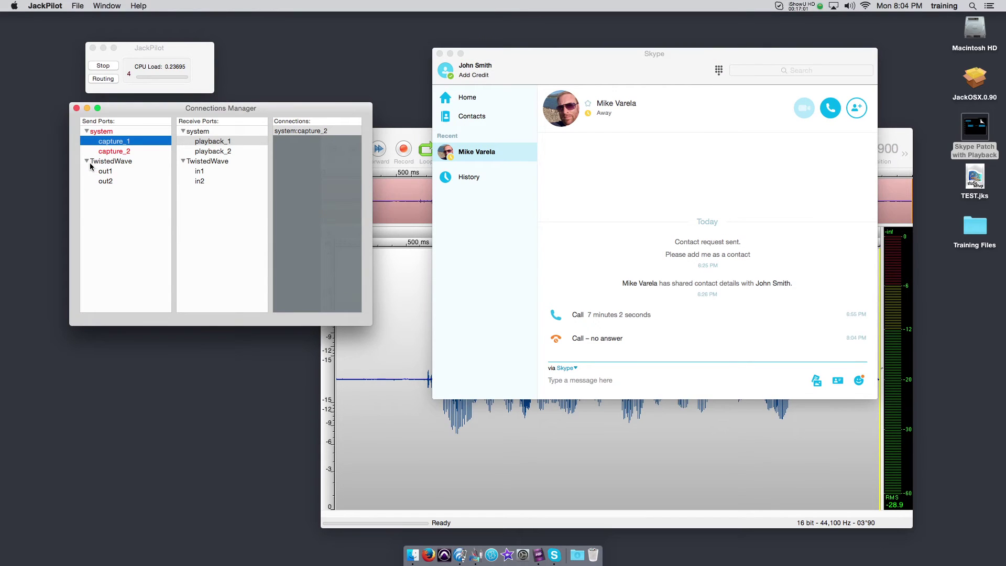
# - Call the recent contact again through their Skype account and move the call window away from the Connections Manager
pyautogui.click(584, 77)
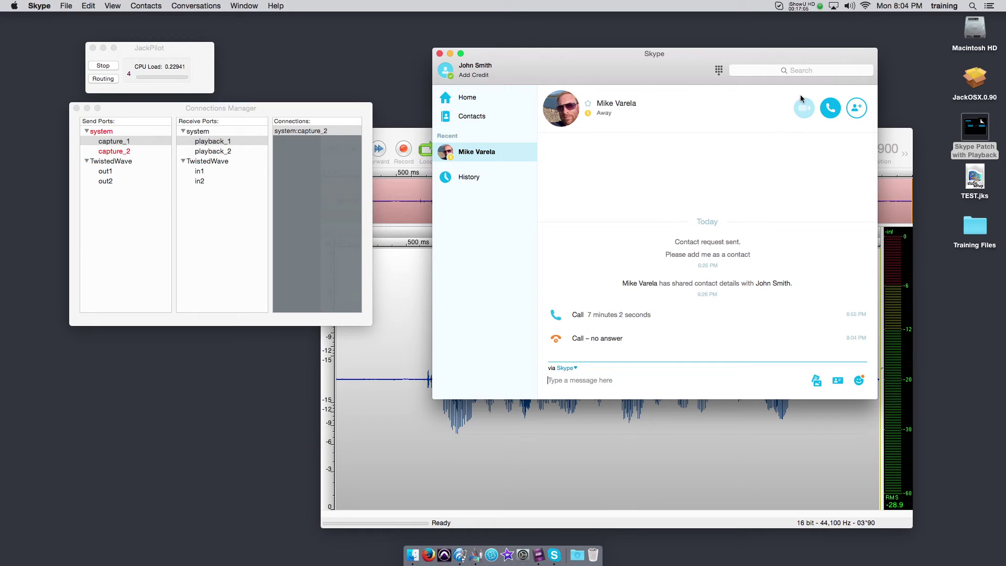
pyautogui.click(830, 107)
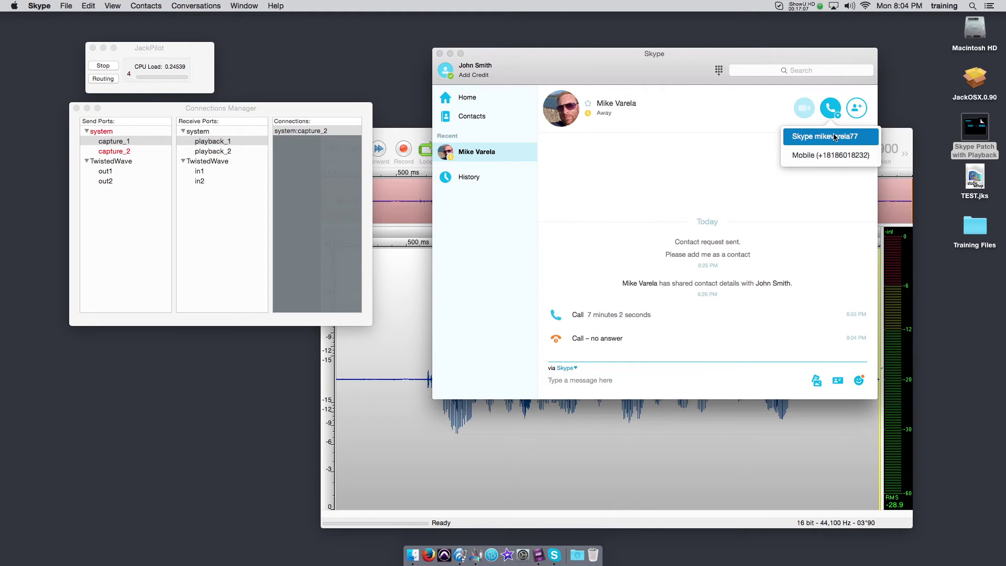
pyautogui.click(829, 138)
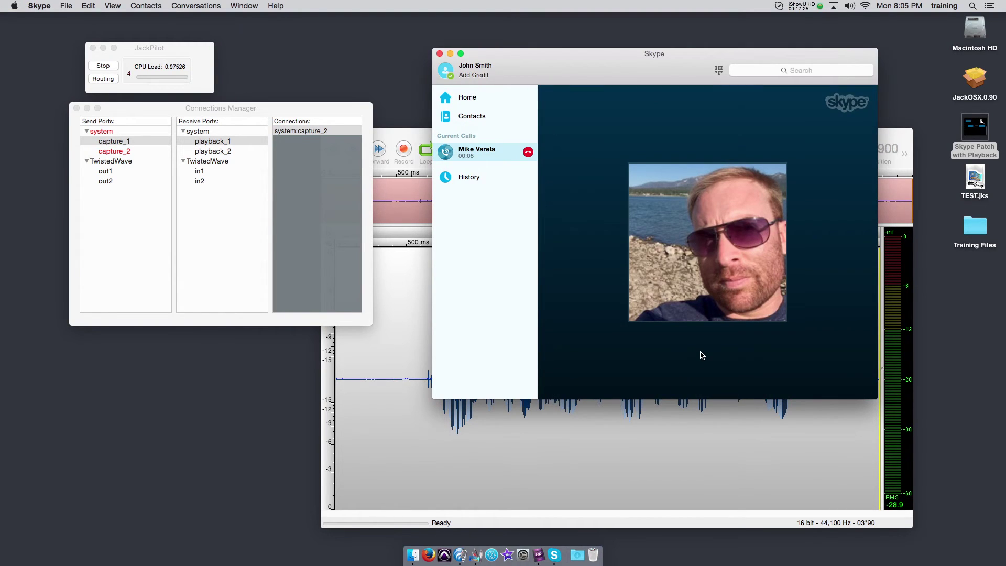
pyautogui.moveTo(706, 355)
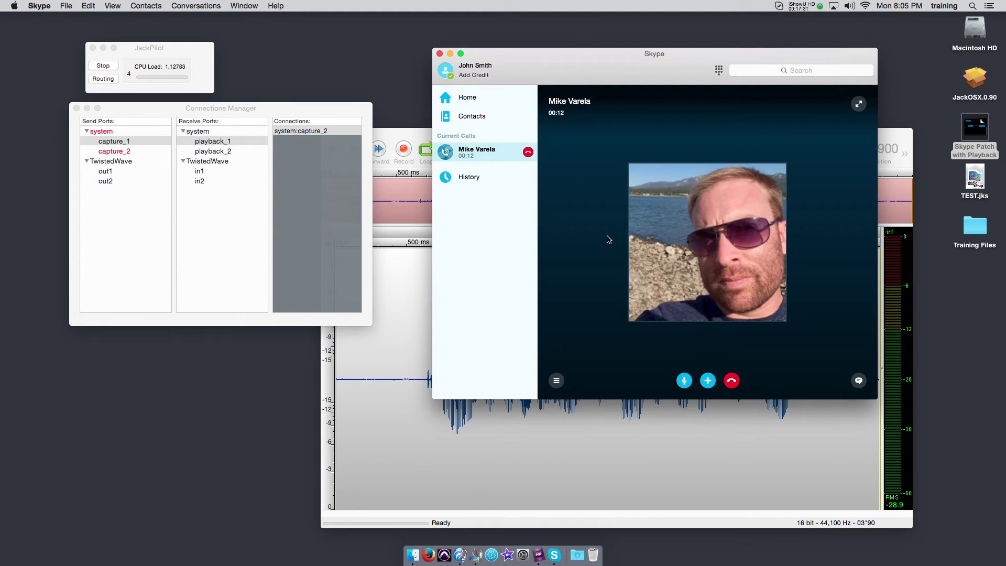
pyautogui.moveTo(534, 59); pyautogui.dragTo(555, 46)
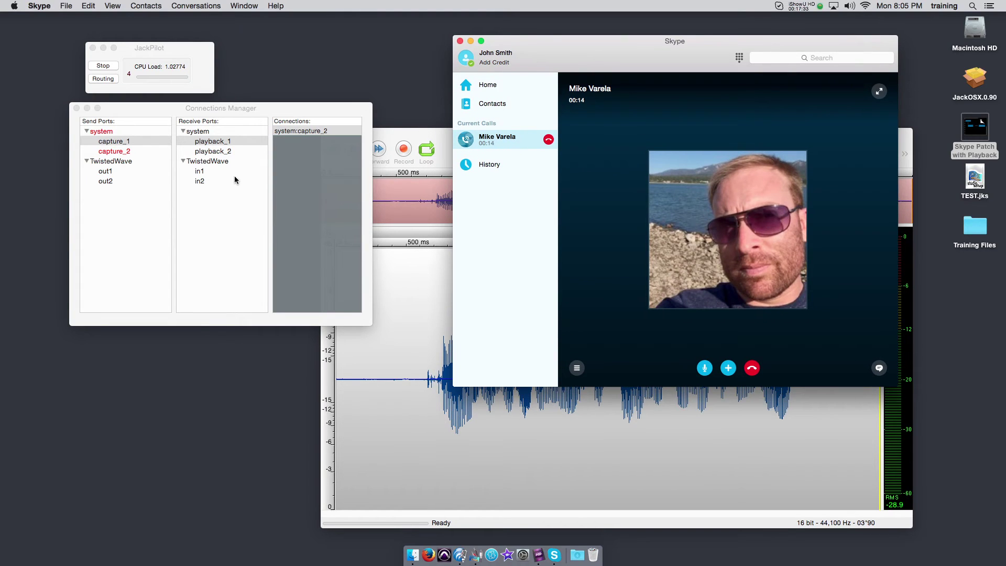
# - Expand Skype's send ports in the Connections Manager during the call and move the Skype window further aside
pyautogui.click(130, 234)
pyautogui.click(87, 191)
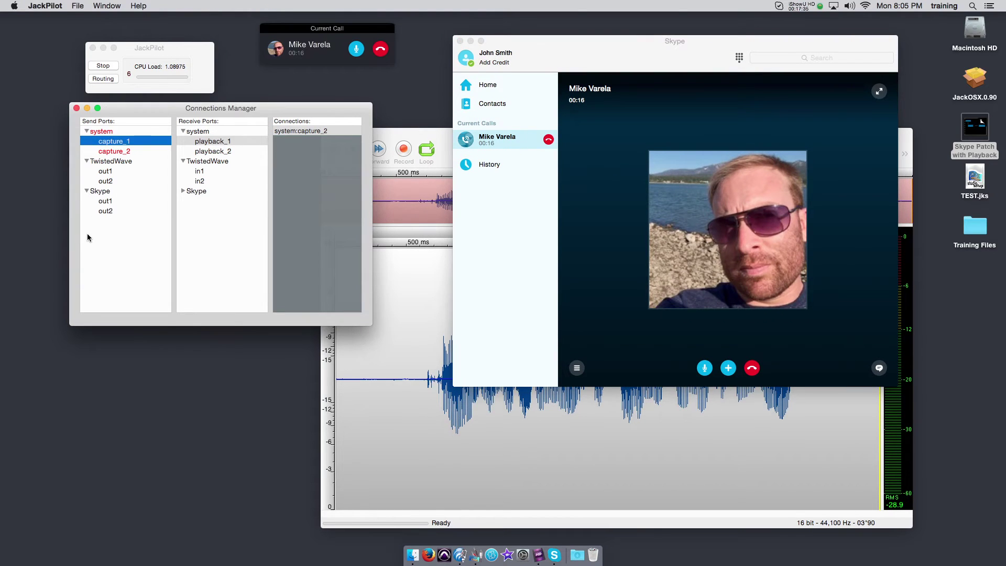
pyautogui.click(538, 47)
pyautogui.moveTo(537, 47); pyautogui.dragTo(580, 35)
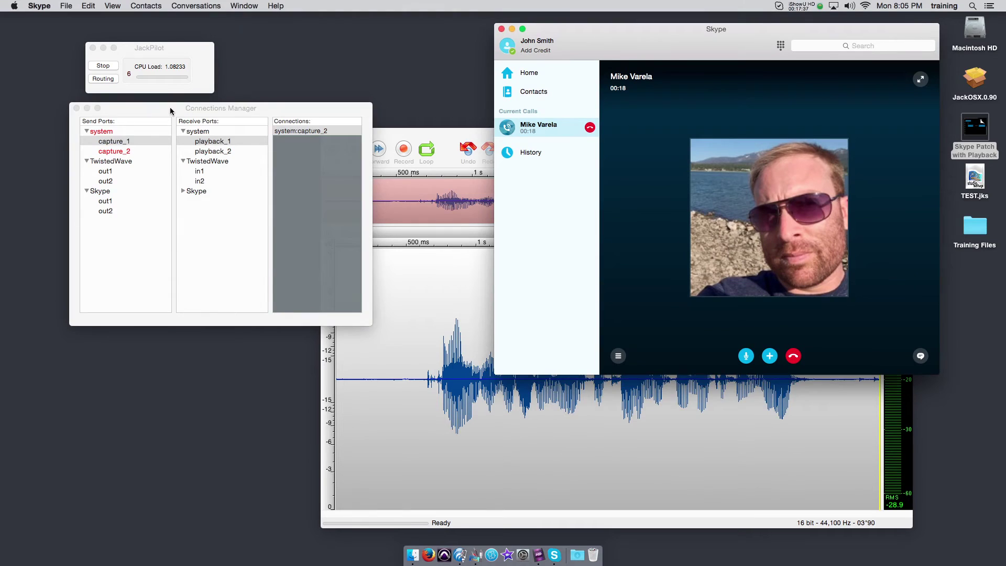
# - Shift the Connections Manager slightly and inspect the connections of the system and Skype out1 send ports
pyautogui.moveTo(170, 109); pyautogui.dragTo(199, 108)
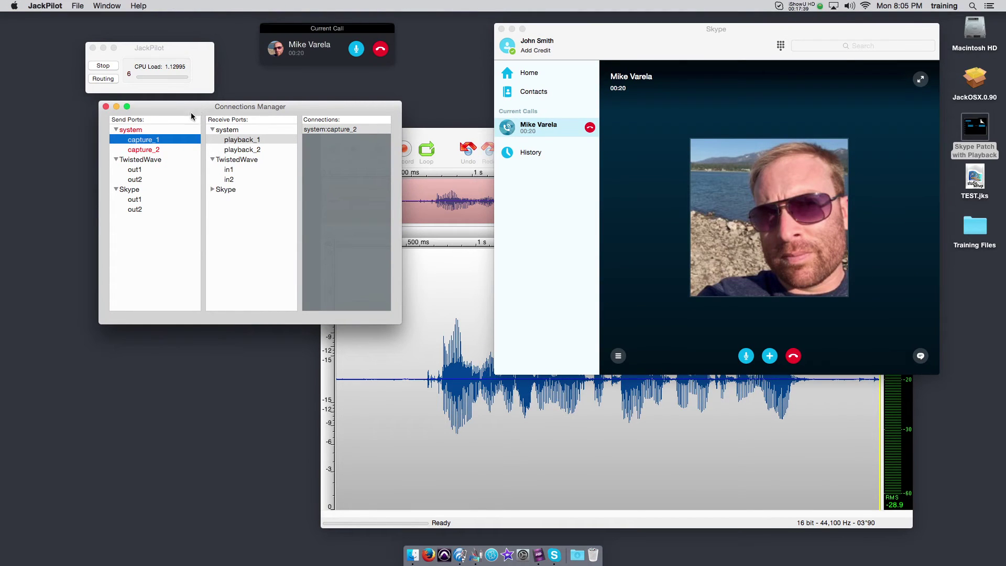
pyautogui.click(130, 131)
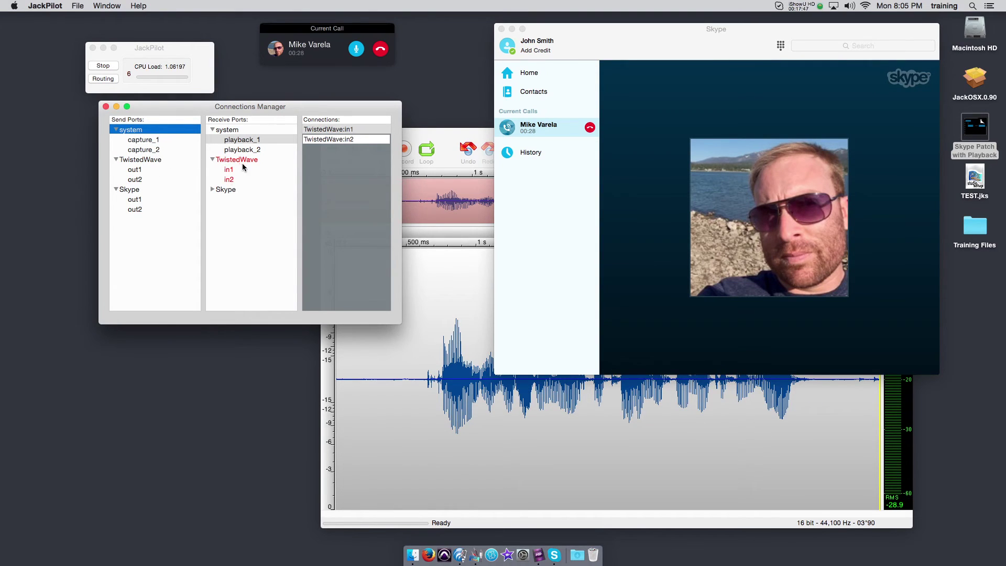
pyautogui.moveTo(141, 142); pyautogui.dragTo(130, 199)
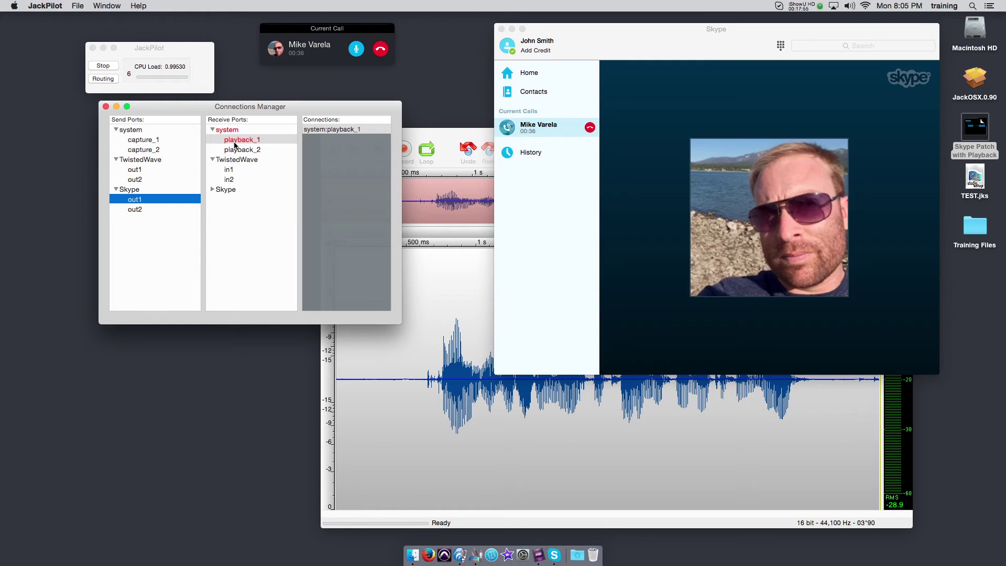
# - Disconnect the system send ports from TwistedWave's inputs, expand Skype's receive ports, and check capture_1 and capture_2 for remaining connections
pyautogui.click(139, 130)
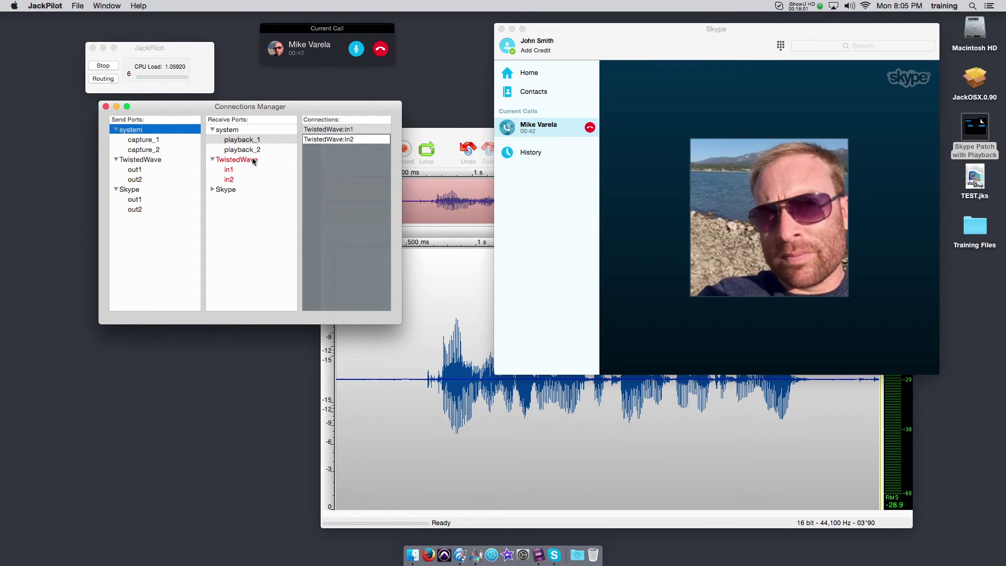
pyautogui.doubleClick(230, 160)
pyautogui.click(212, 190)
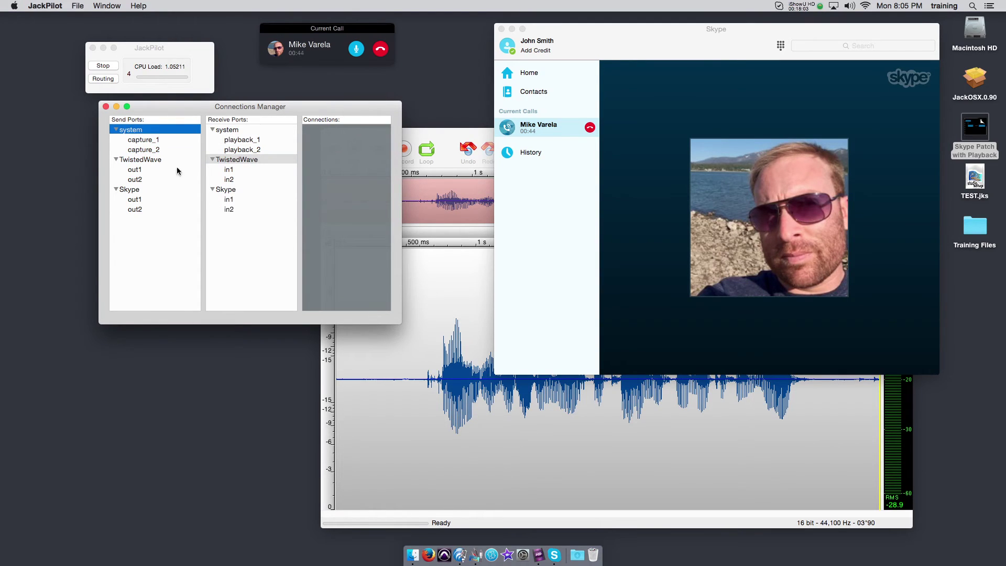
pyautogui.click(148, 141)
pyautogui.click(148, 151)
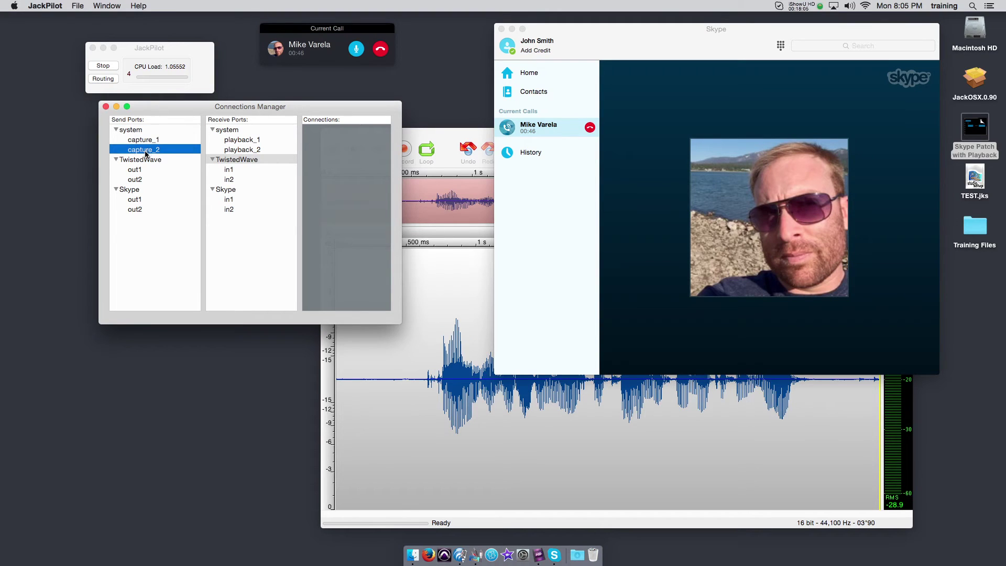
# - Disconnect both the TwistedWave and Skype send ports from the system playback ports
pyautogui.click(143, 160)
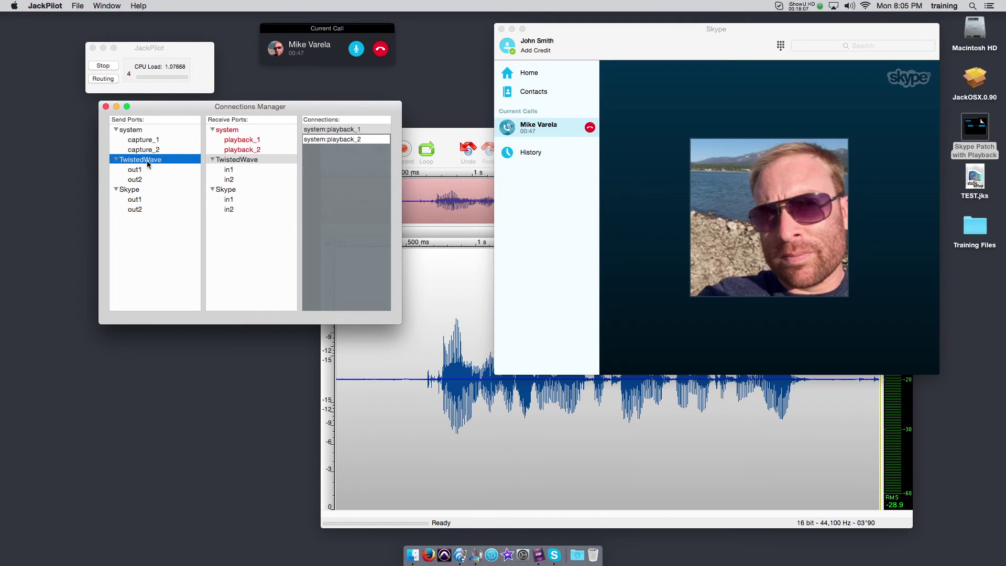
pyautogui.click(231, 132)
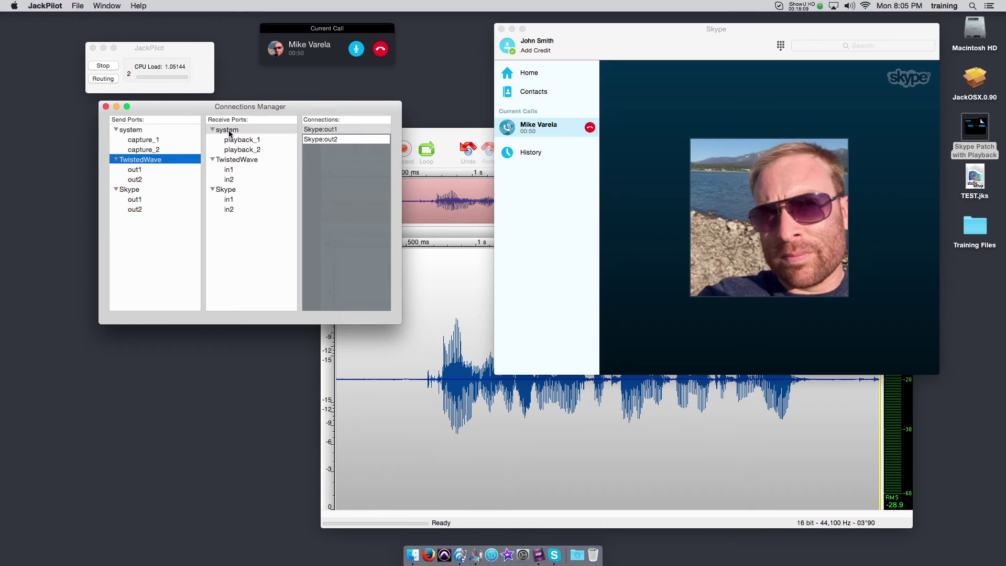
pyautogui.click(140, 159)
pyautogui.click(140, 179)
pyautogui.click(139, 189)
pyautogui.click(231, 131)
pyautogui.click(231, 132)
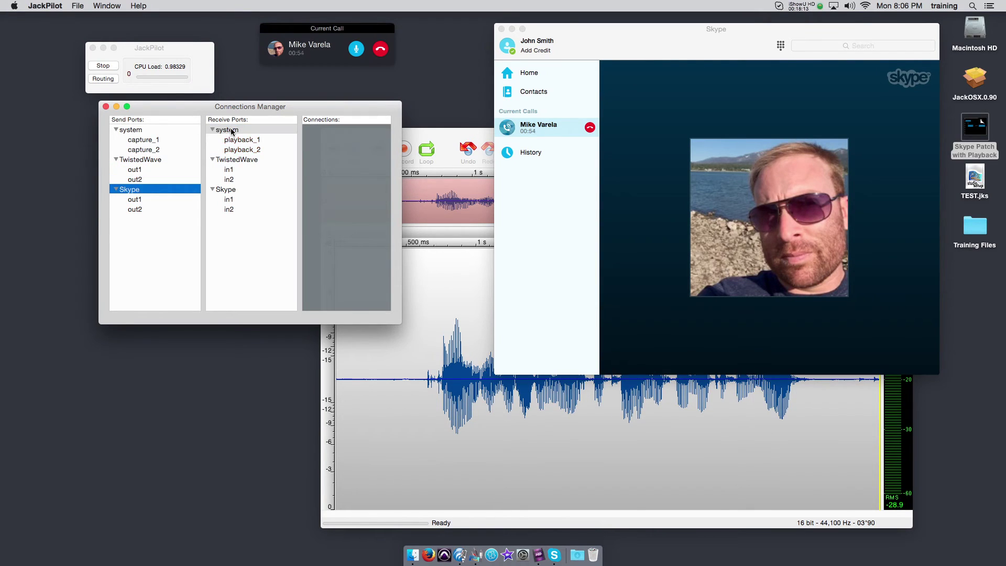
# - Check Skype's out1 and out2 and the system capture ports for any remaining connections
pyautogui.click(144, 200)
pyautogui.click(142, 210)
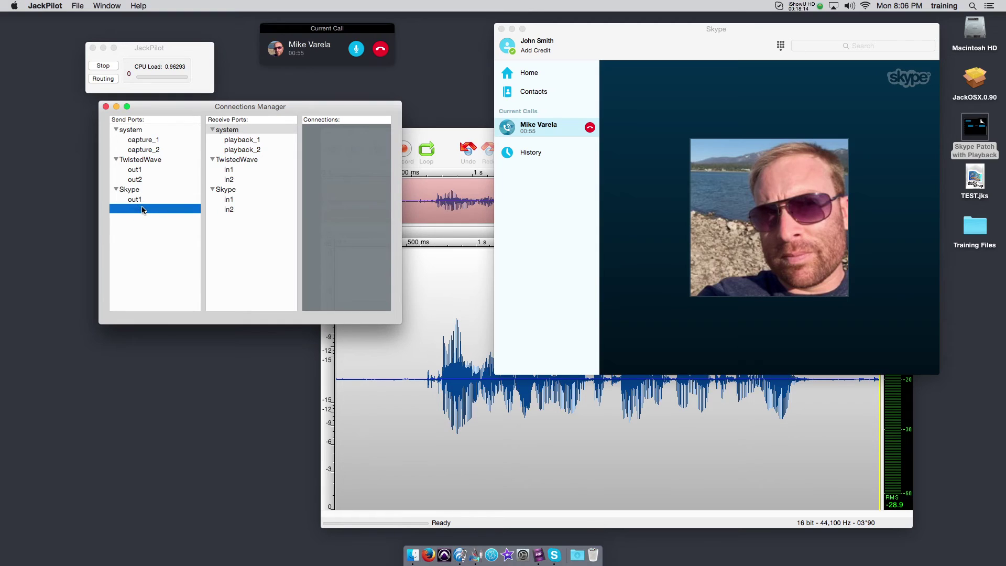
pyautogui.click(148, 131)
pyautogui.click(145, 140)
pyautogui.click(145, 150)
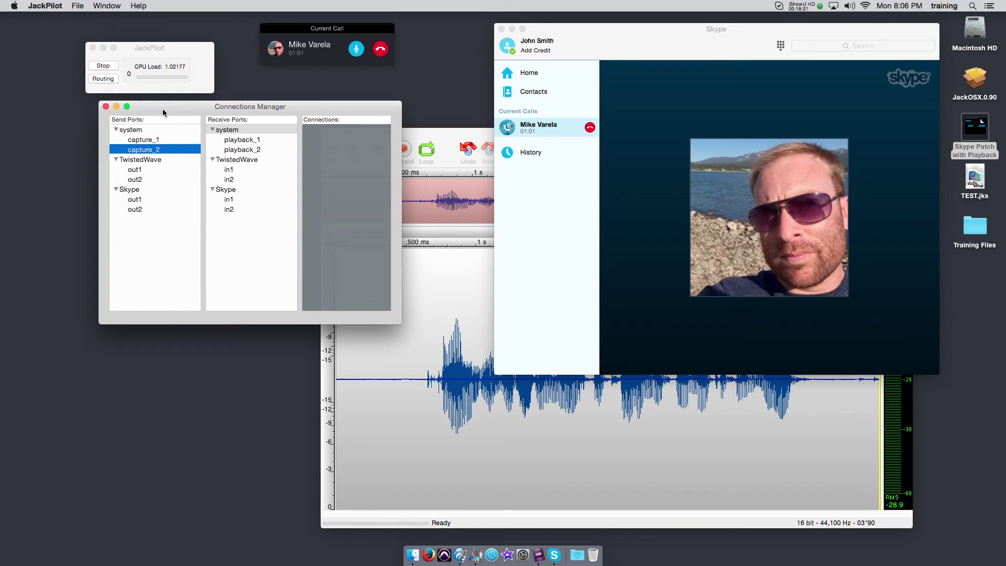
# - Connect the system's capture_1 to both of Skype's receive ports
pyautogui.moveTo(163, 108); pyautogui.dragTo(163, 107)
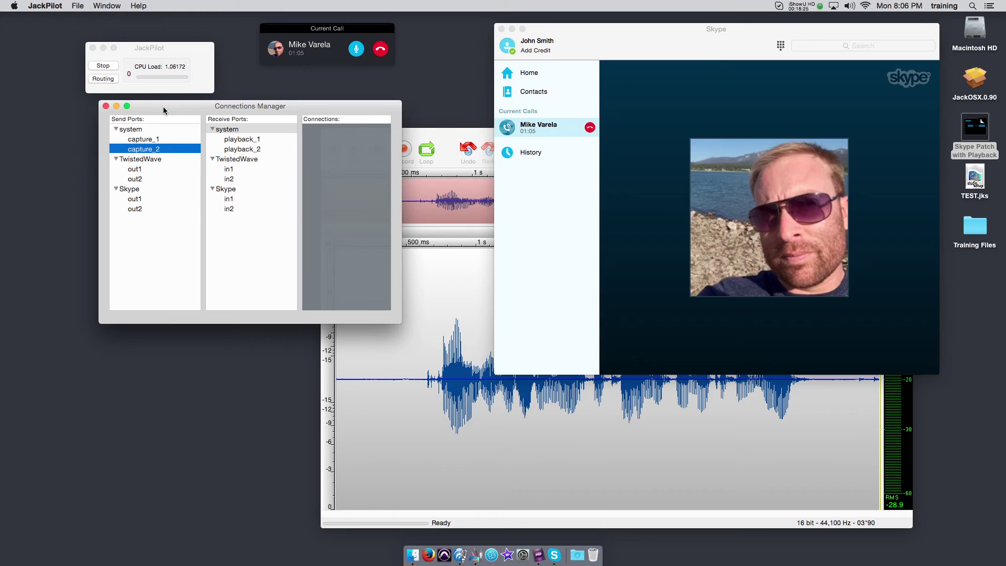
pyautogui.click(148, 140)
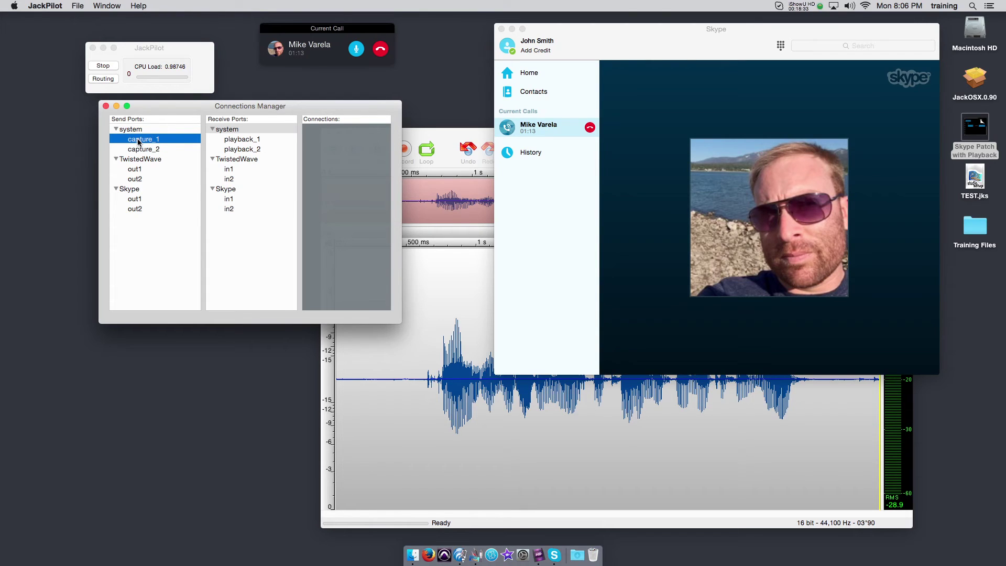
pyautogui.doubleClick(229, 190)
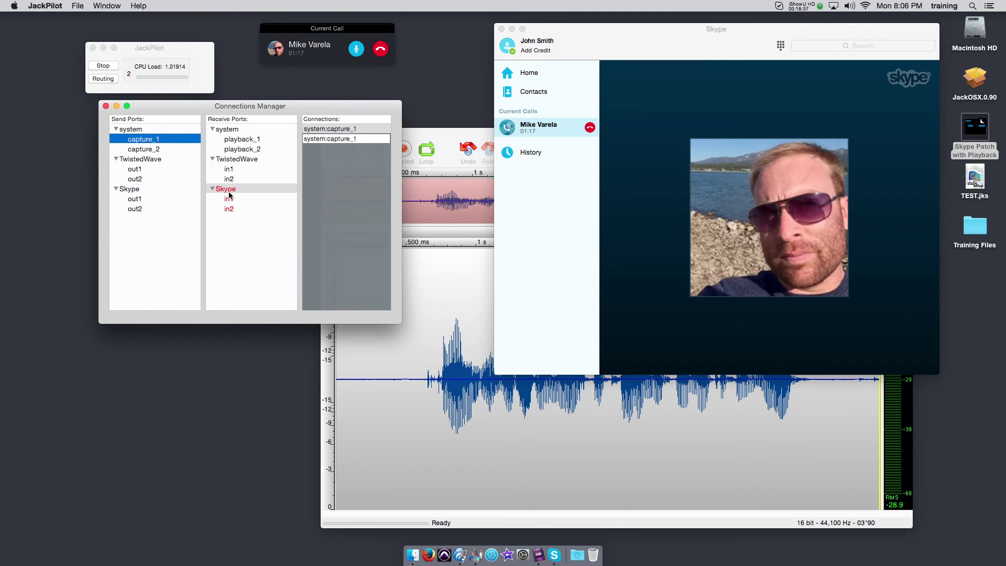
# - Open Skype's Audio/Video preferences and place the window clear of the Connections Manager to watch the microphone level
pyautogui.moveTo(566, 45); pyautogui.dragTo(539, 203)
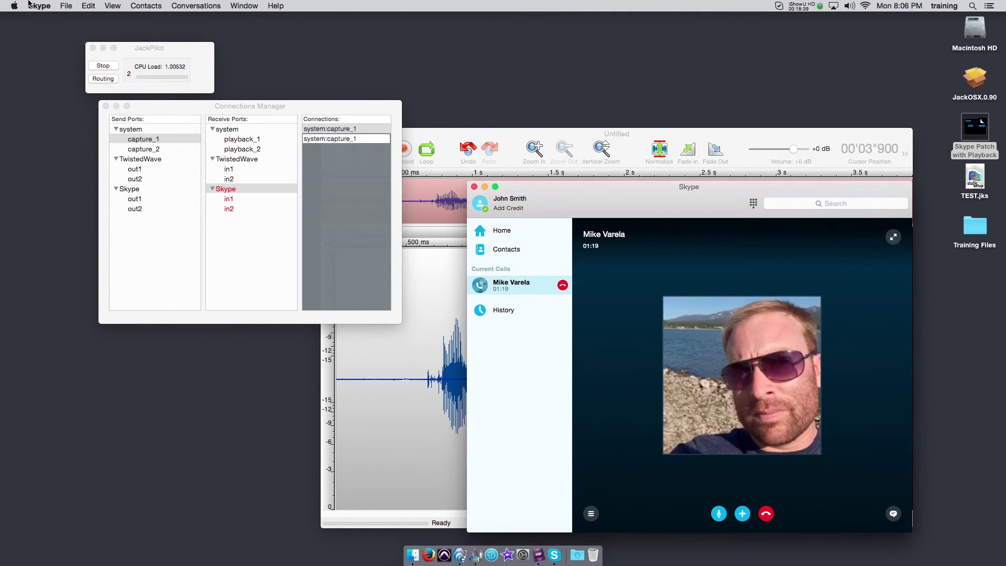
pyautogui.click(32, 5)
pyautogui.click(50, 38)
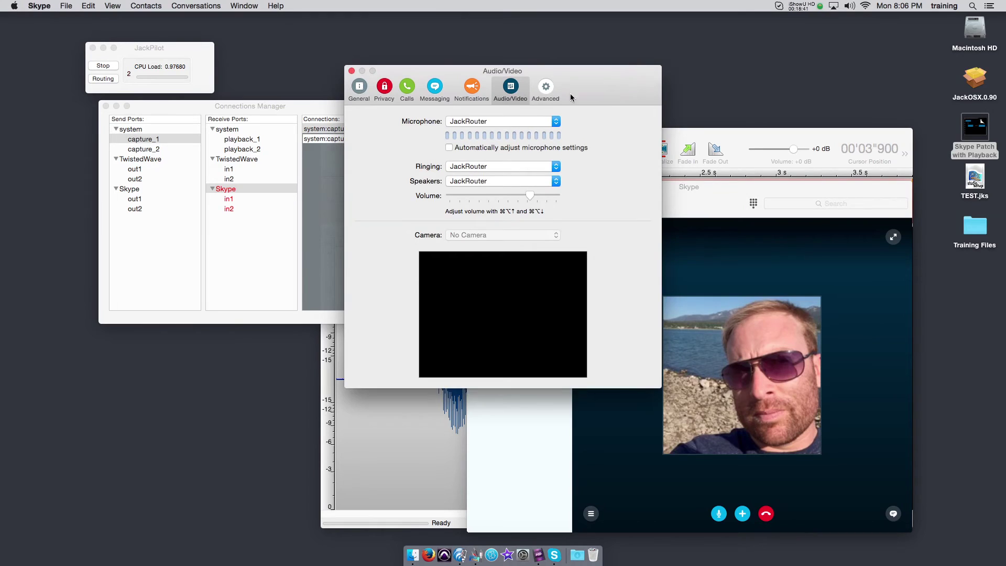
pyautogui.moveTo(554, 100); pyautogui.dragTo(715, 84)
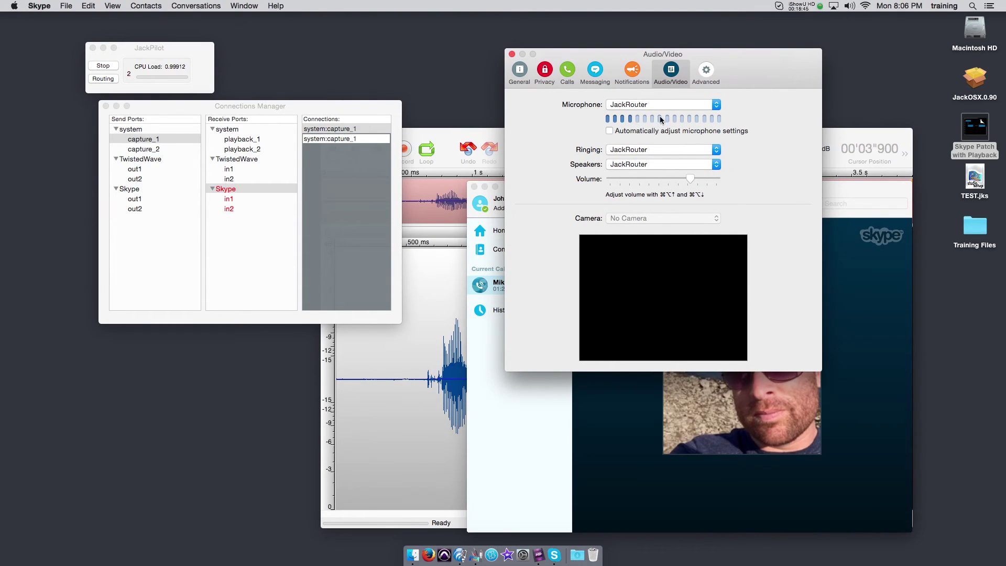
pyautogui.moveTo(737, 55); pyautogui.dragTo(767, 26)
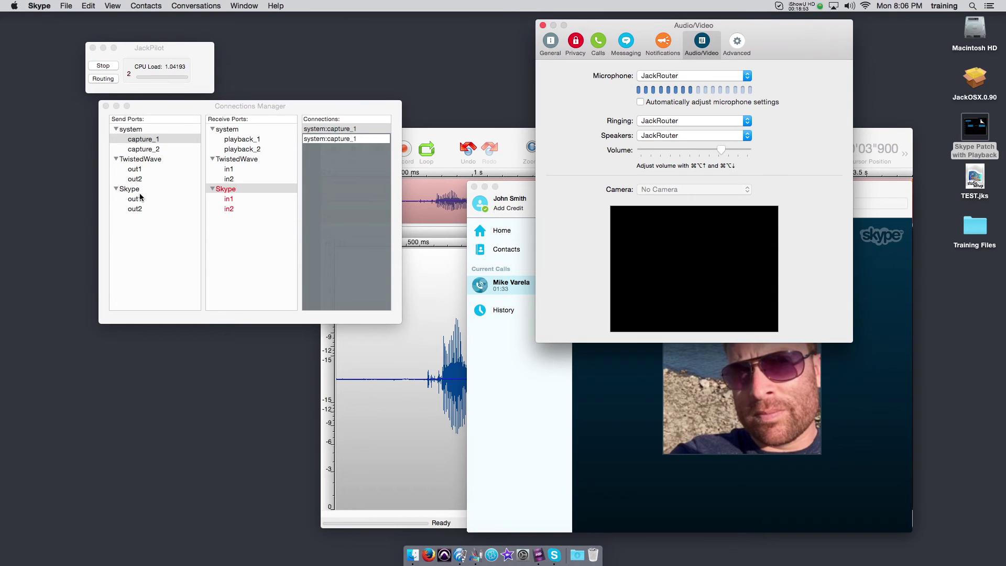
# - End the Skype call and reposition the Audio/Video preferences so the microphone meter and Connections Manager are both in view
pyautogui.click(493, 382)
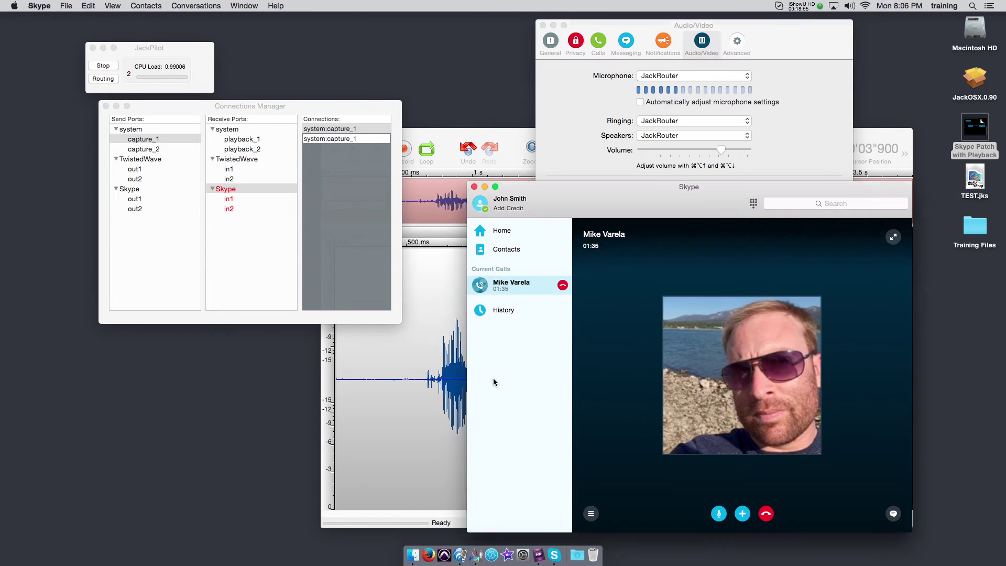
pyautogui.click(766, 513)
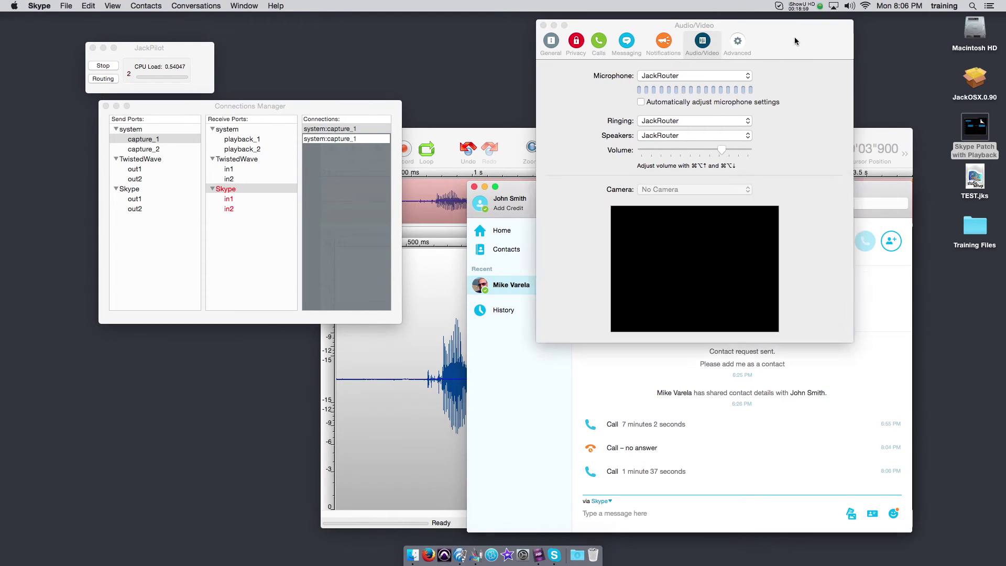
pyautogui.click(794, 37)
pyautogui.click(155, 266)
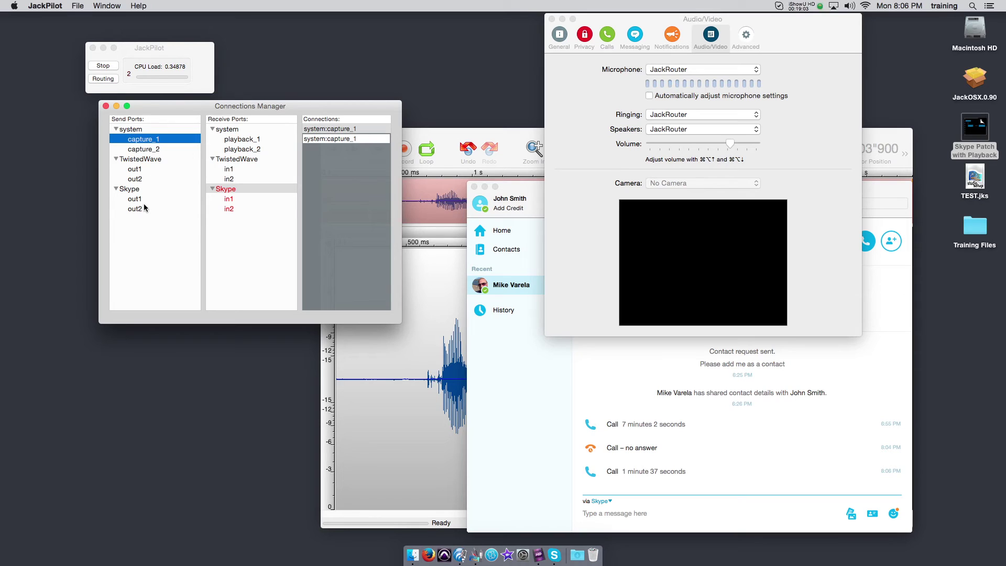
pyautogui.moveTo(794, 25); pyautogui.dragTo(797, 25)
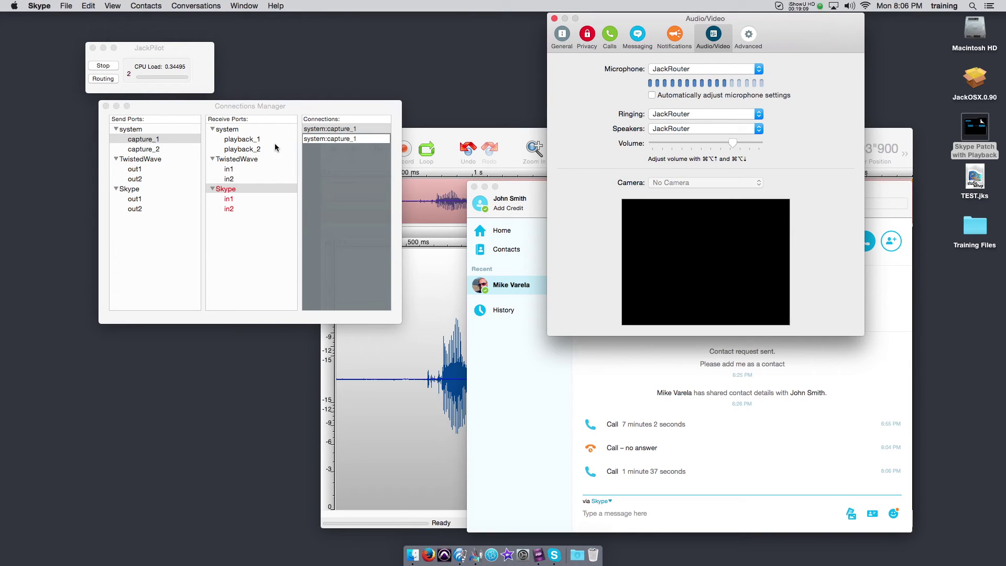
# - Check the connections of capture_1 and Skype's in2 receive port
pyautogui.click(140, 140)
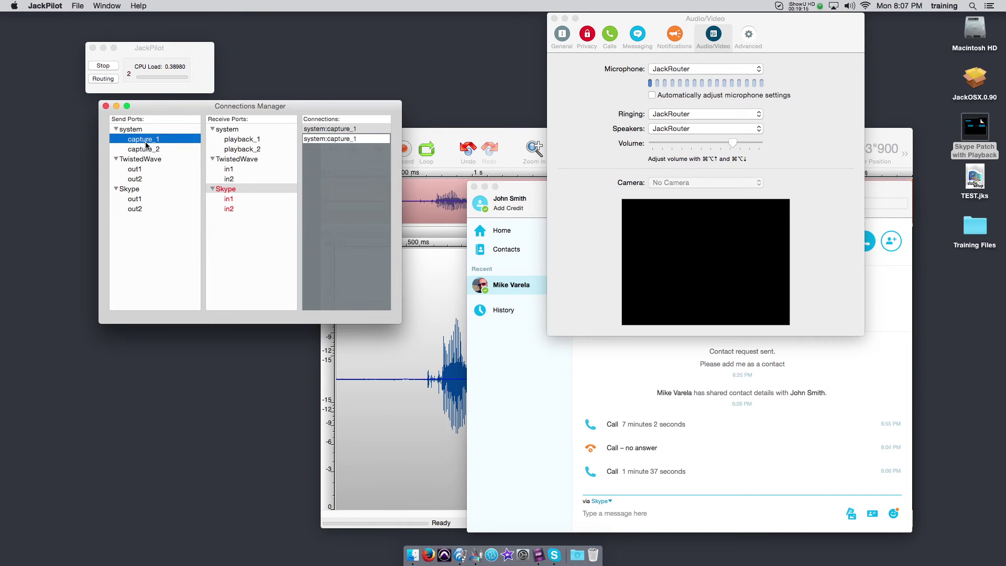
pyautogui.click(231, 208)
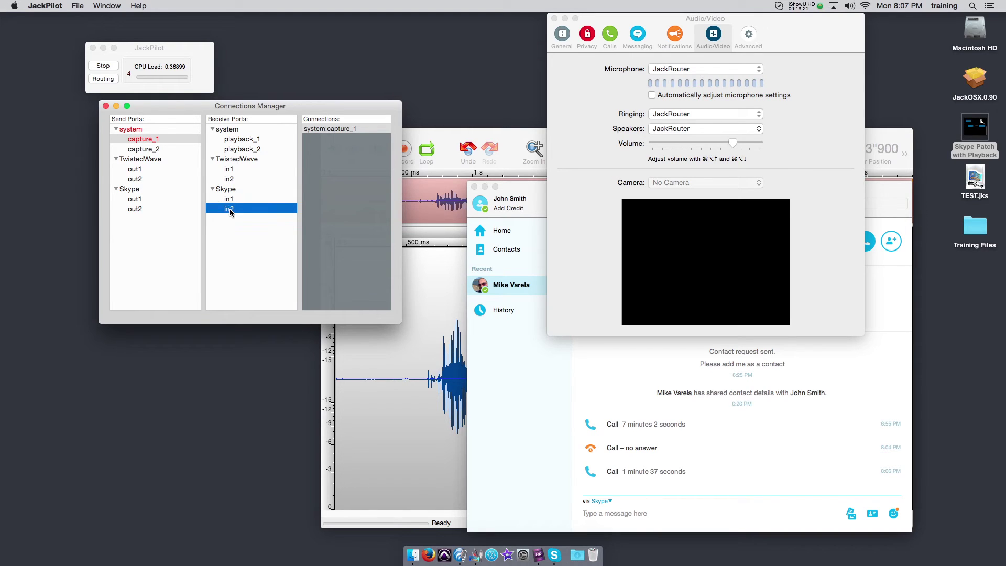
pyautogui.click(139, 140)
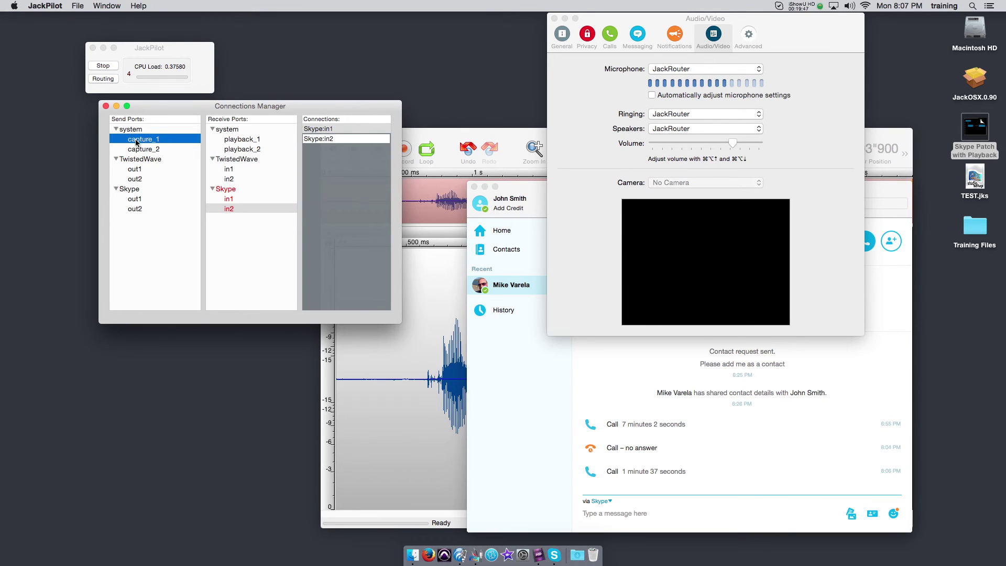
# - Connect capture_1 to TwistedWave's in1 and start a test recording in TwistedWave
pyautogui.click(229, 171)
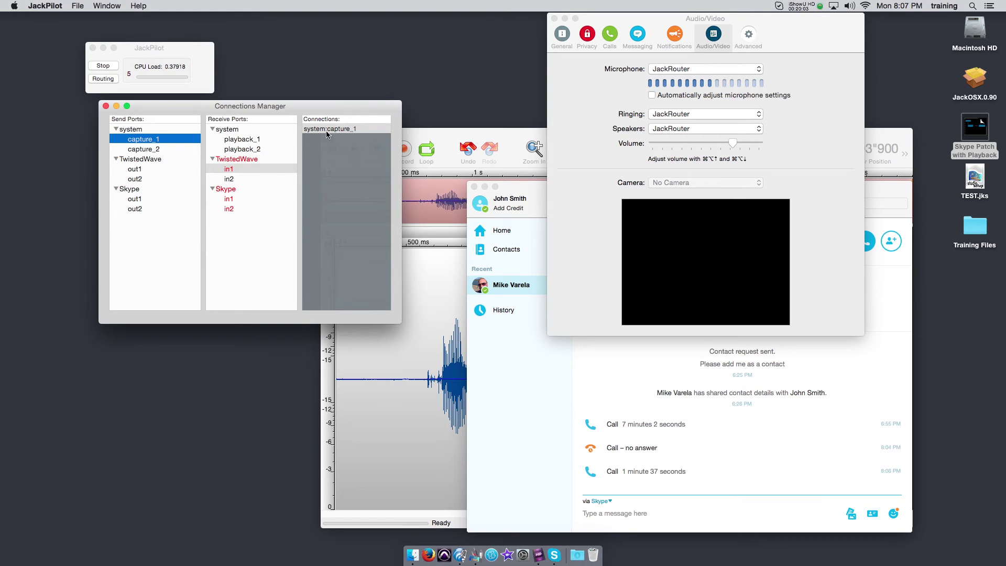
pyautogui.click(155, 139)
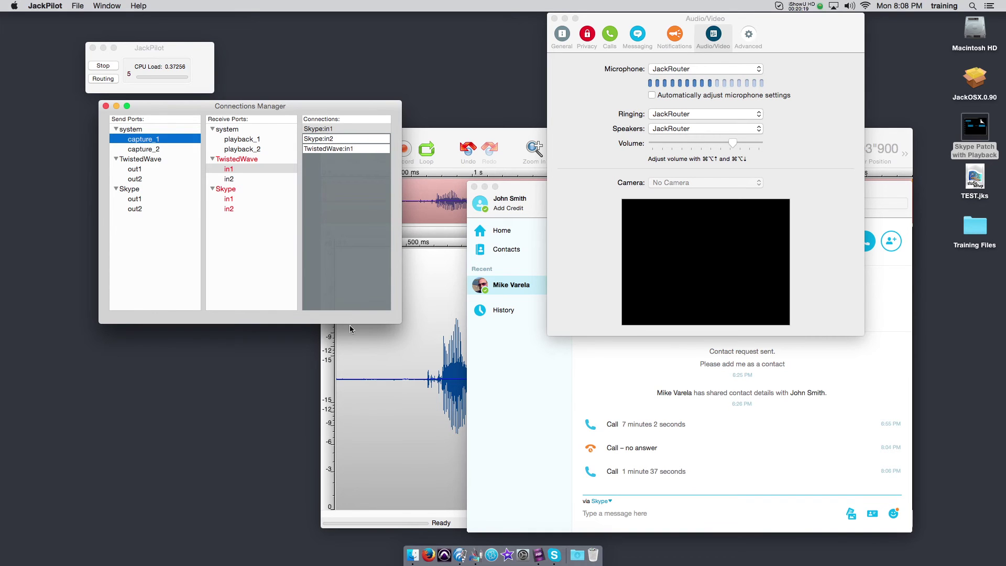
pyautogui.click(367, 349)
pyautogui.click(402, 151)
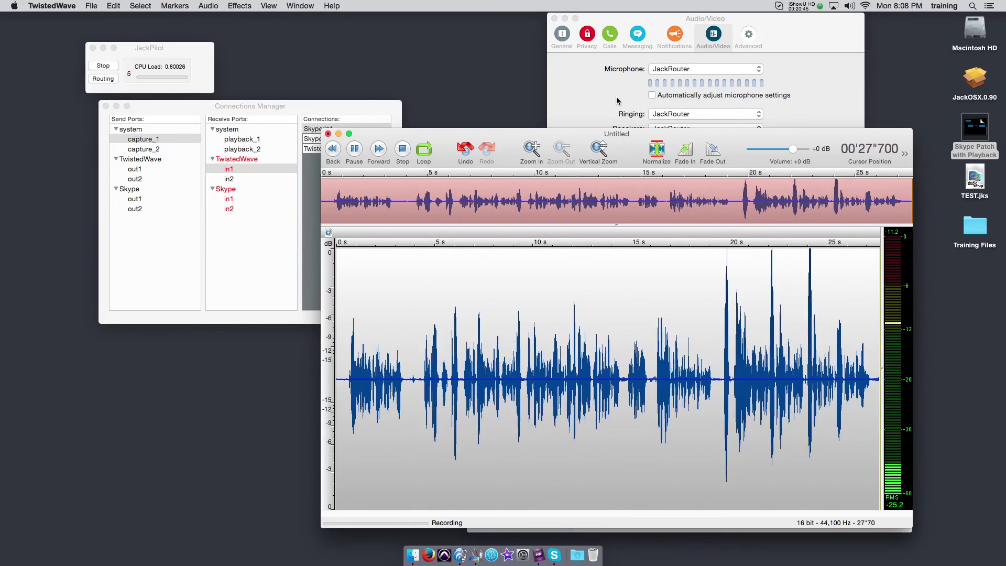
# - Move the Connections Manager off the waveform and connect TwistedWave's send ports to Skype's receive ports
pyautogui.click(316, 101)
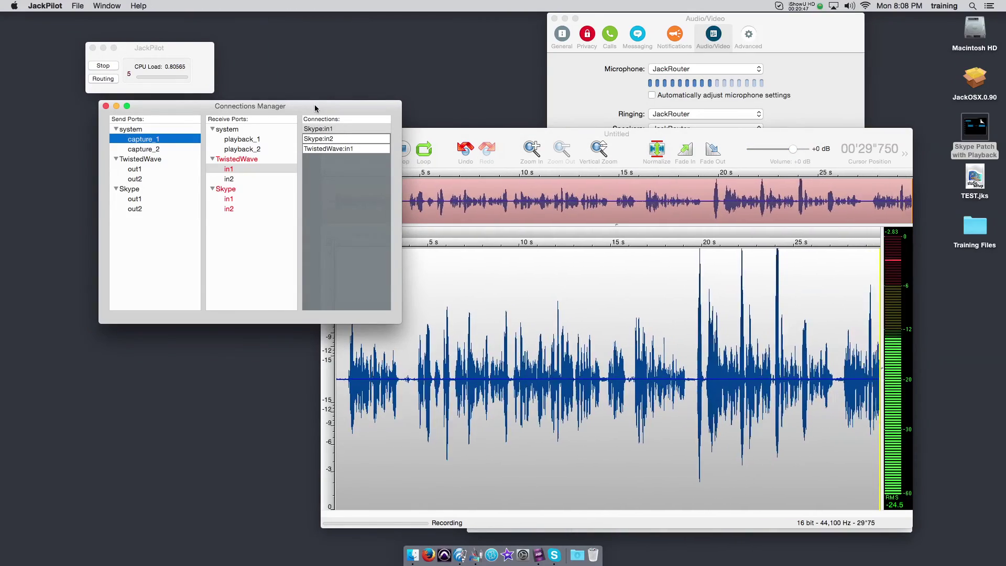
pyautogui.moveTo(314, 108); pyautogui.dragTo(283, 109)
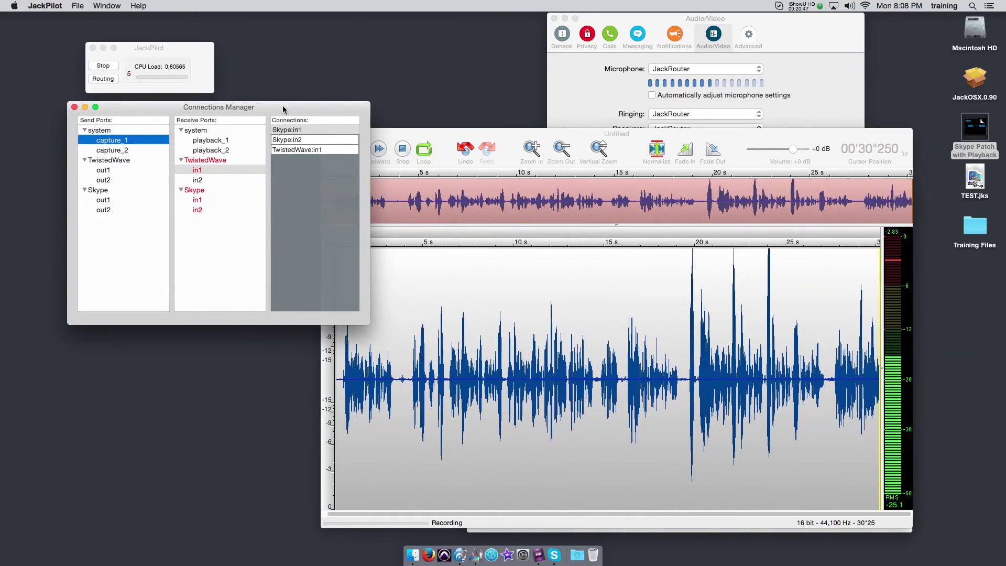
pyautogui.click(121, 160)
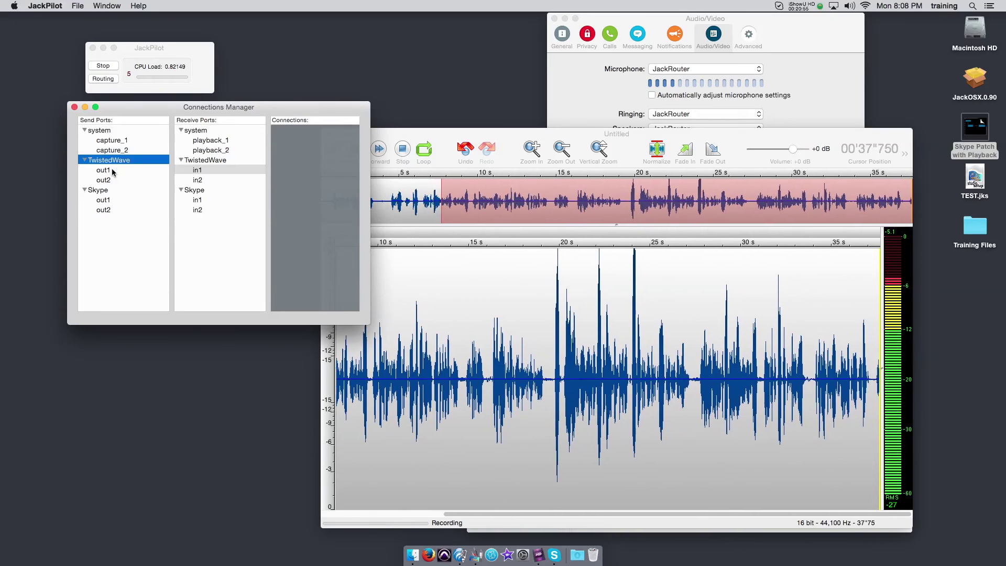
pyautogui.doubleClick(194, 191)
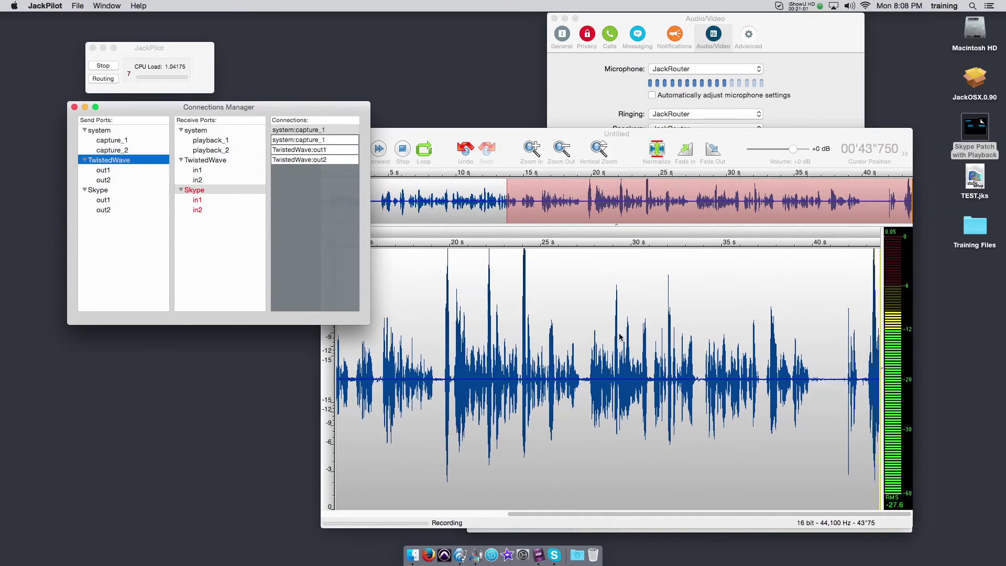
# - Stop the TwistedWave recording and place the playback cursor at about 27.9 s in the waveform
pyautogui.click(678, 334)
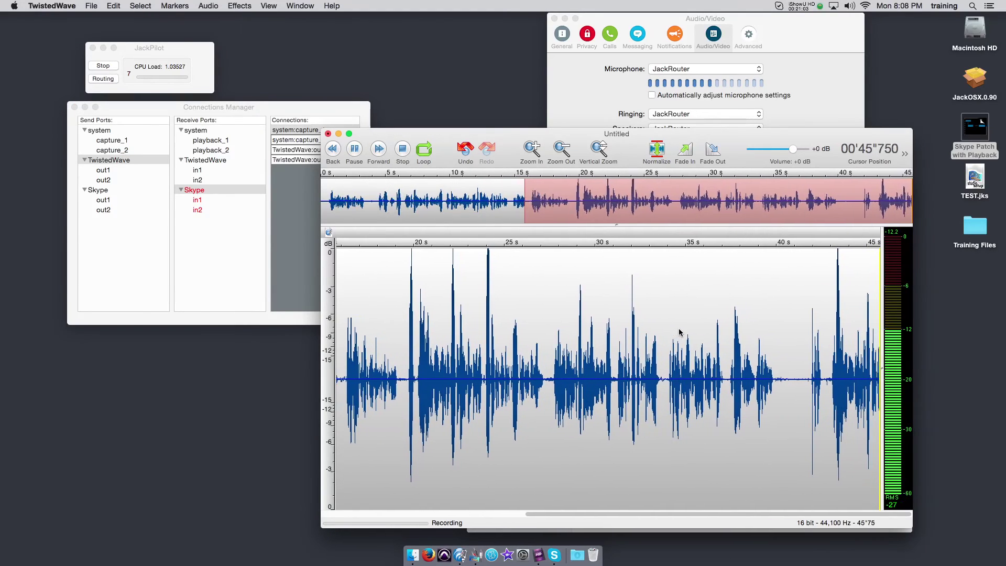
pyautogui.press('space')
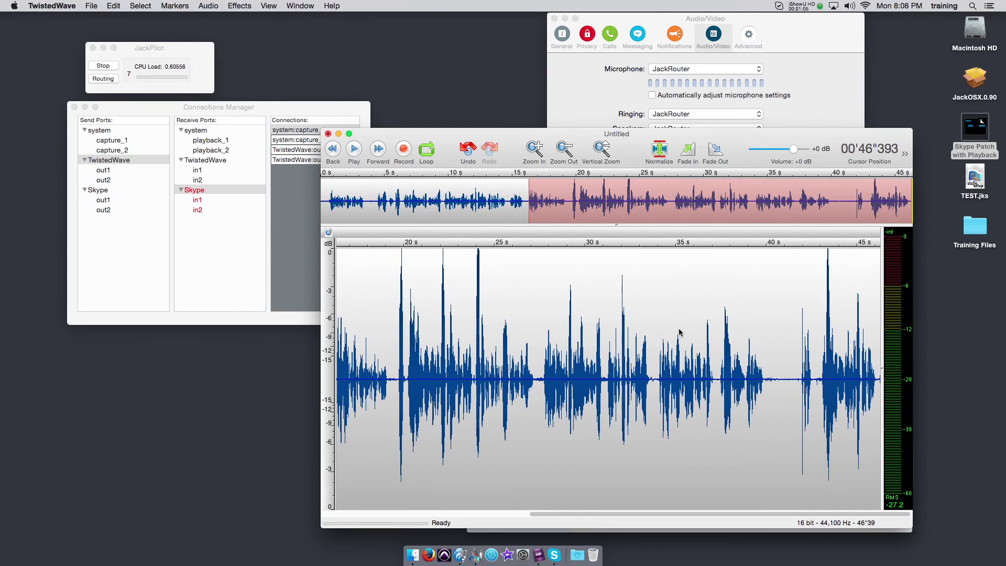
pyautogui.click(547, 322)
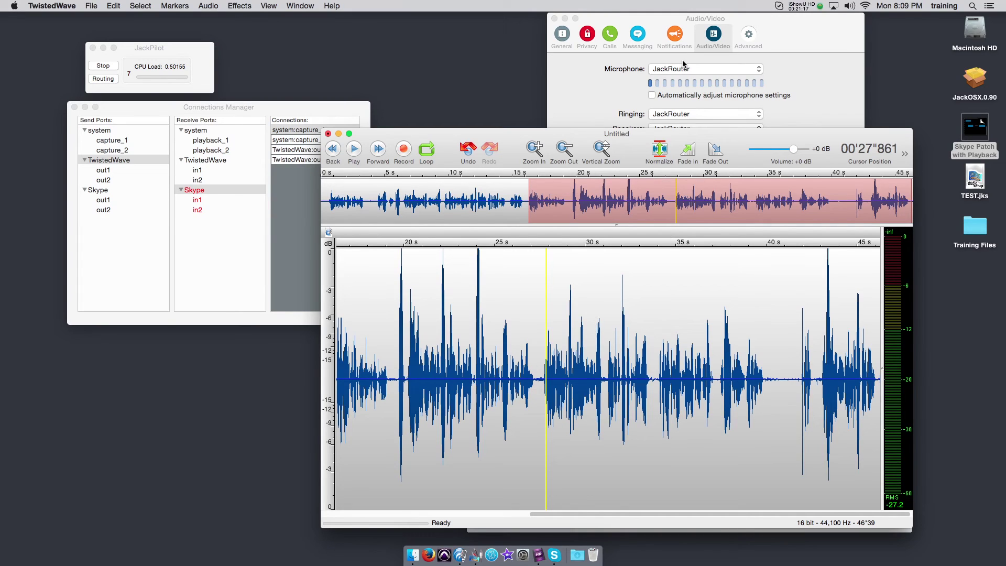
# - Play back the recording from the cursor, stop it, and start a new TwistedWave recording at about 41 s
pyautogui.press('space')
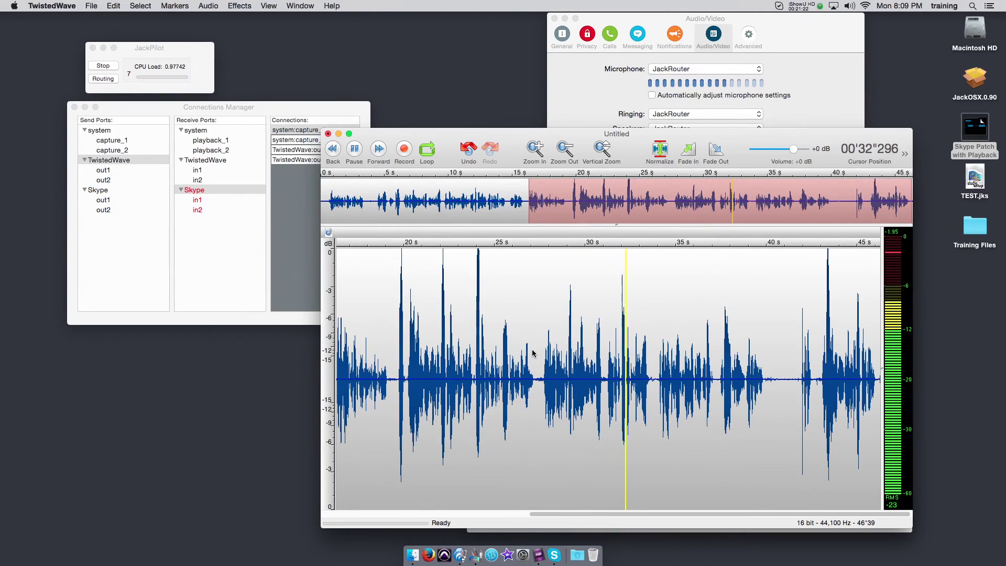
pyautogui.press('space')
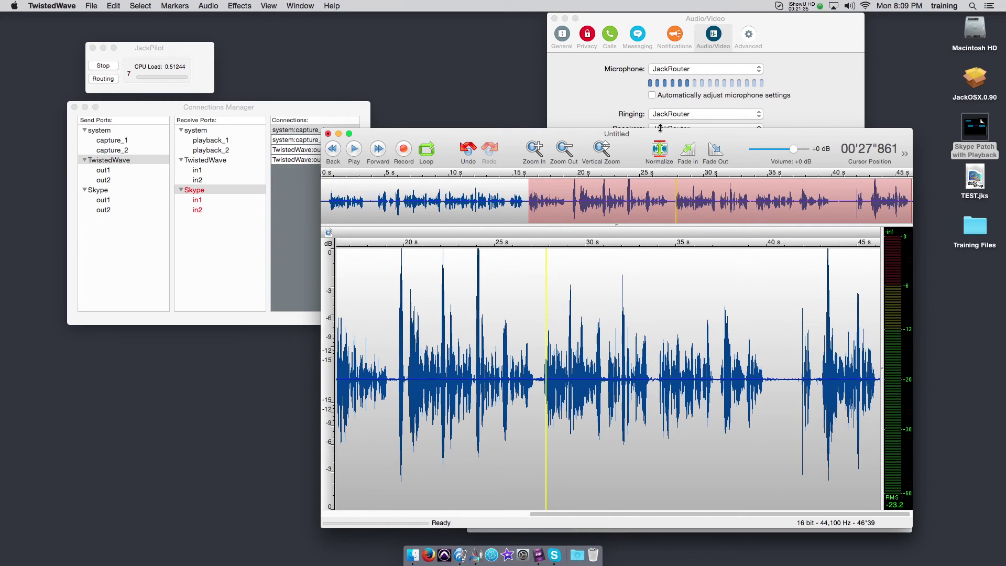
pyautogui.click(777, 346)
pyautogui.press('super+r')
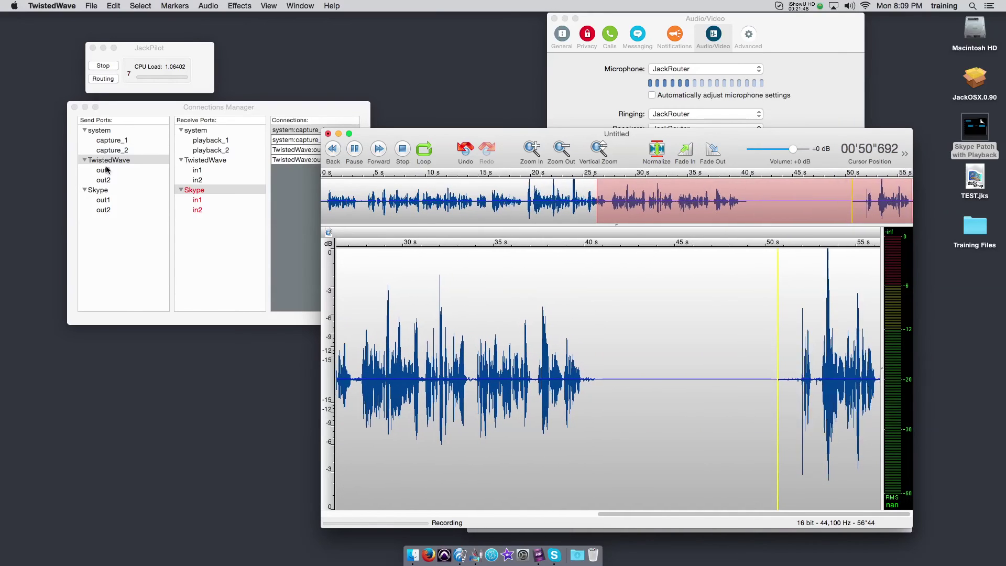
# - Move the Connections Manager farther off the waveform and connect capture_1 to TwistedWave's in1 while recording runs
pyautogui.click(142, 111)
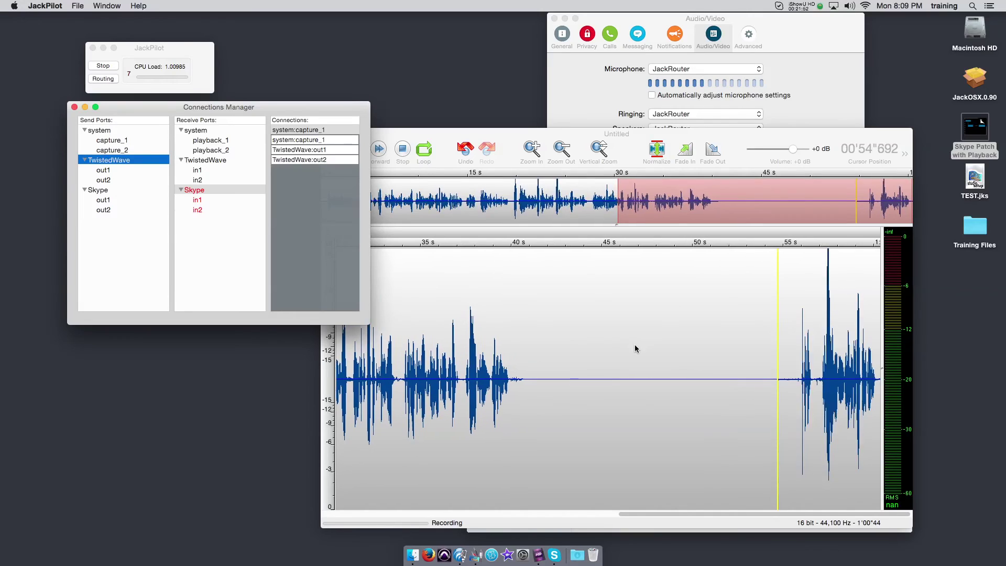
pyautogui.moveTo(155, 111); pyautogui.dragTo(122, 106)
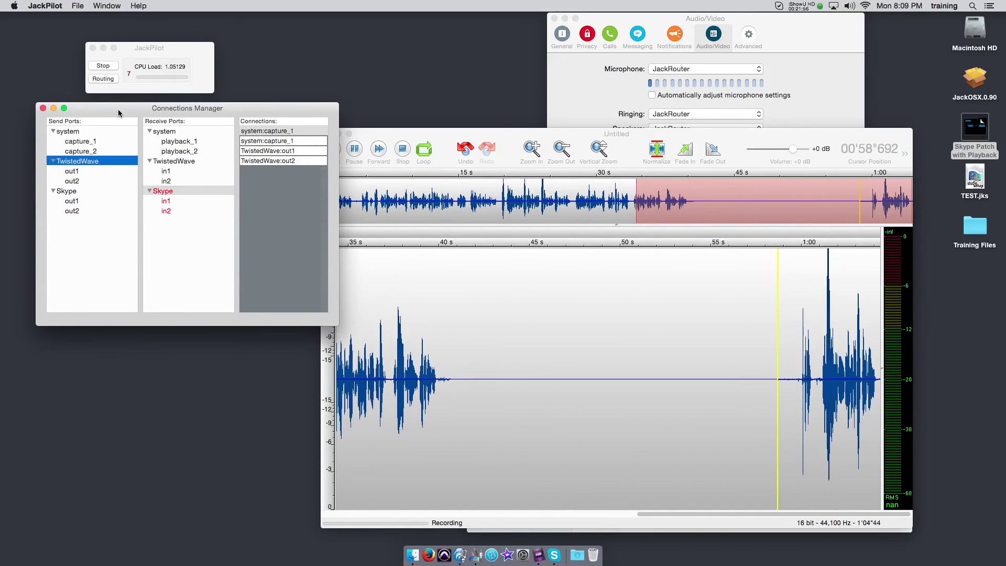
pyautogui.click(93, 141)
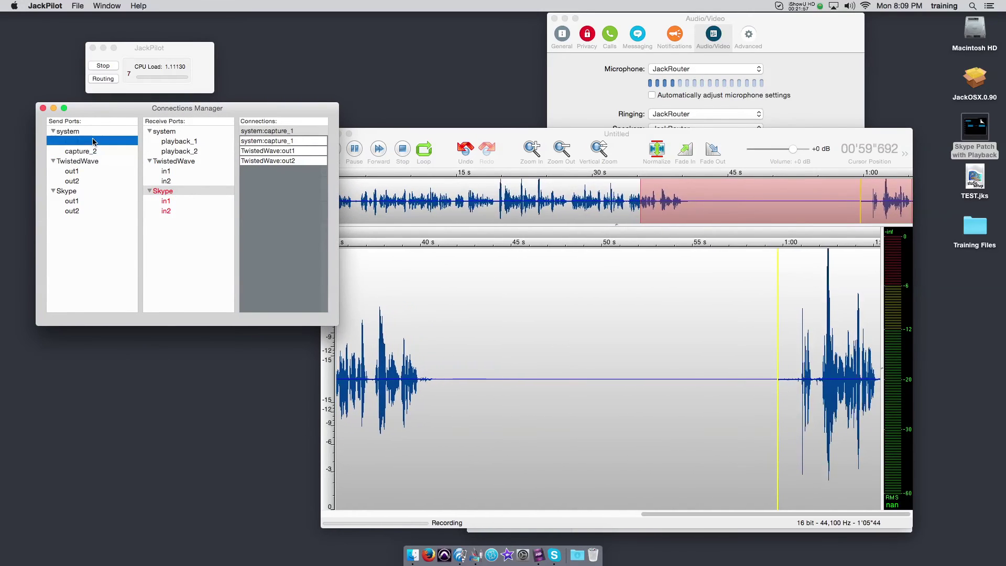
pyautogui.click(166, 171)
pyautogui.doubleClick(167, 171)
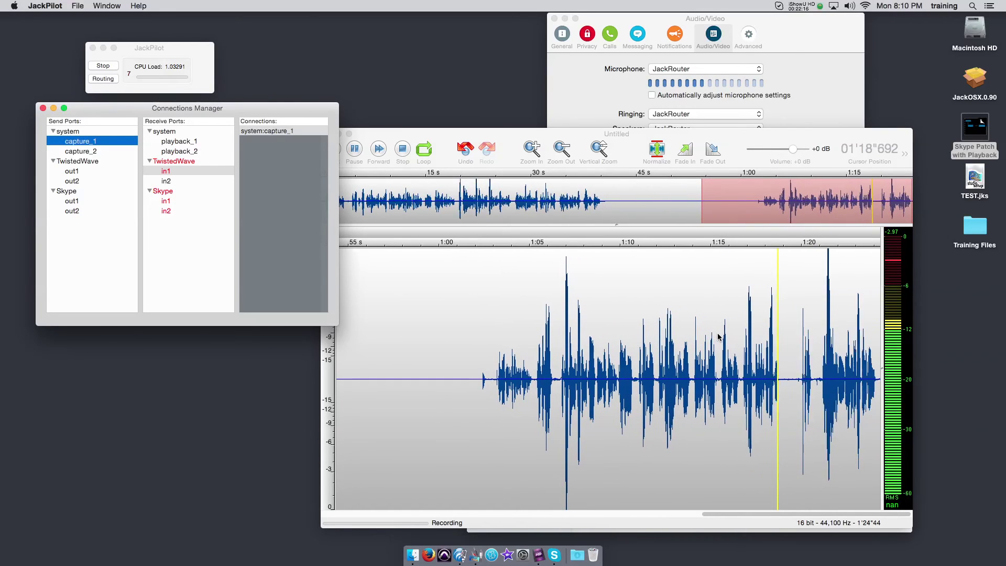
# - Stop the recording and play back the captured section from about 1:05 to test playback into Skype
pyautogui.click(694, 339)
pyautogui.press('space')
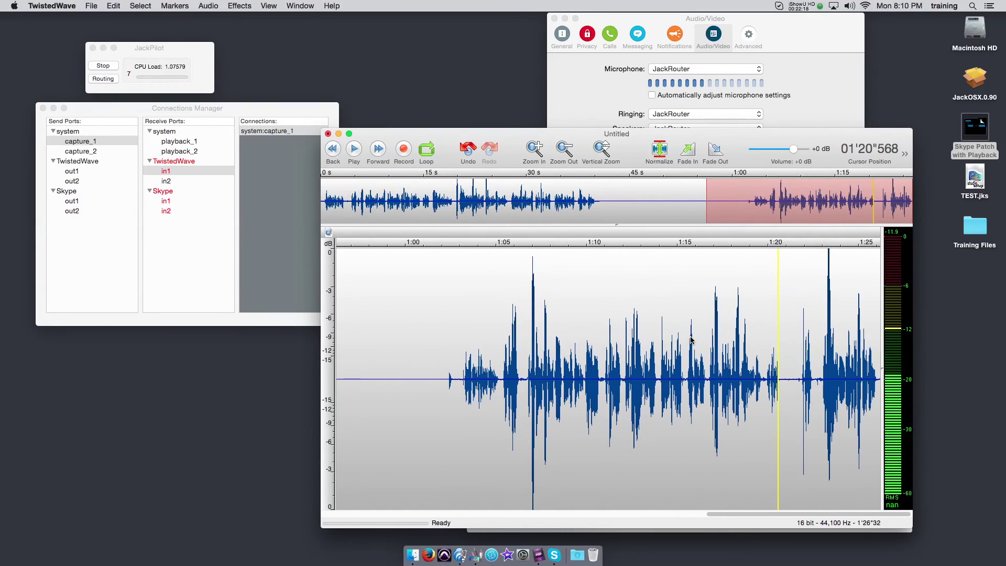
pyautogui.click(498, 331)
pyautogui.press('space')
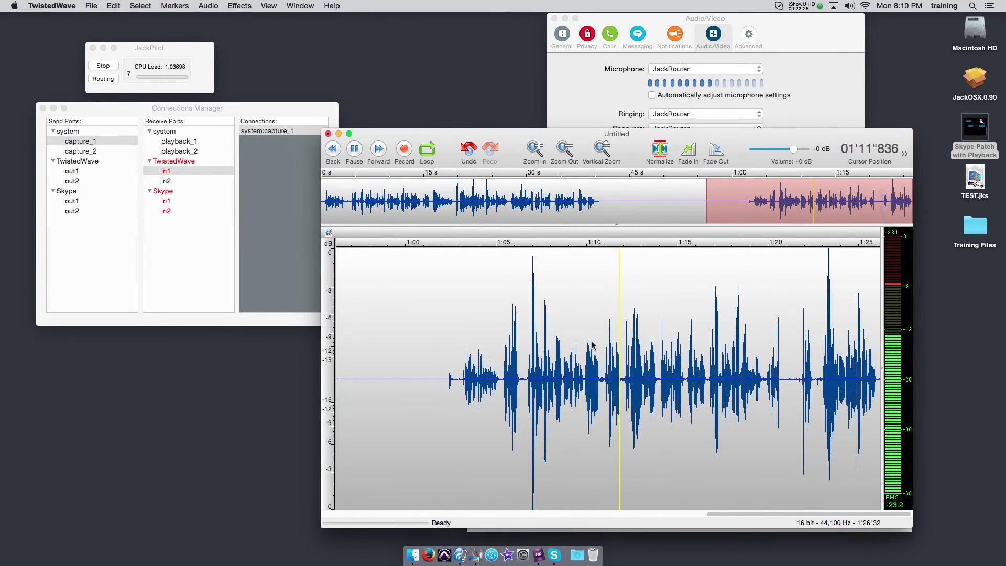
pyautogui.press('space')
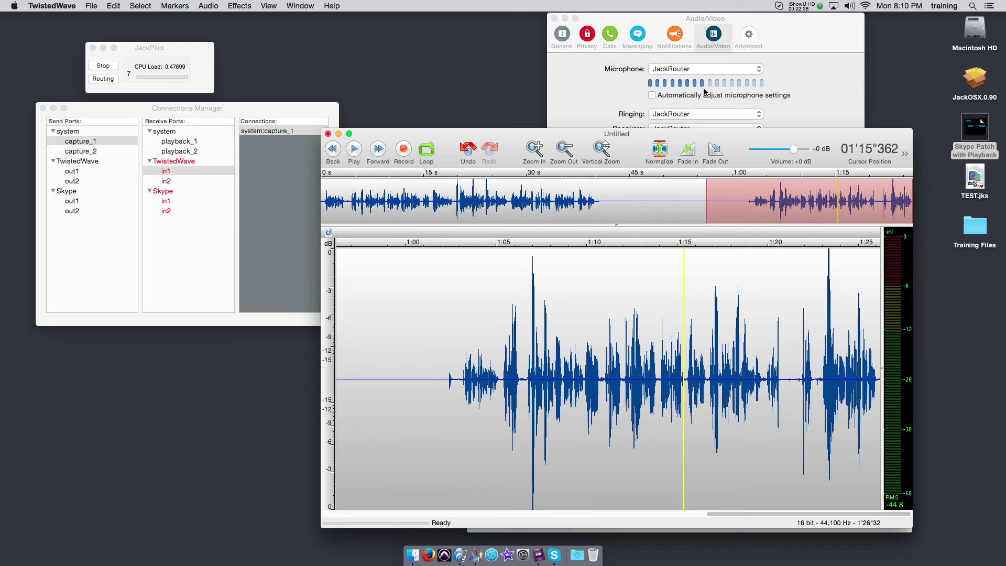
# - Start a new recording at the end of the file and reconnect capture_1 to TwistedWave's in1
pyautogui.click(379, 149)
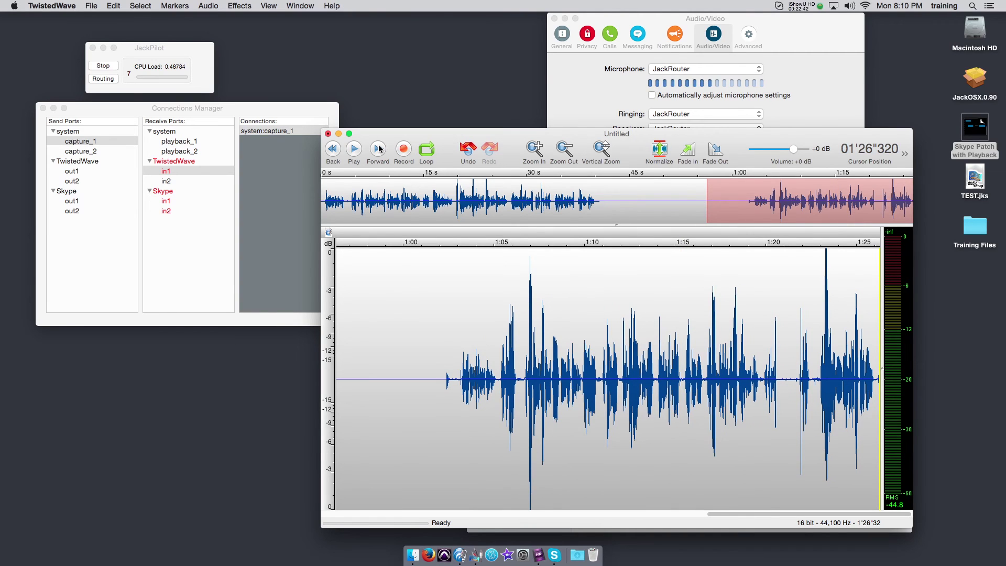
pyautogui.click(403, 148)
pyautogui.click(240, 108)
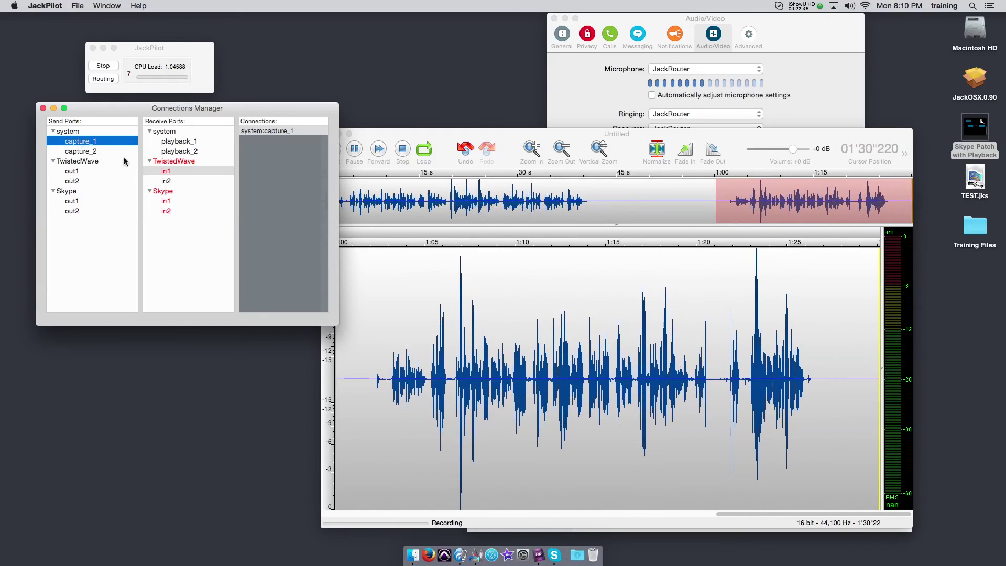
pyautogui.click(77, 161)
pyautogui.click(79, 141)
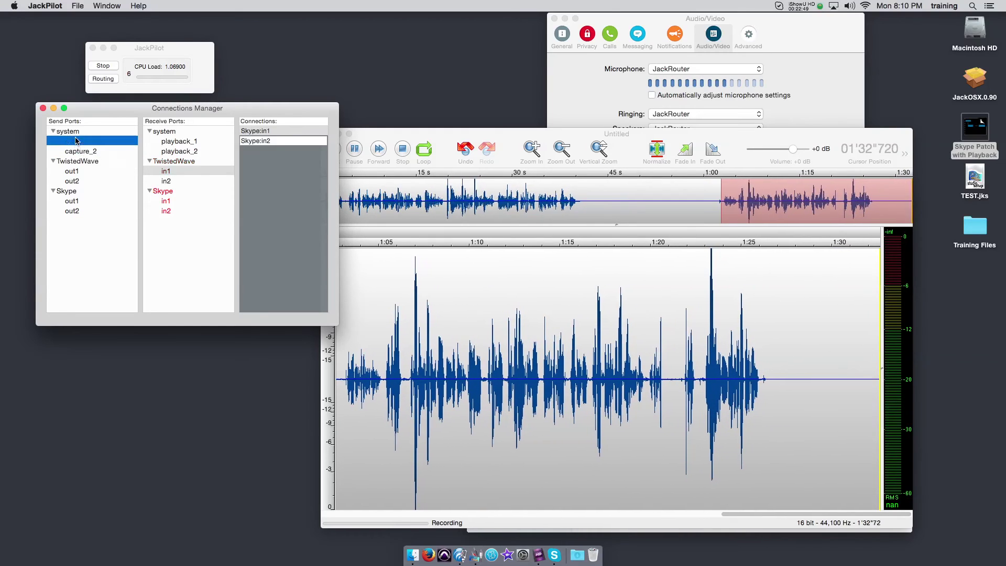
pyautogui.doubleClick(162, 173)
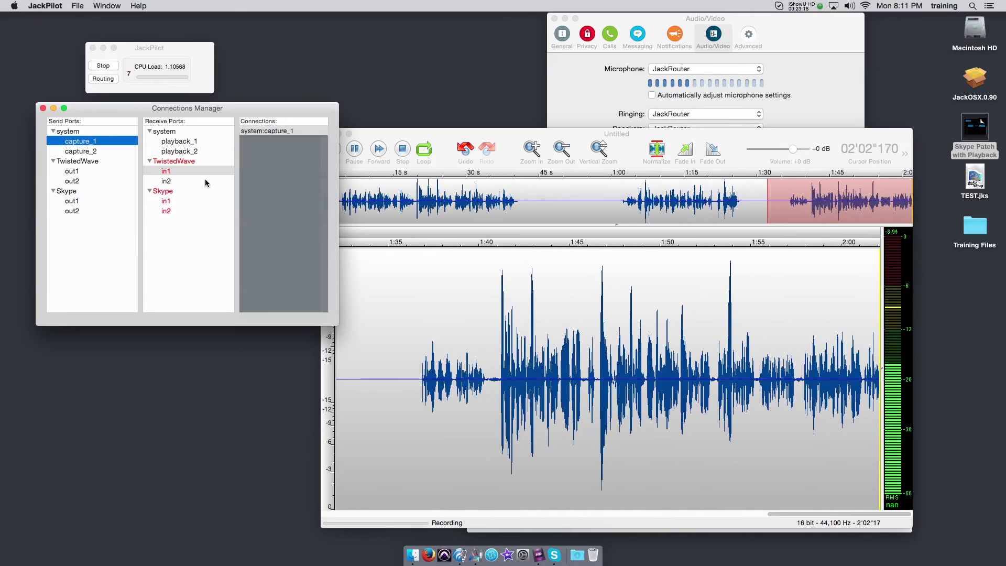
# - Stop the recording and check TwistedWave's input levels with the cursor at the end of the file
pyautogui.click(571, 297)
pyautogui.press('space')
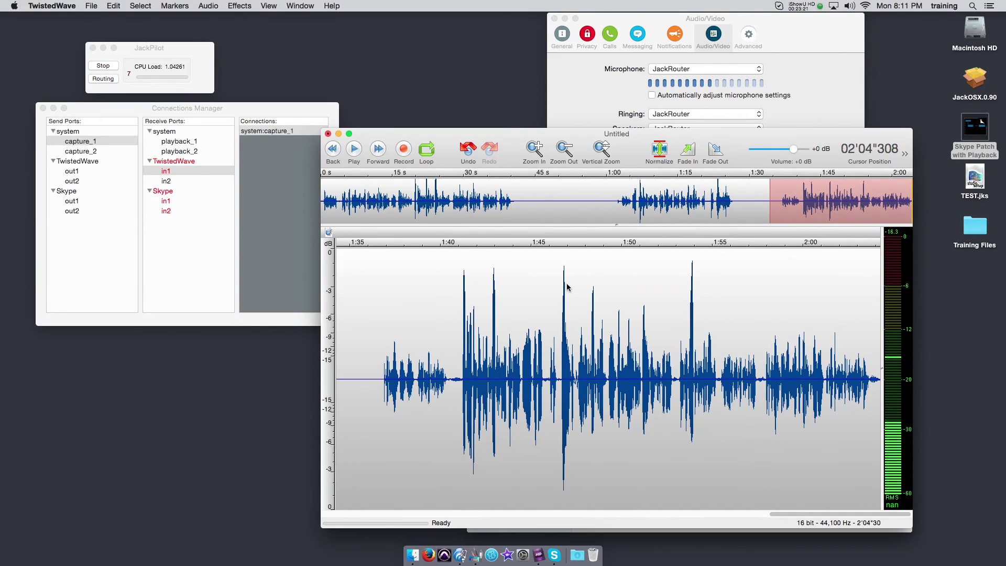
pyautogui.click(378, 149)
pyautogui.click(215, 6)
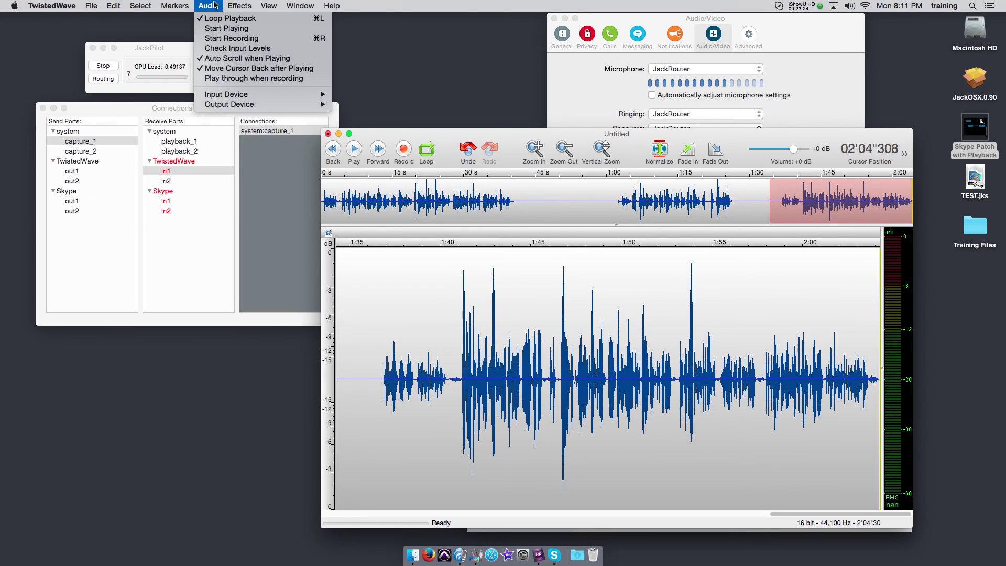
pyautogui.click(215, 48)
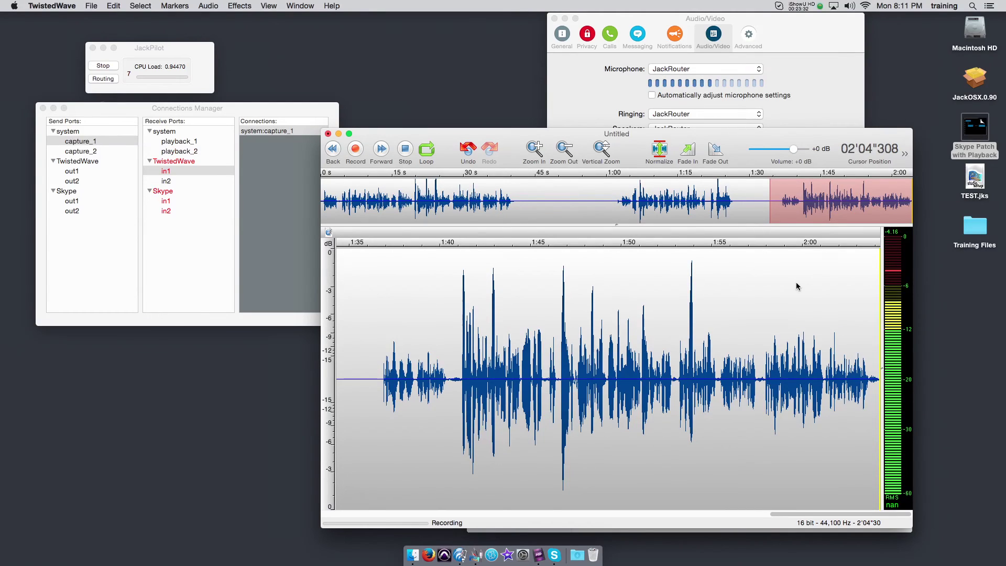
pyautogui.press('space')
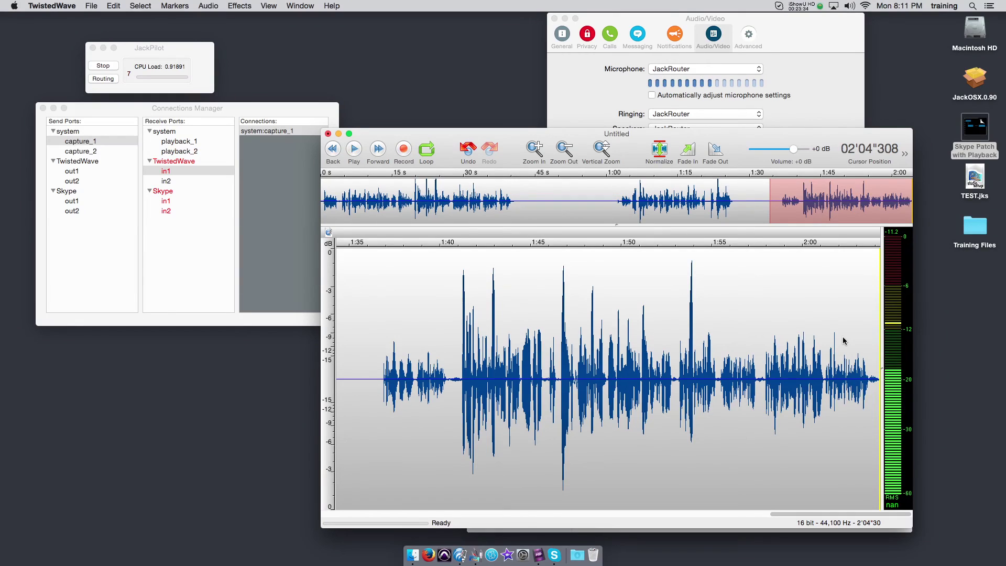
# - Record a short test passage in TwistedWave from about 2:02 and briefly play back the audio
pyautogui.click(842, 342)
pyautogui.press('super+r')
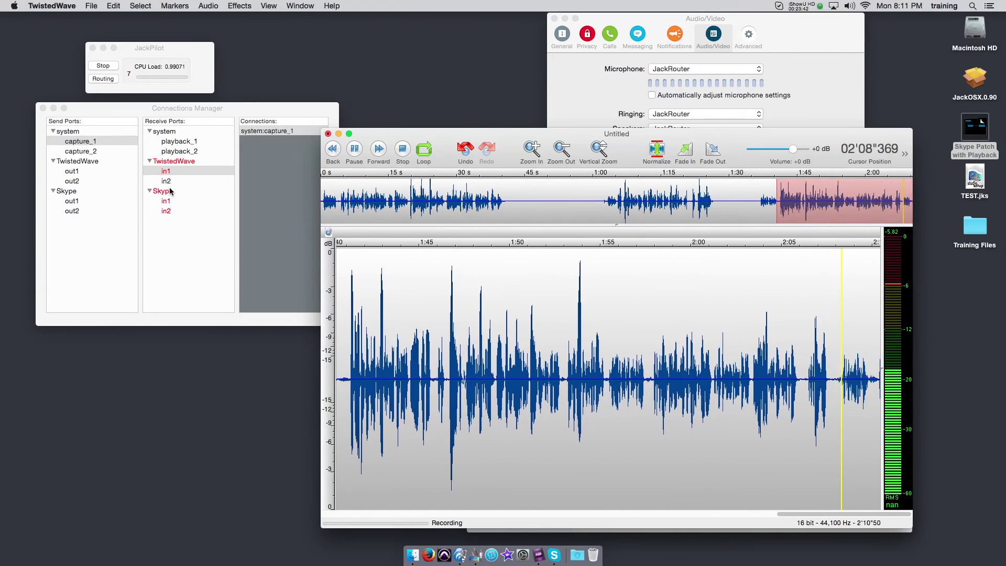
pyautogui.press('space')
pyautogui.press('space')
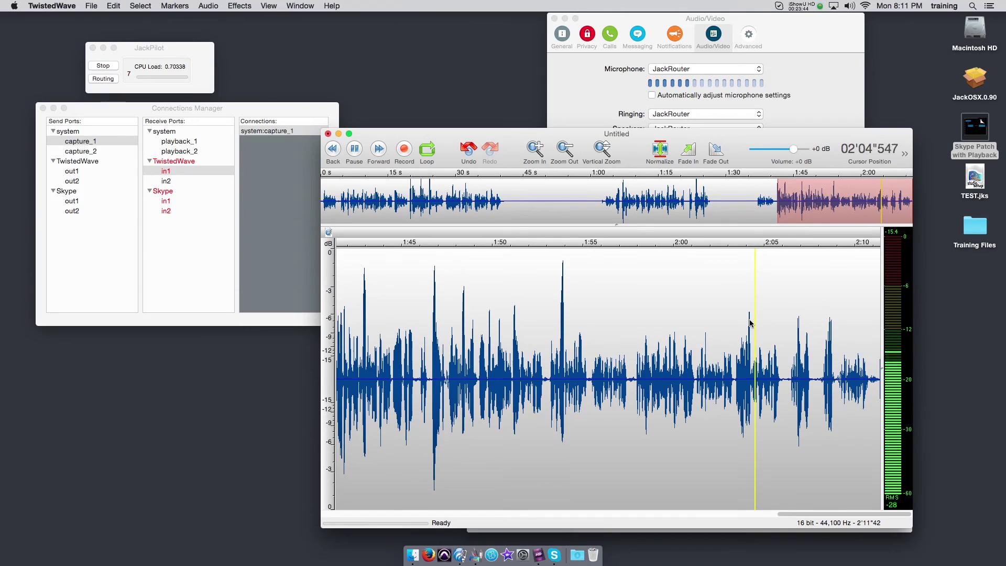
pyautogui.press('space')
# - Restart recording in TwistedWave and reconnect capture_1 to its in1 port
pyautogui.press('super+r')
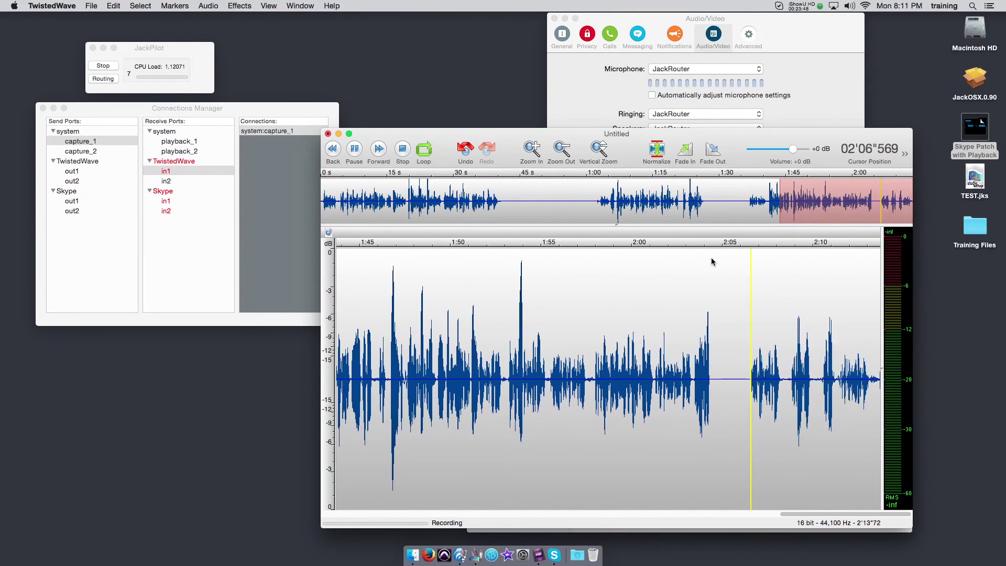
pyautogui.press('space')
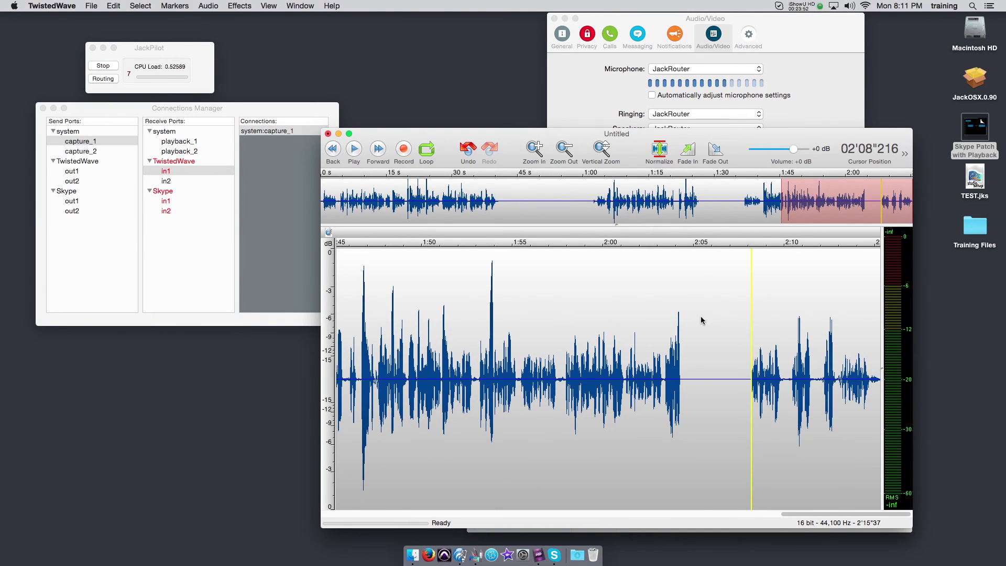
pyautogui.press('super+r')
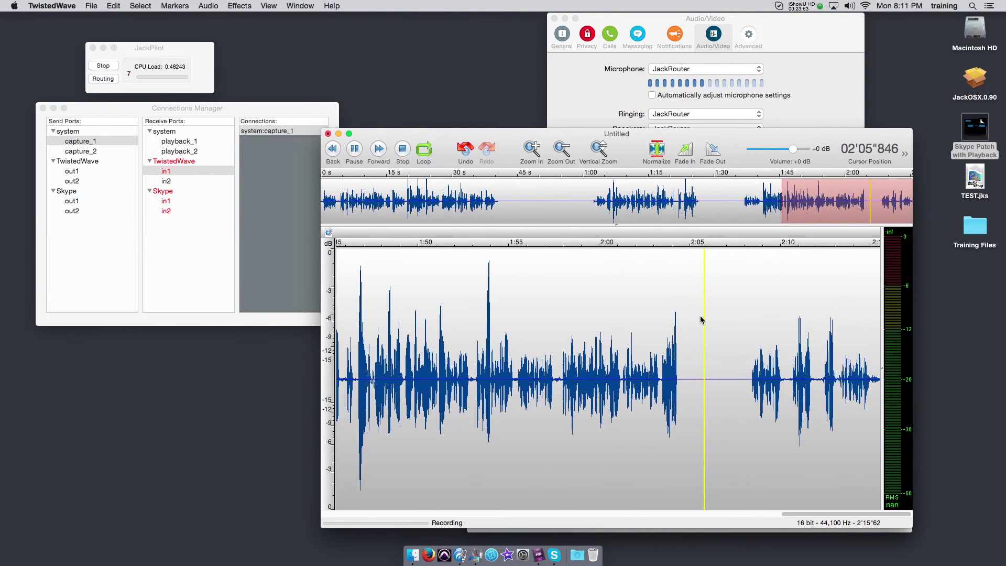
pyautogui.click(76, 141)
pyautogui.doubleClick(166, 173)
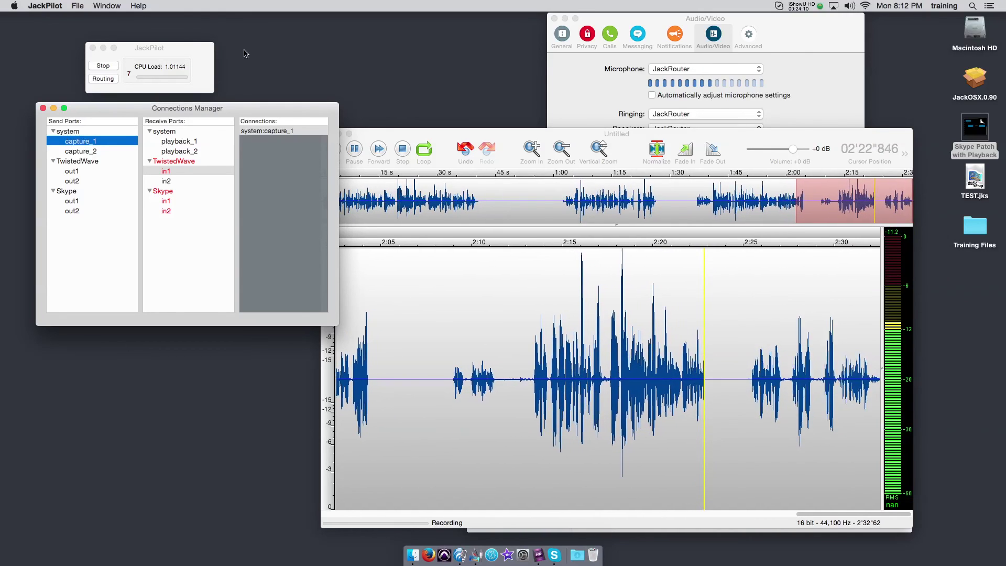
# - Return from JackPilot to TwistedWave and stop the running recording
pyautogui.click(182, 48)
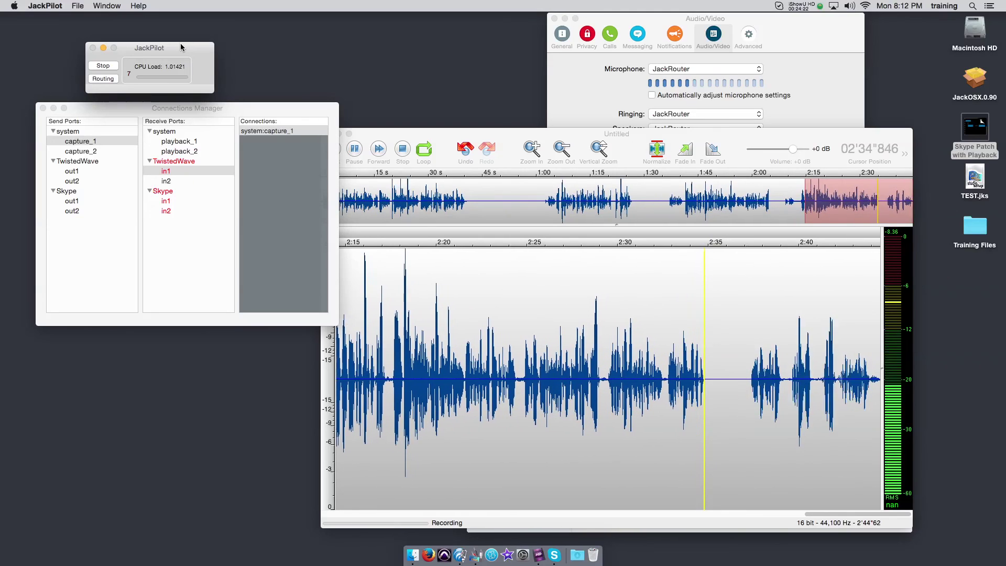
pyautogui.click(45, 5)
pyautogui.click(183, 51)
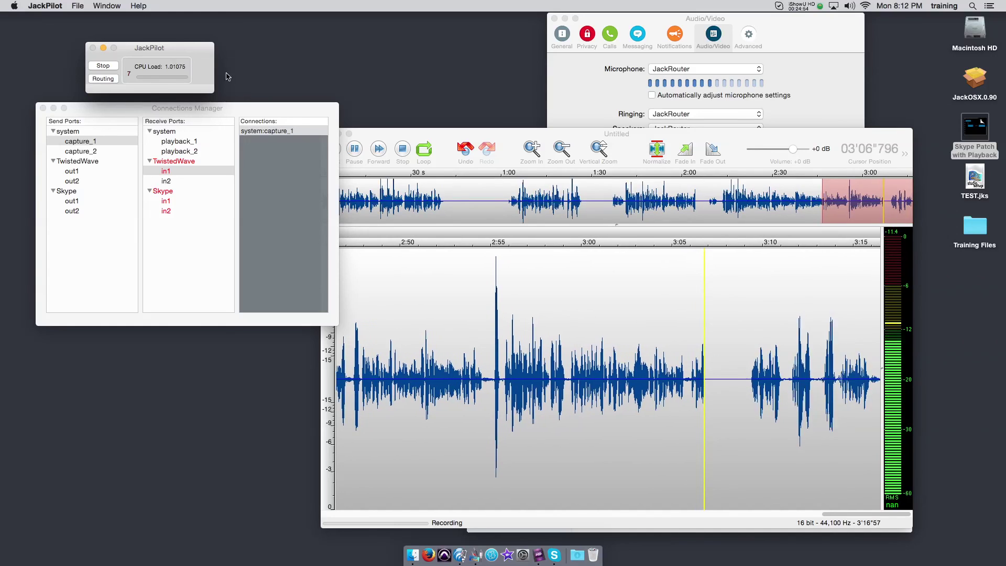
pyautogui.click(563, 302)
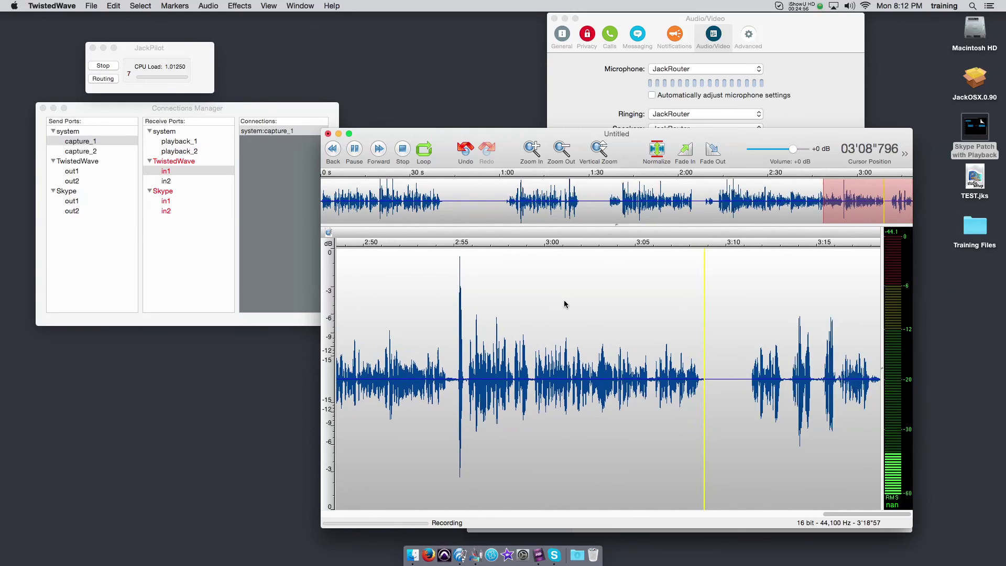
pyautogui.press('space')
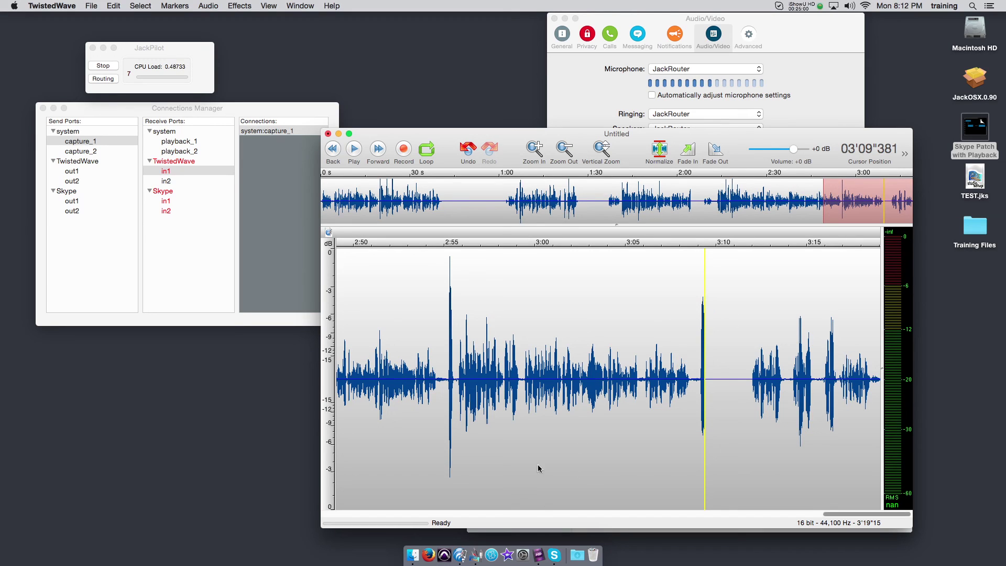
# - Review the Jack connections and Skype's Audio/Video devices, and place TwistedWave's cursor at about 3:10
pyautogui.click(179, 51)
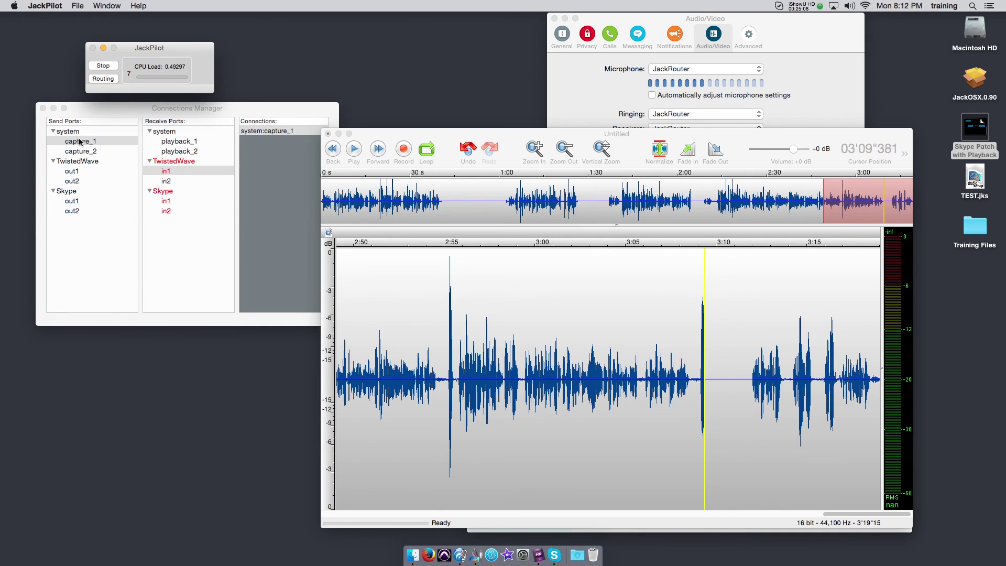
pyautogui.click(178, 111)
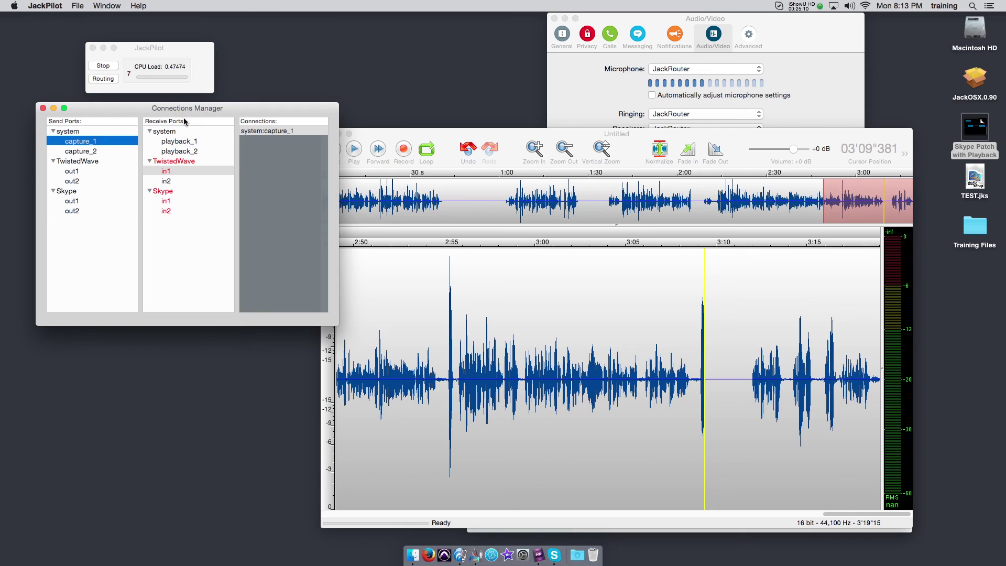
pyautogui.click(803, 43)
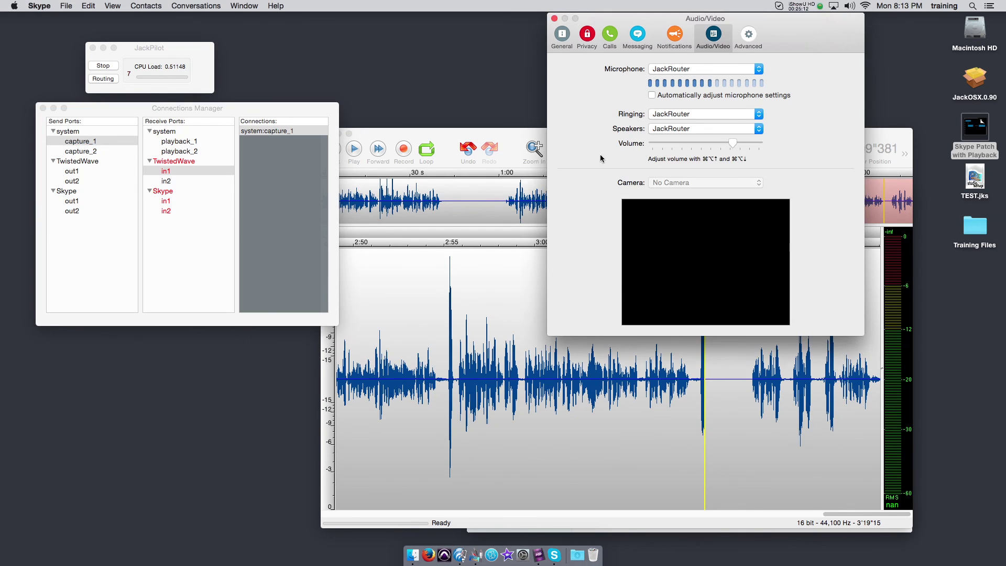
pyautogui.click(446, 136)
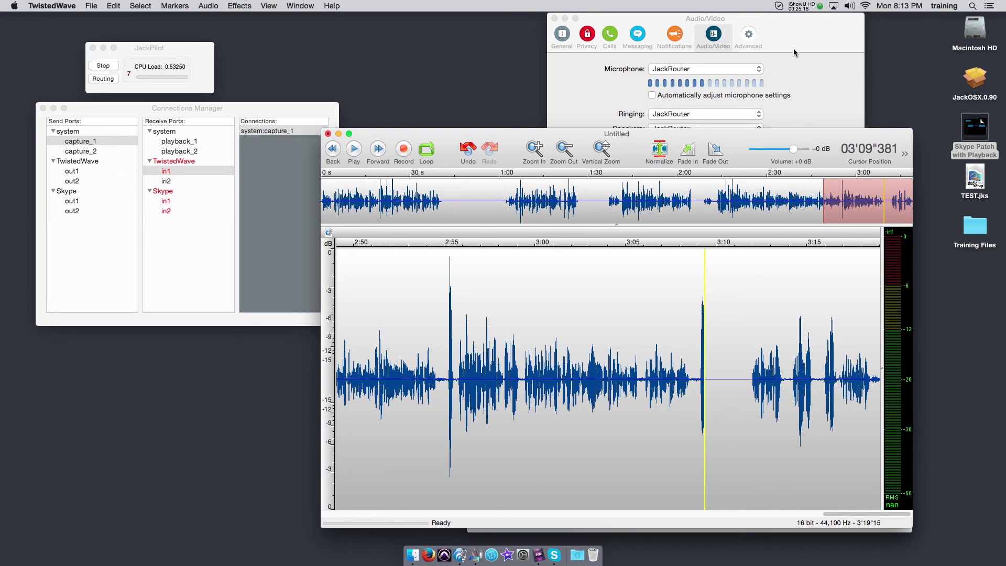
pyautogui.click(669, 311)
pyautogui.click(722, 307)
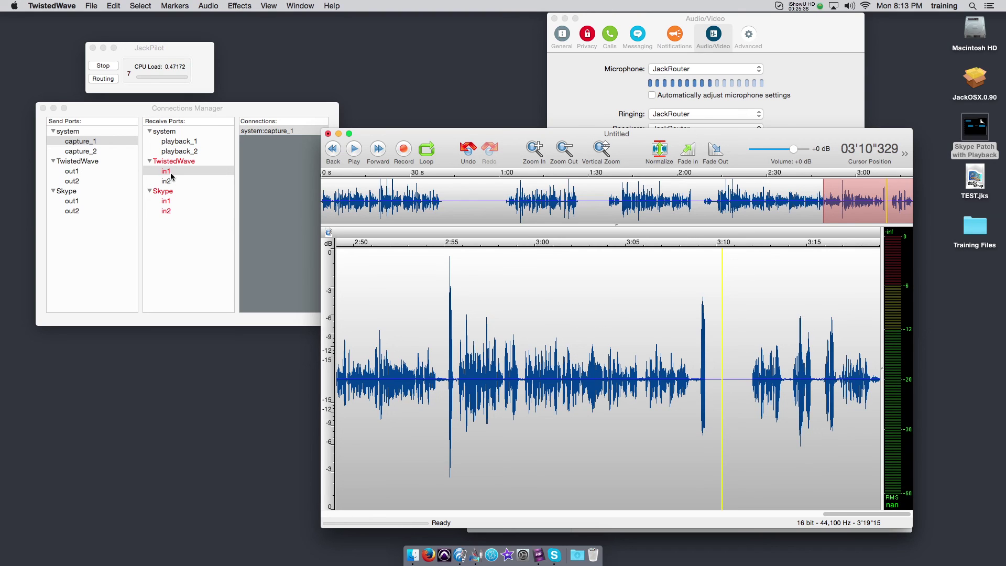
# - Switch to JackPilot and save the current studio setup to the Desktop as SkypePatch
pyautogui.click(236, 111)
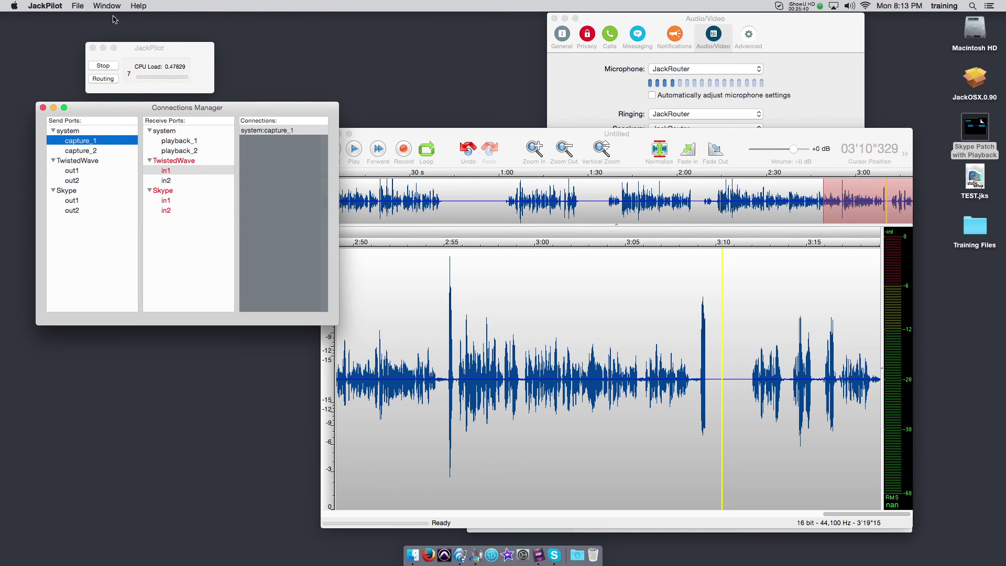
pyautogui.click(83, 7)
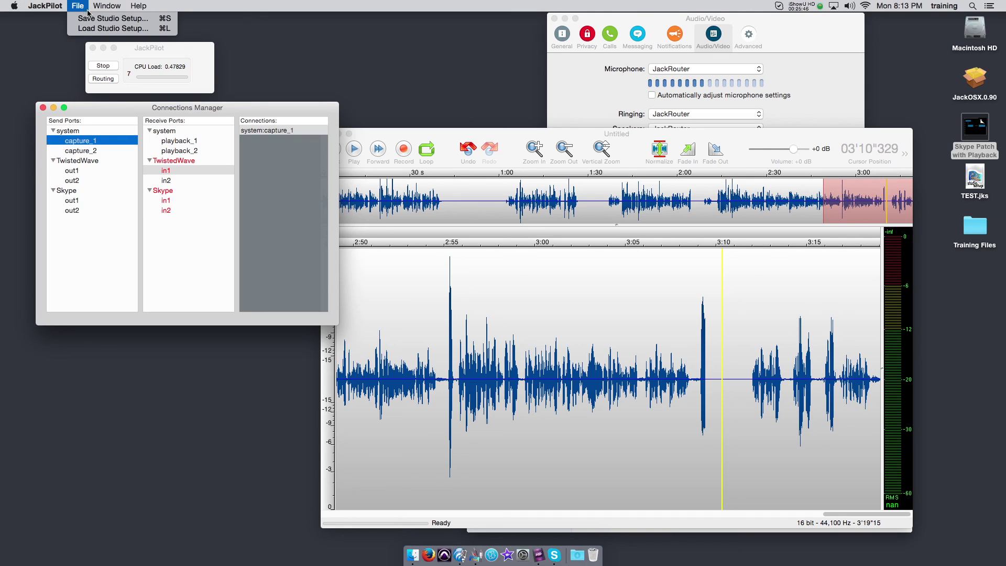
pyautogui.click(90, 20)
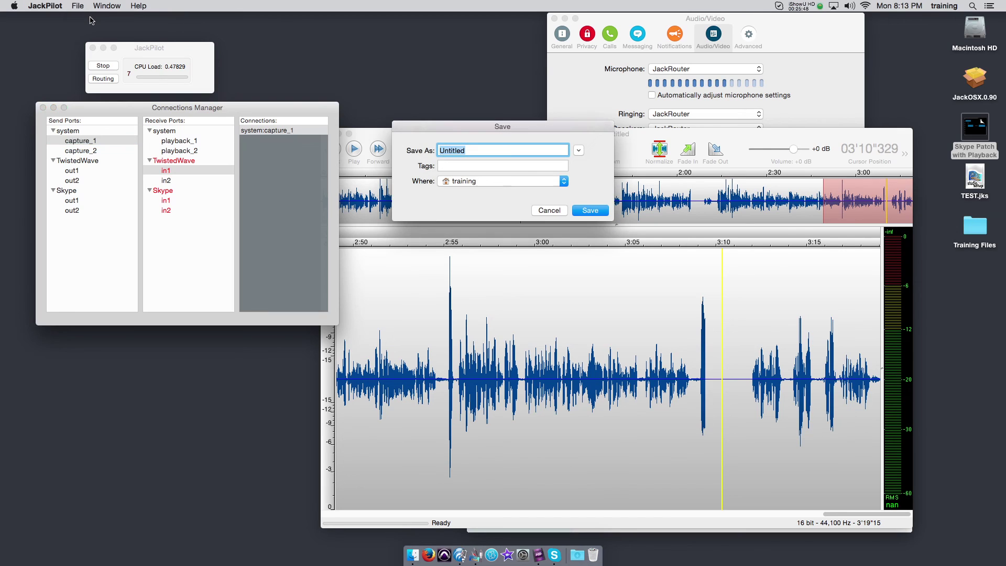
pyautogui.write('SkypePatch')
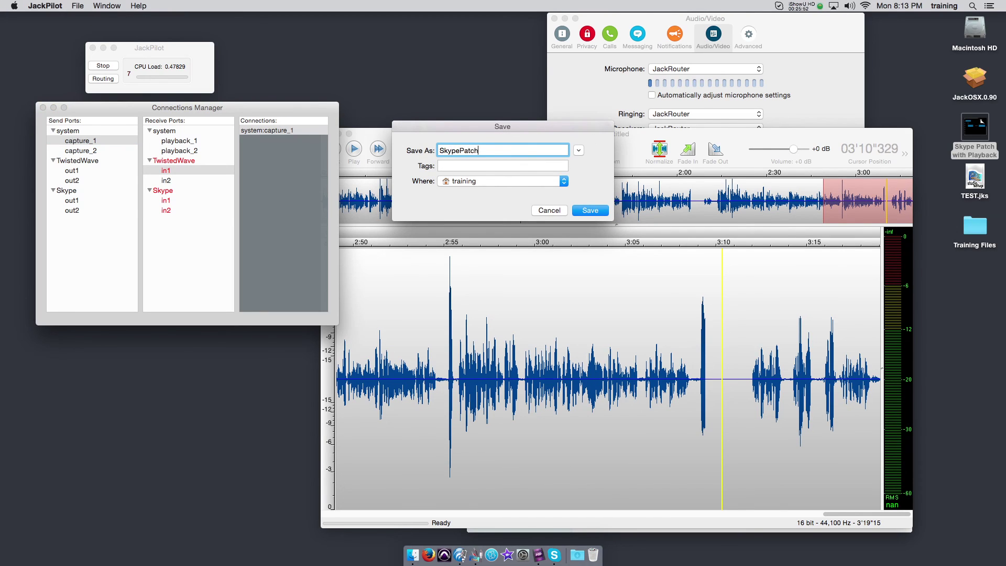
pyautogui.press('super+d')
pyautogui.press('Return')
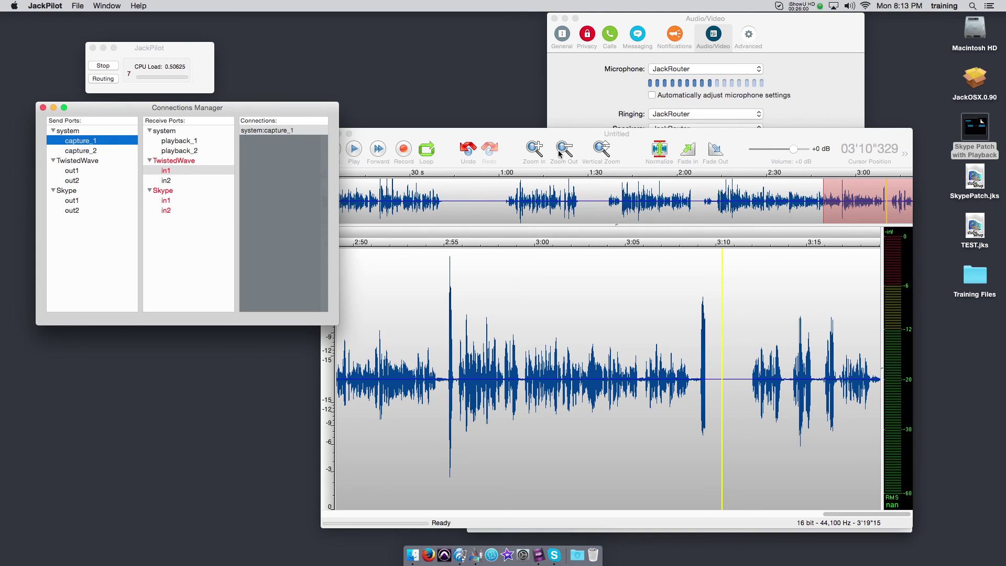
pyautogui.click(152, 57)
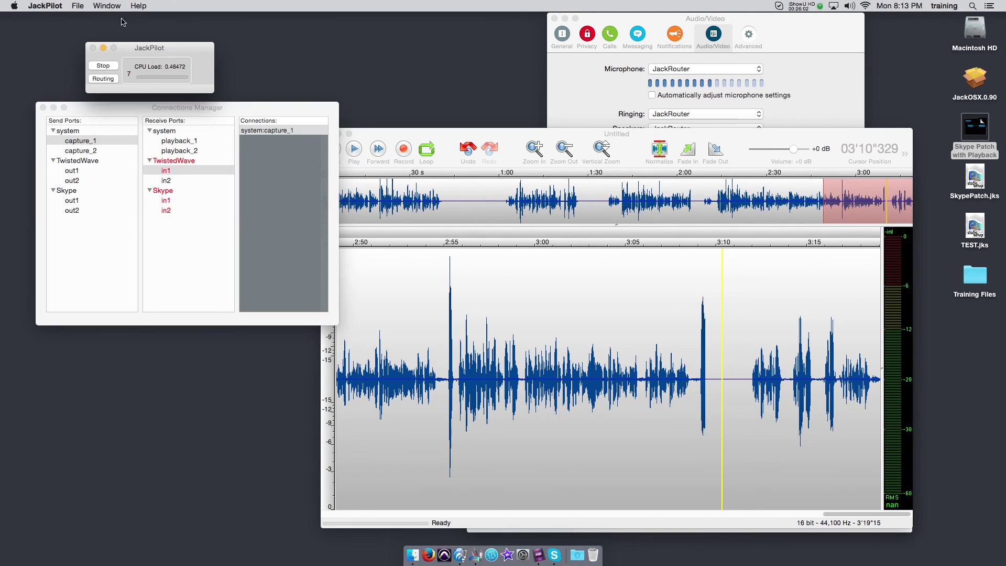
pyautogui.click(78, 6)
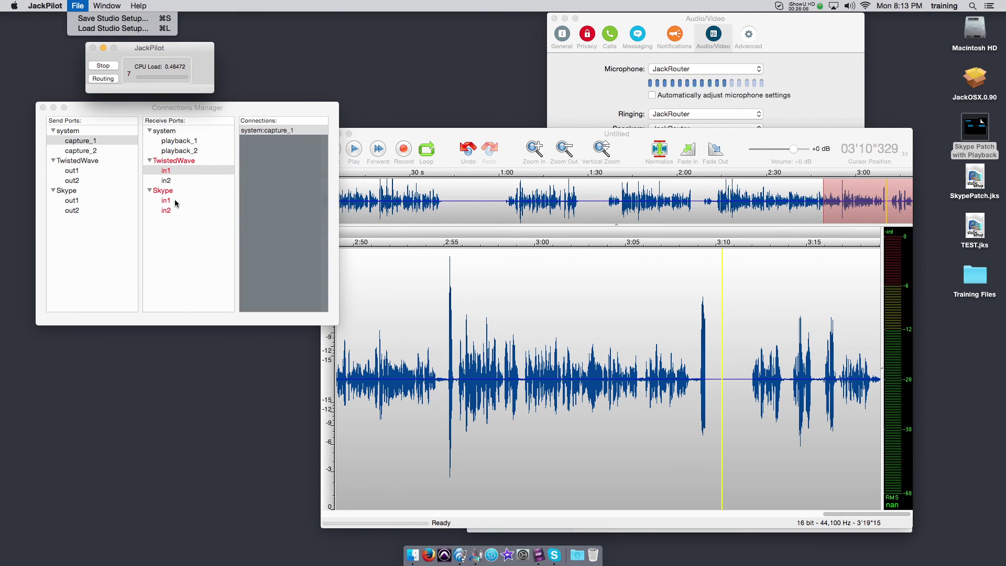
pyautogui.click(949, 225)
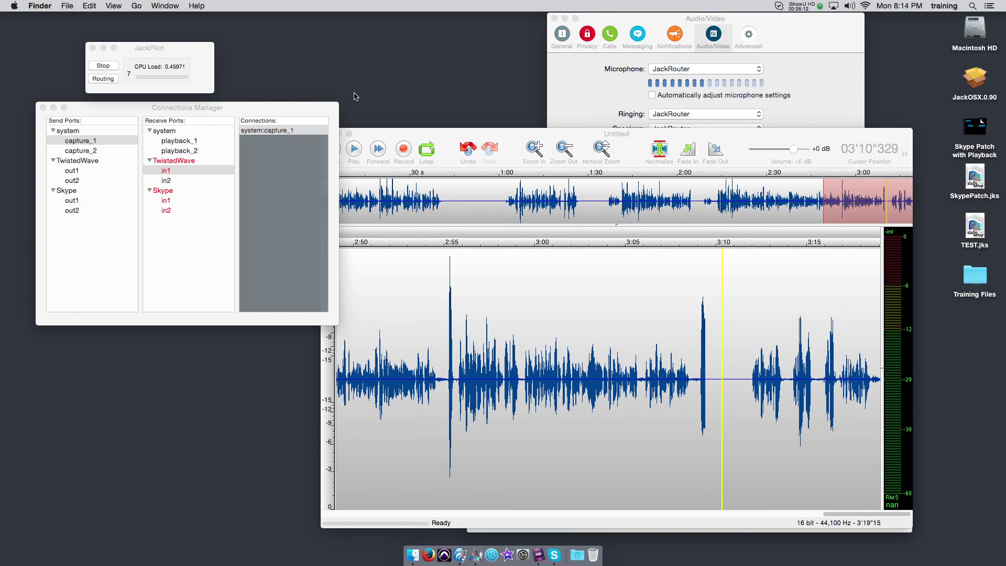
pyautogui.click(154, 59)
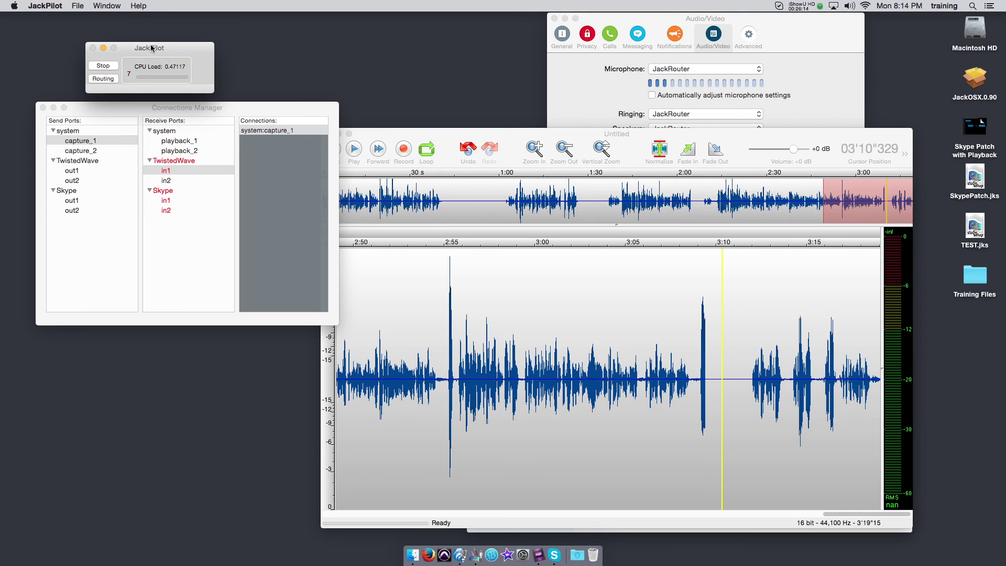